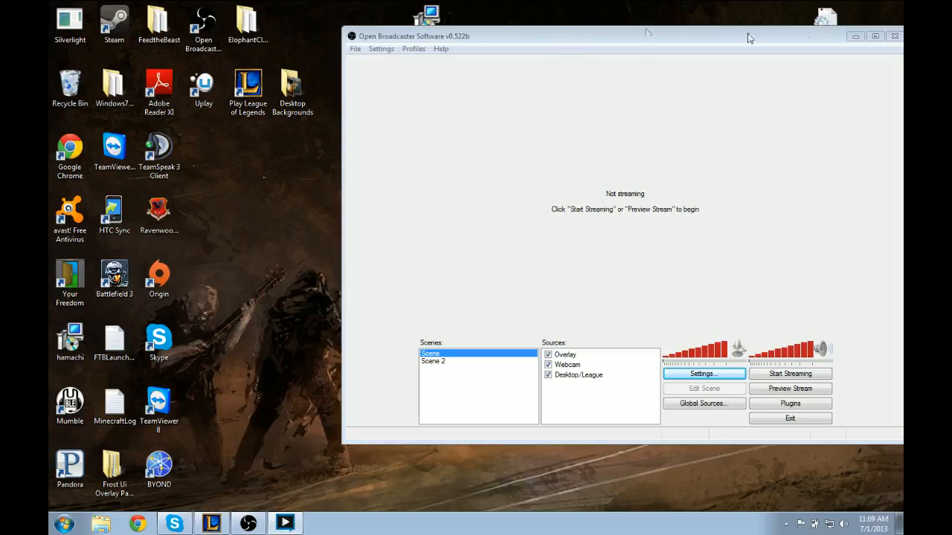
Step: Reposition the Open Broadcaster Software window so that it sits fully visible near the middle of the desktop
left_click_drag(835, 37, 695, 46)
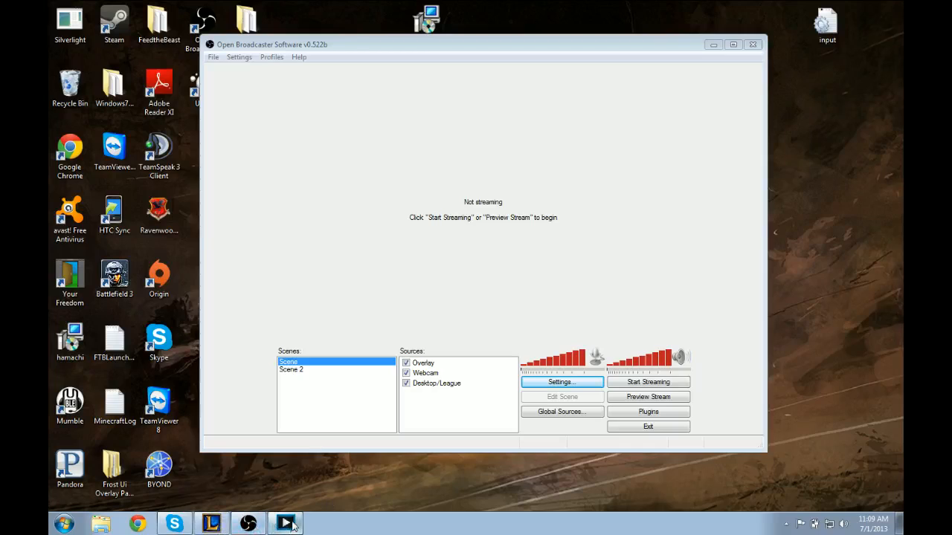
left_click(253, 522)
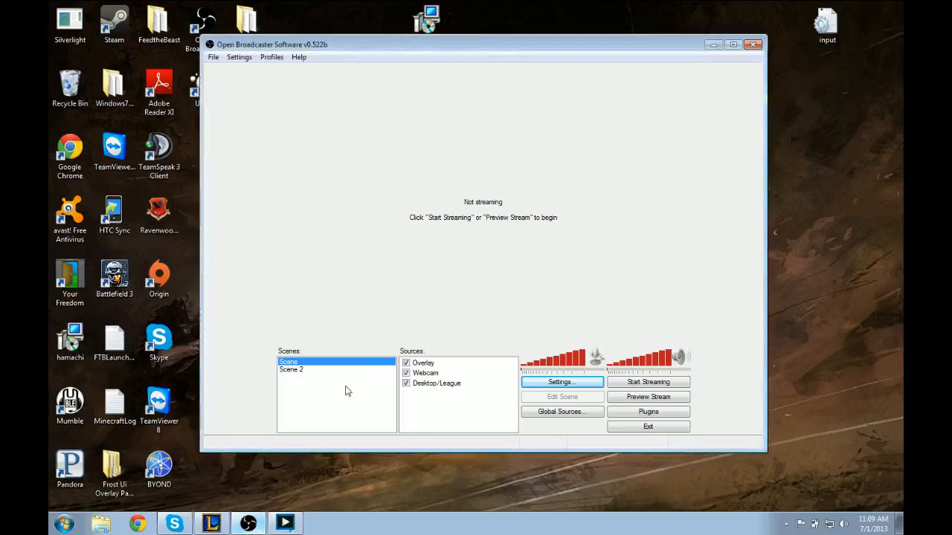
left_click_drag(396, 47, 374, 76)
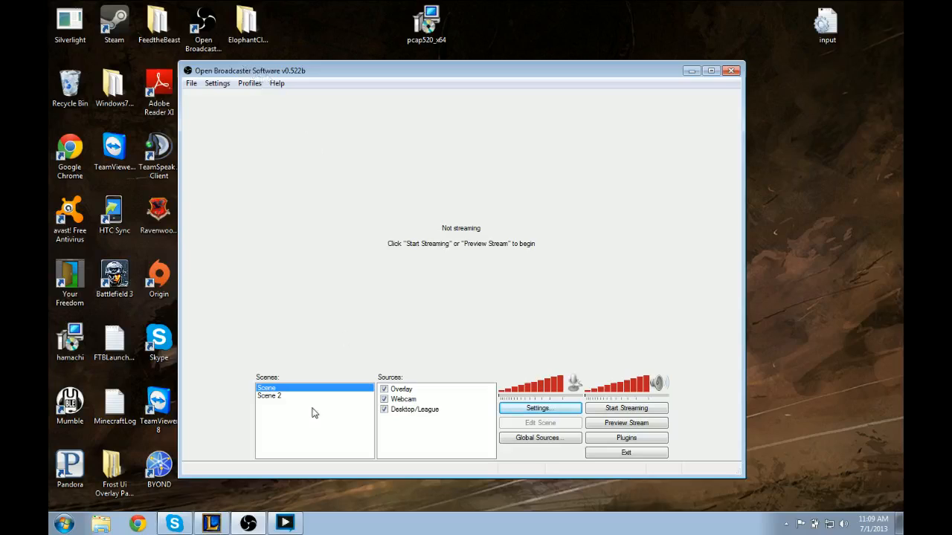
Step: Compare the sources of Scene and Scene 2, ending with Scene 2 selected
left_click(277, 399)
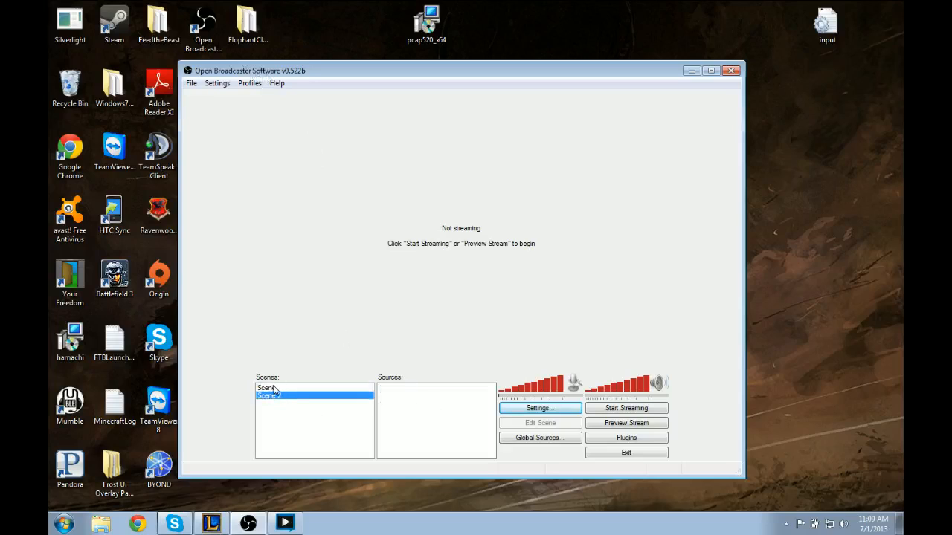
left_click(279, 392)
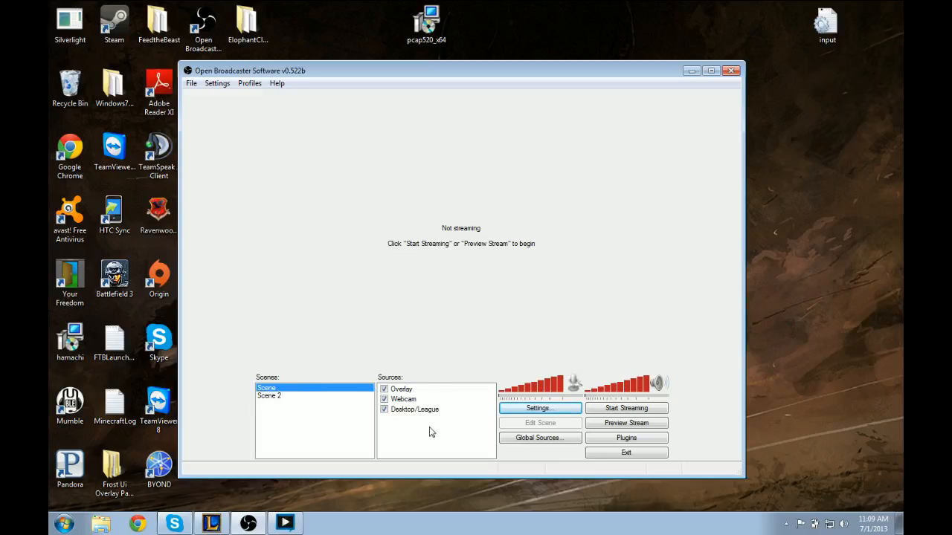
left_click(276, 397)
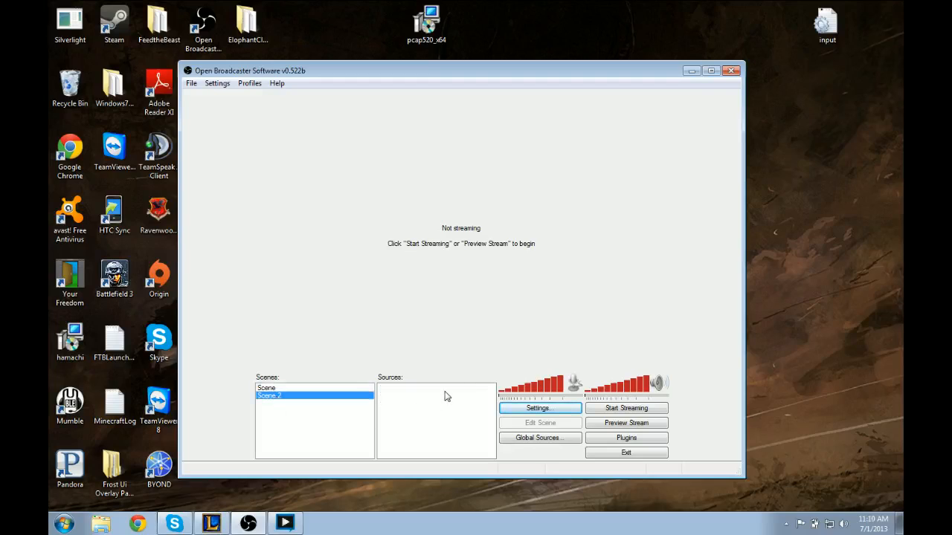
Step: Open the application settings and check the setting profile choices in the General category
left_click(215, 85)
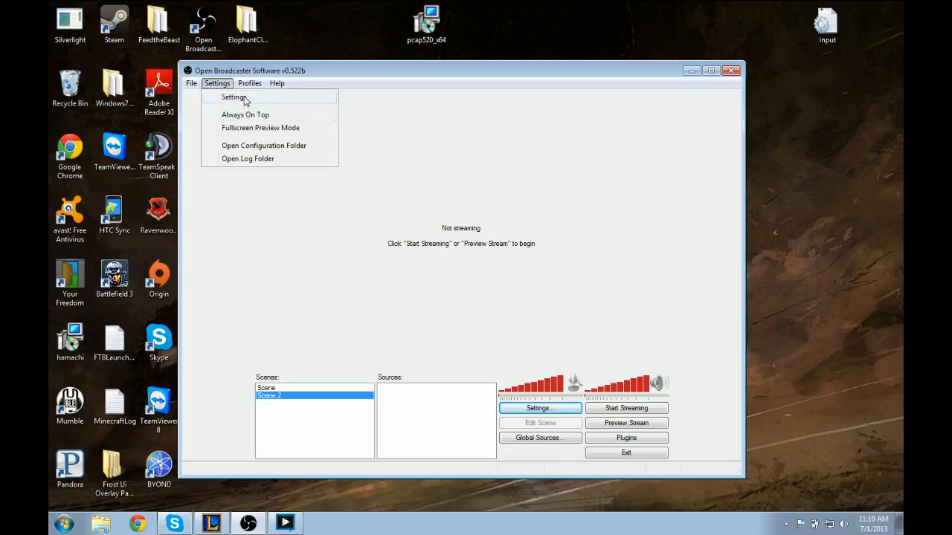
left_click(233, 97)
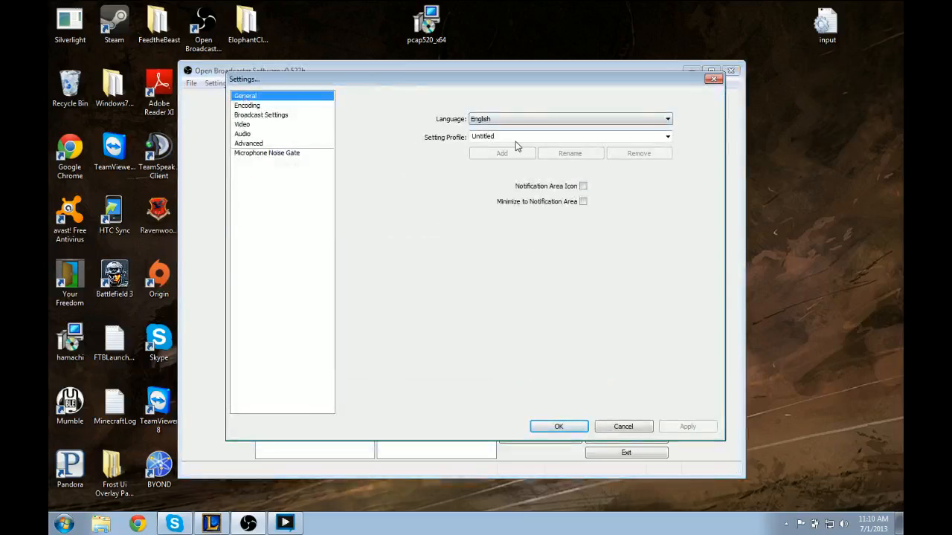
left_click(667, 138)
left_click(665, 139)
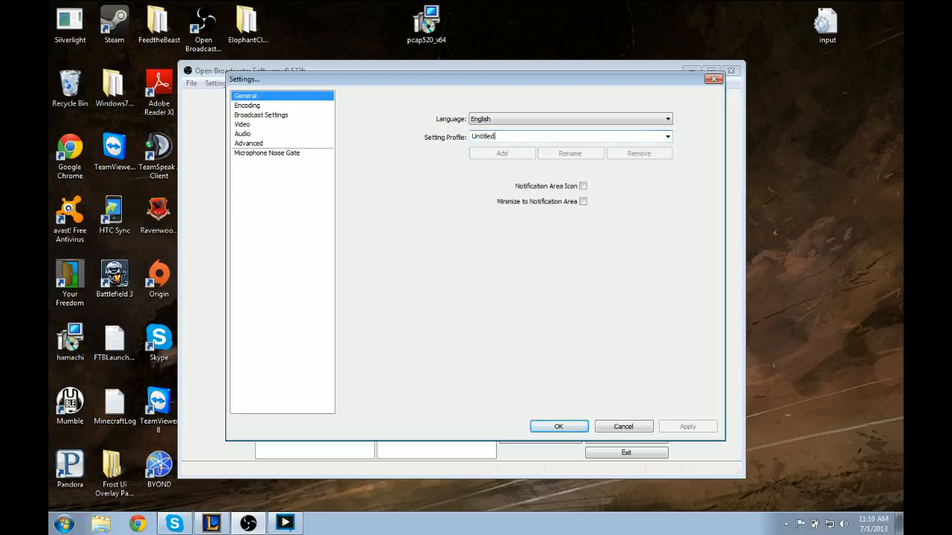
Step: Try fadgh as the setting profile name and erase it again
type("fadgh")
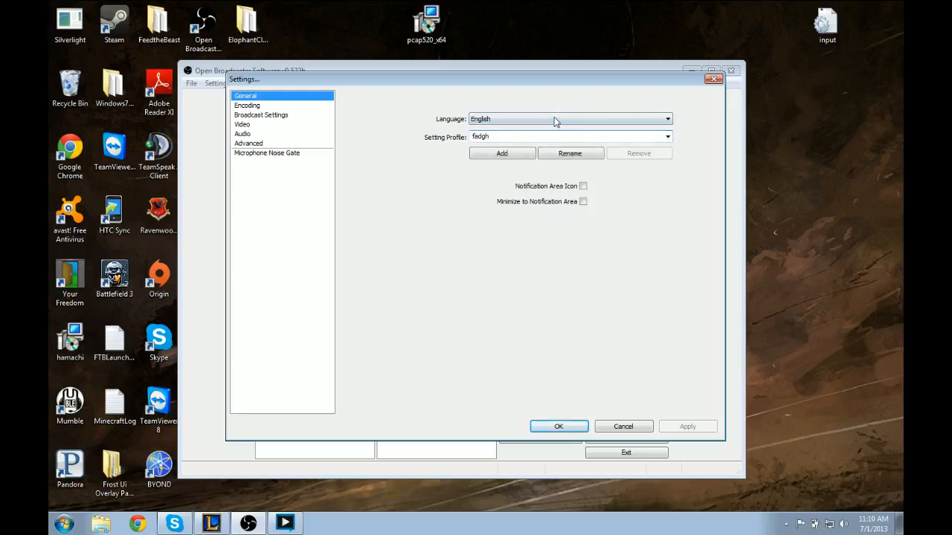
key("BackSpace")
key("BackSpace")
key("BackSpace")
key("BackSpace")
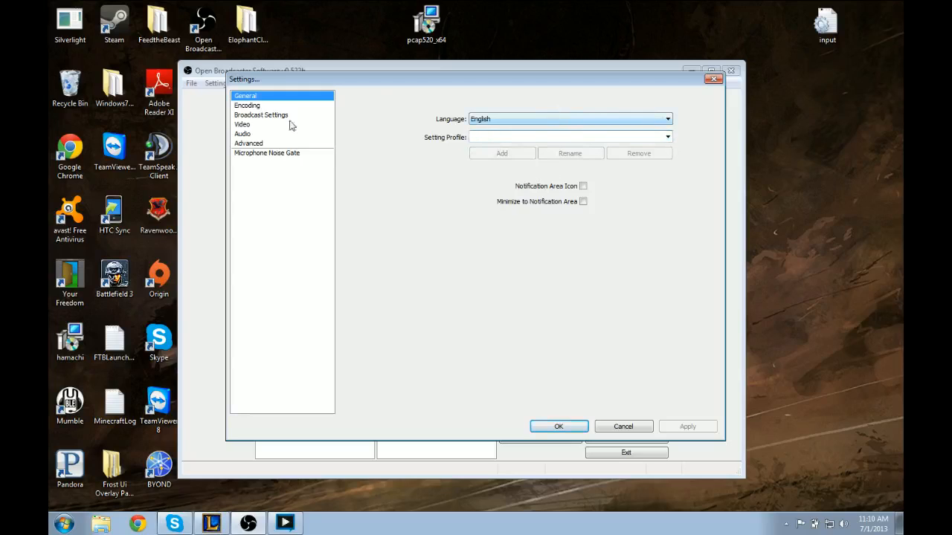
Step: Review the encoding settings, including the quality balance choices, and open the broadcast settings
left_click(241, 106)
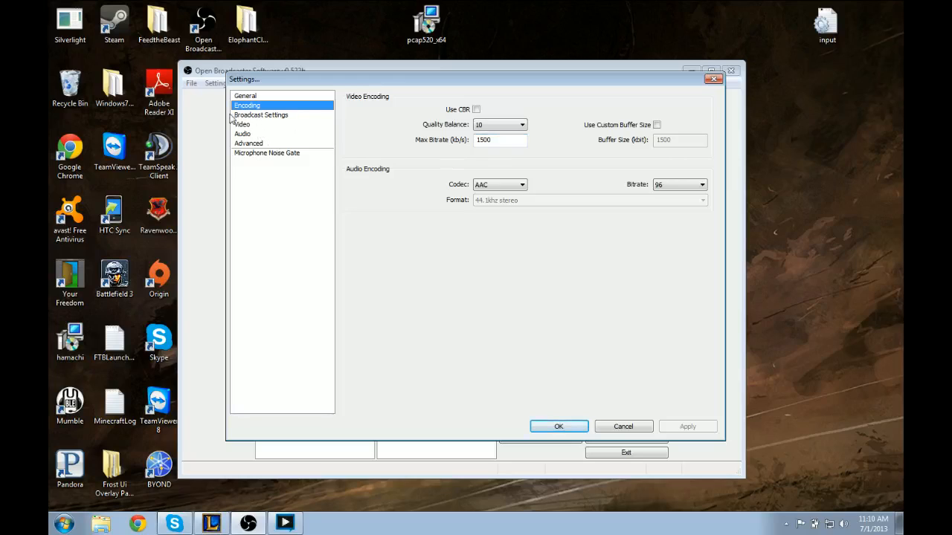
left_click(246, 134)
left_click(257, 108)
left_click(524, 126)
left_click(251, 118)
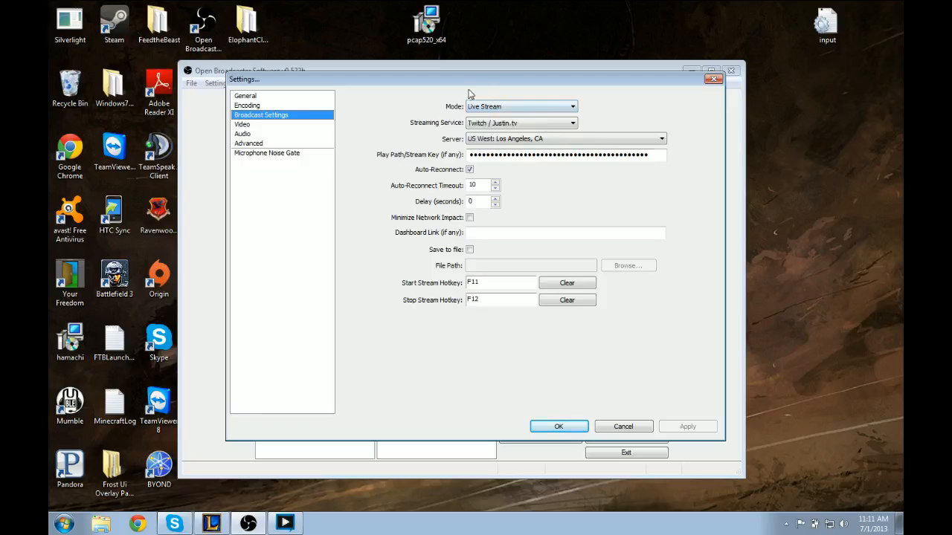
Step: Try the File Output Only broadcast mode and return the mode to Live Stream
left_click(480, 109)
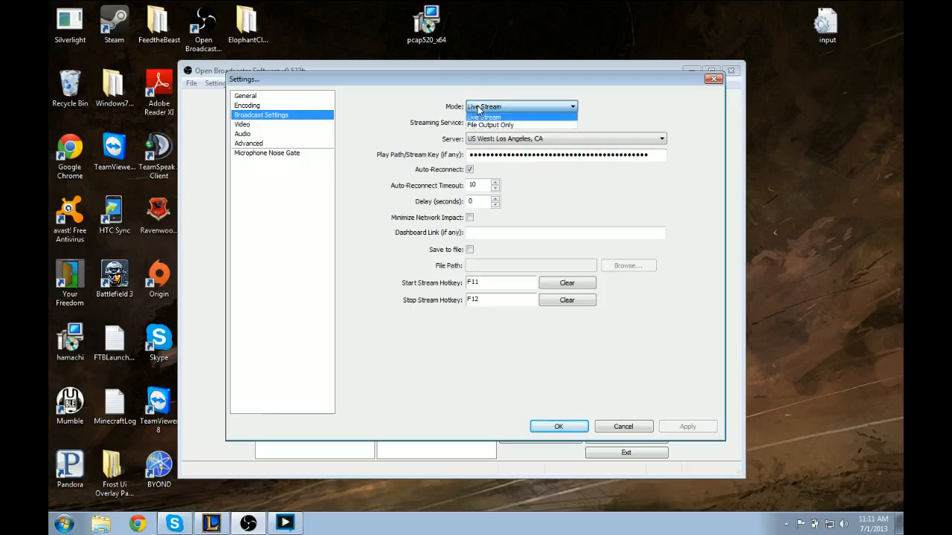
left_click(494, 109)
left_click(495, 108)
left_click(488, 125)
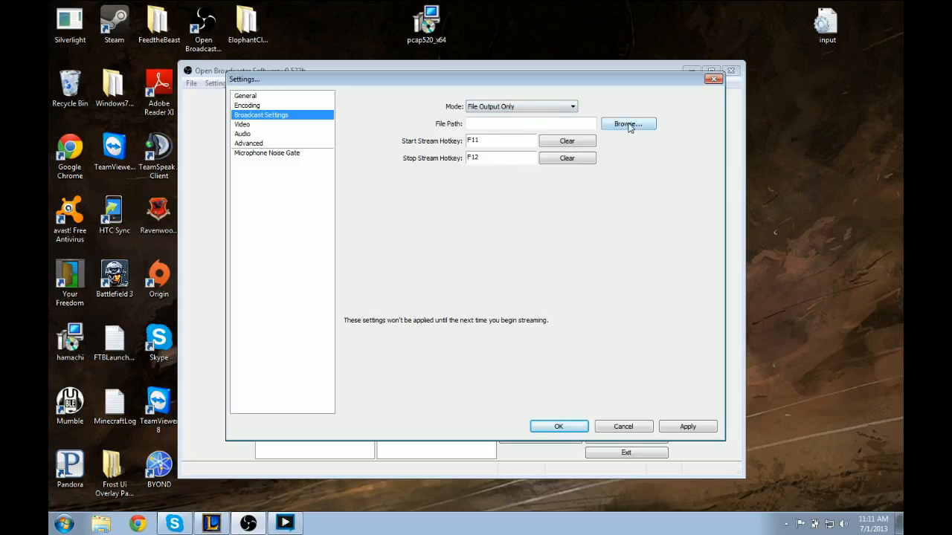
left_click(538, 111)
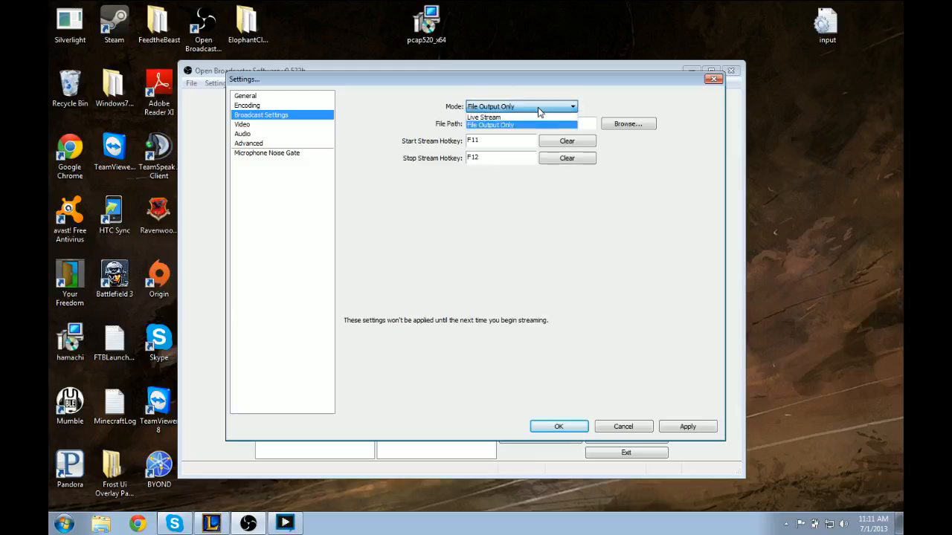
left_click(542, 117)
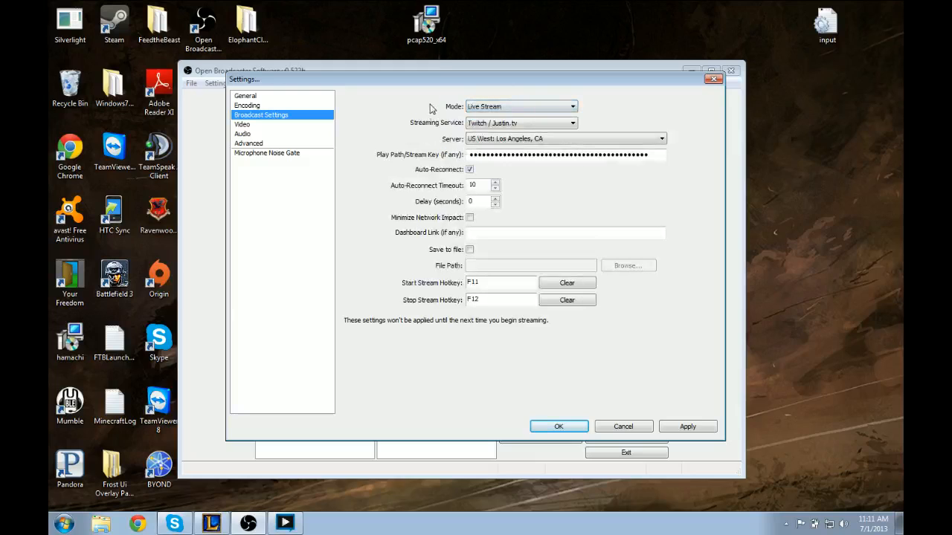
Step: Try the Custom streaming service, then return to Twitch / Justin.tv with US West: Los Angeles, CA as the server
left_click(491, 127)
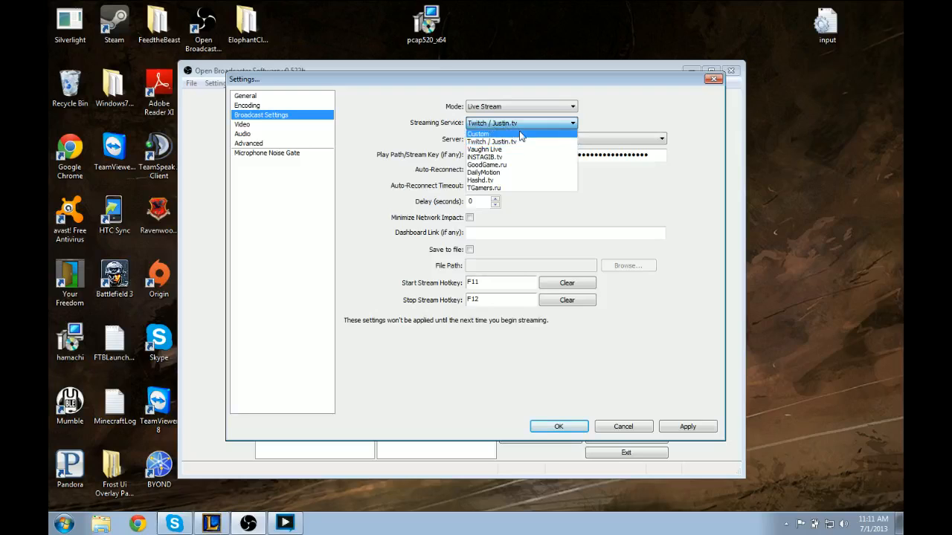
left_click(507, 133)
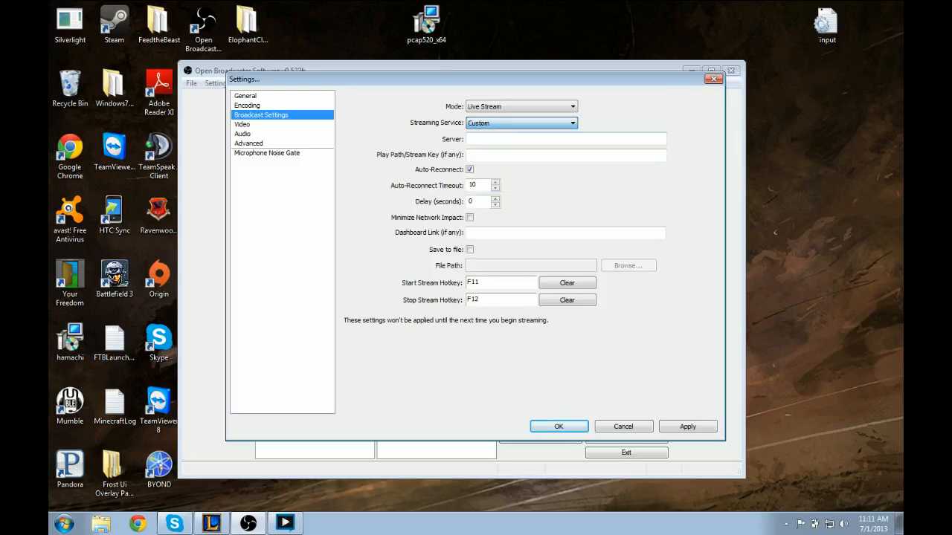
left_click(508, 123)
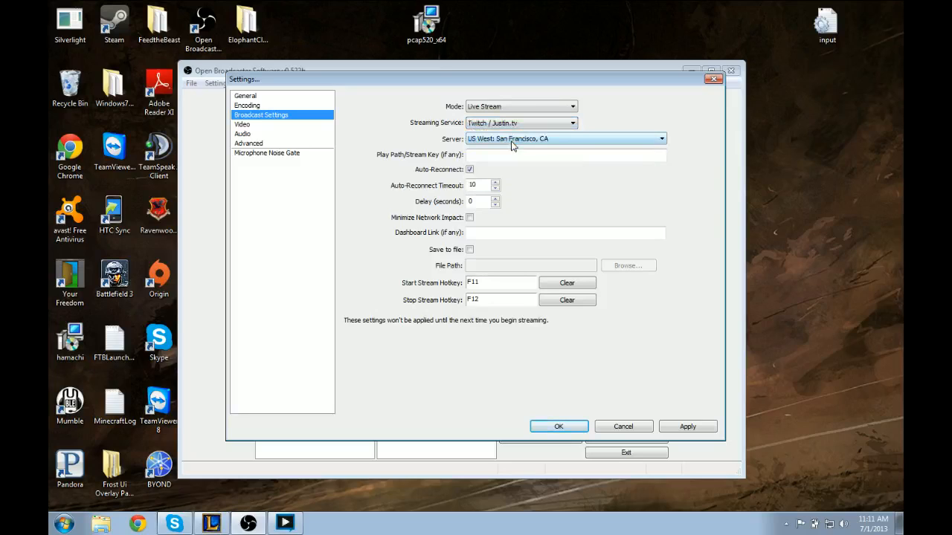
left_click(512, 141)
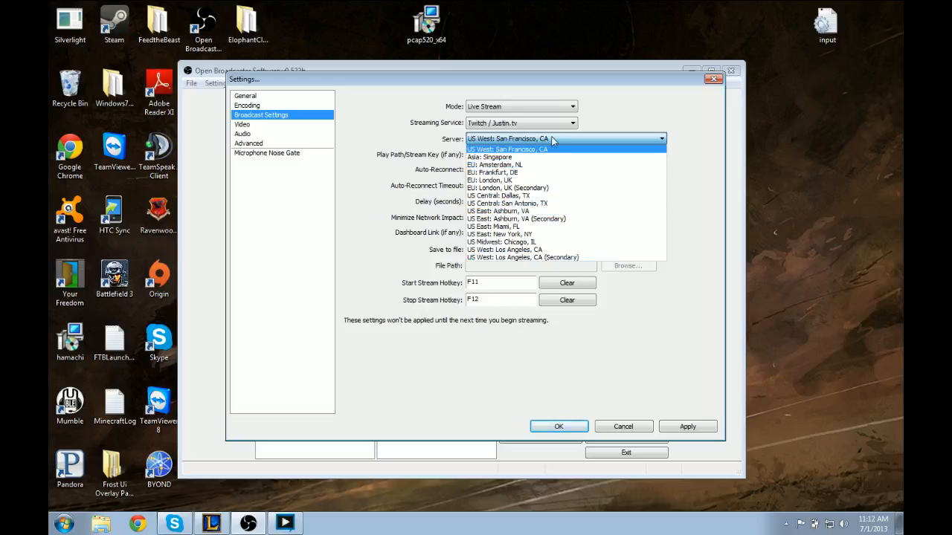
left_click(565, 250)
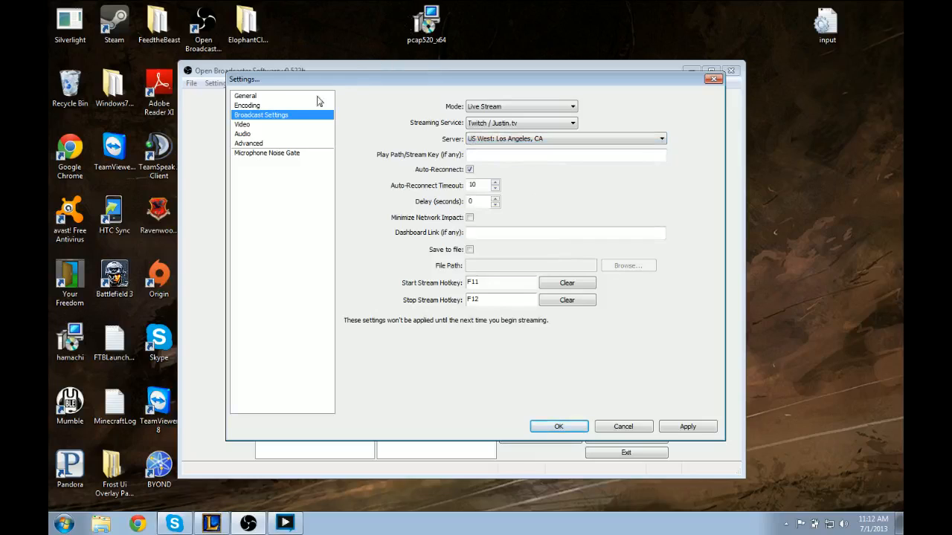
left_click(211, 26)
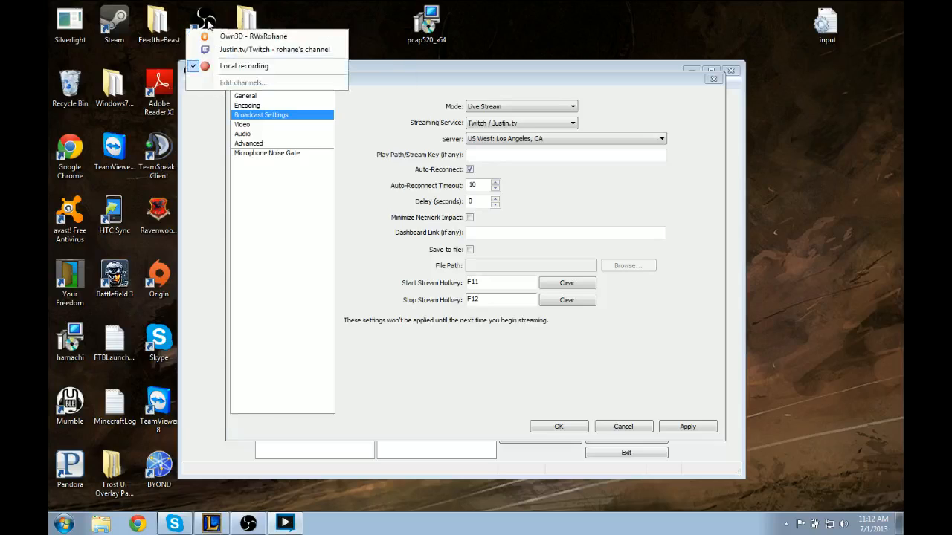
left_click(209, 24)
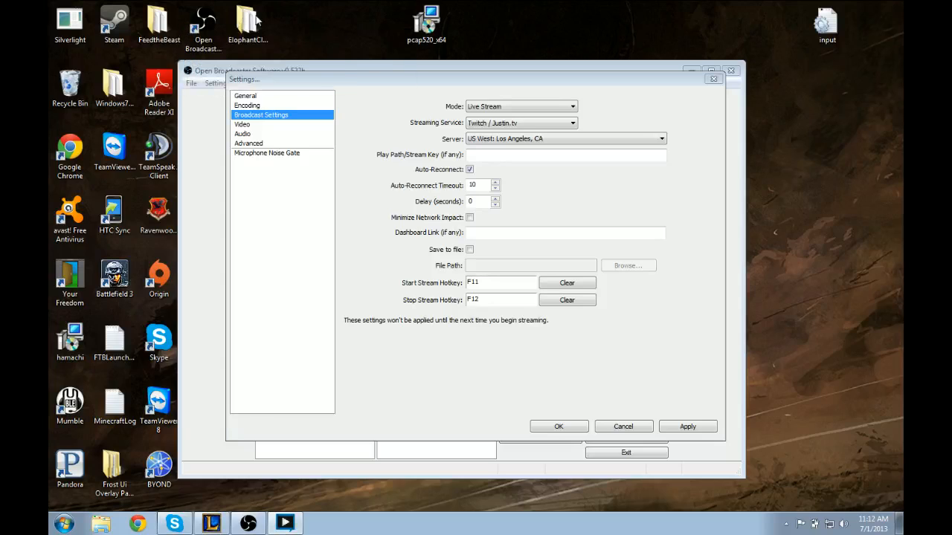
left_click(216, 26)
left_click(175, 24)
left_click(276, 28)
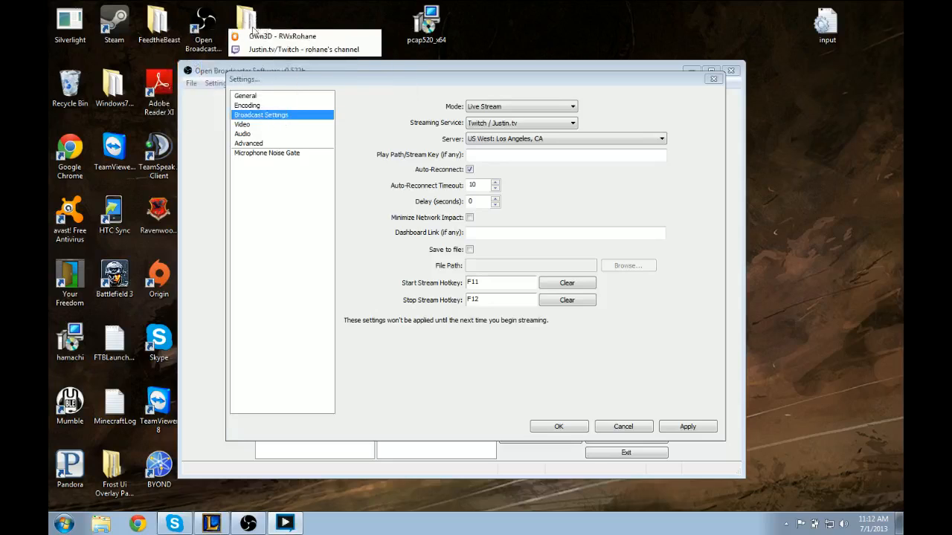
mouse_move(281, 29)
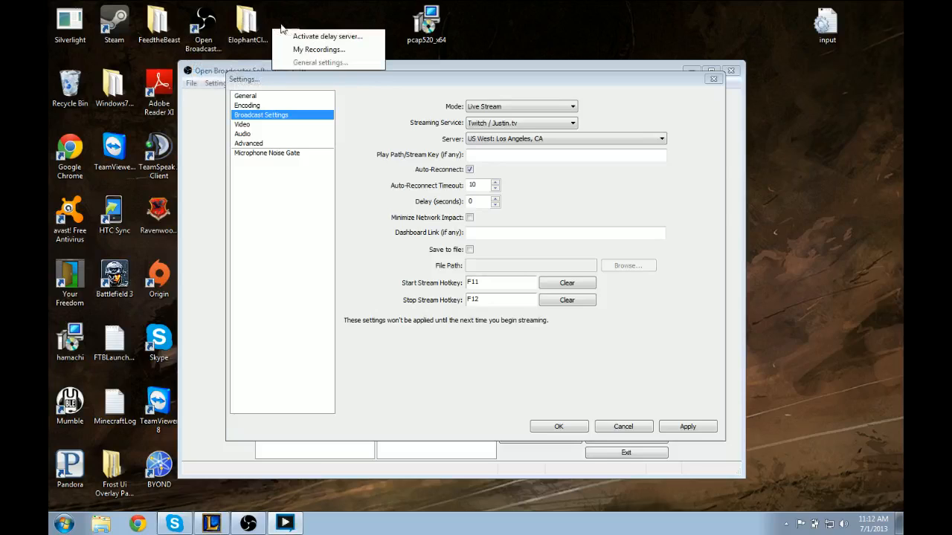
left_click(342, 26)
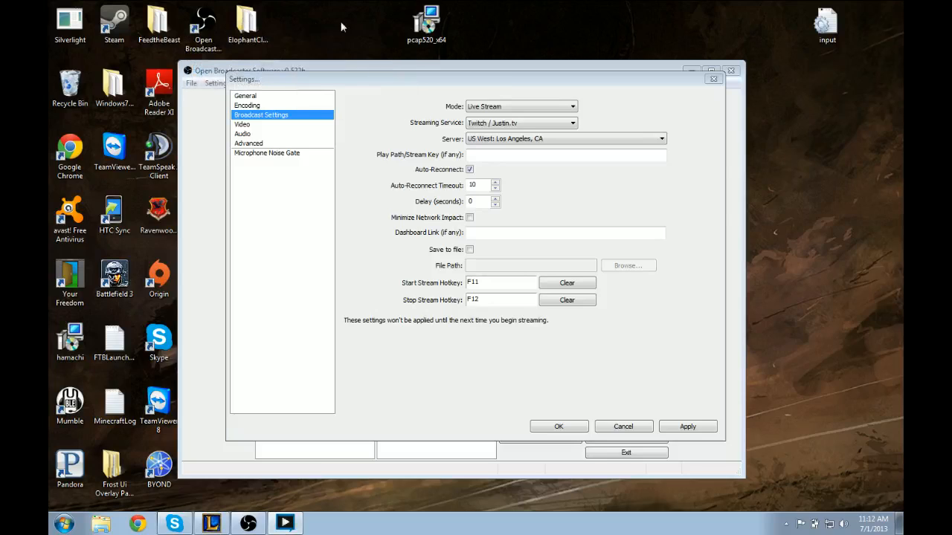
left_click(287, 30)
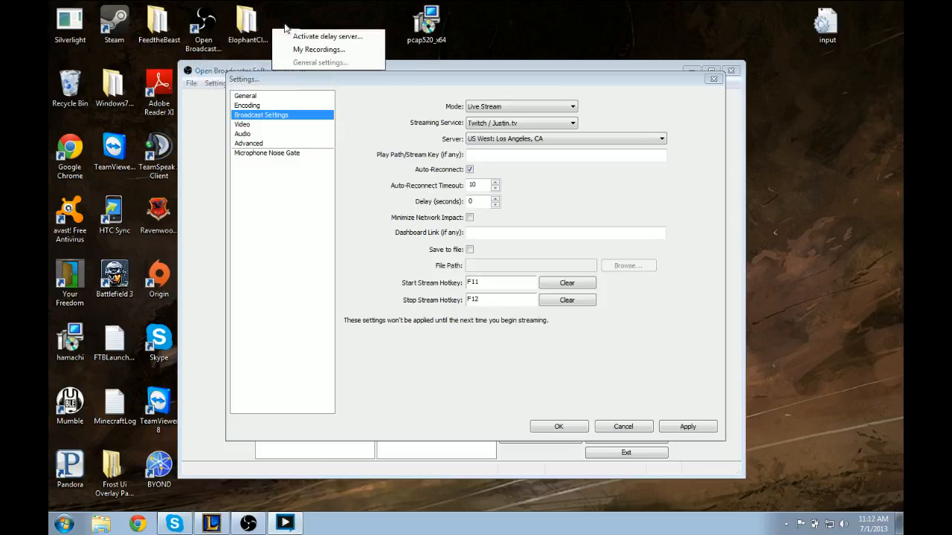
left_click(564, 20)
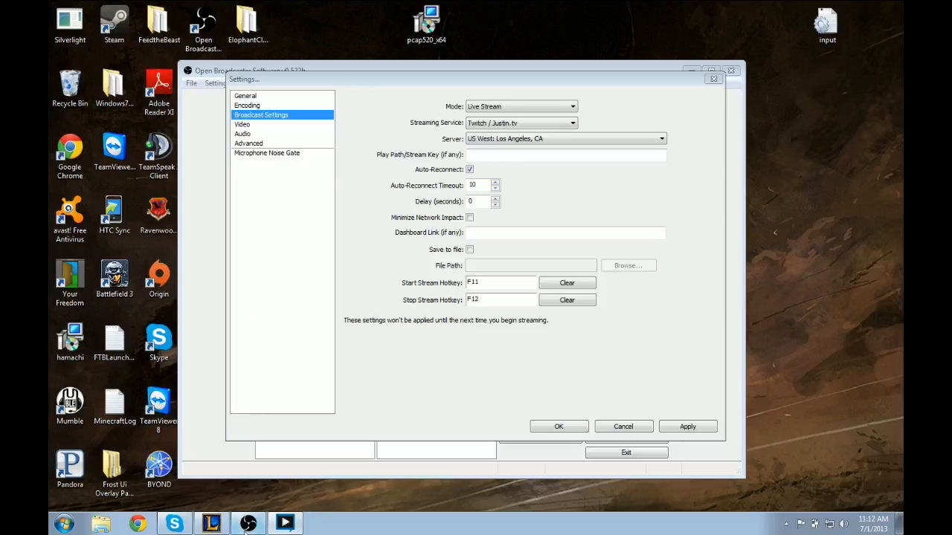
left_click(286, 525)
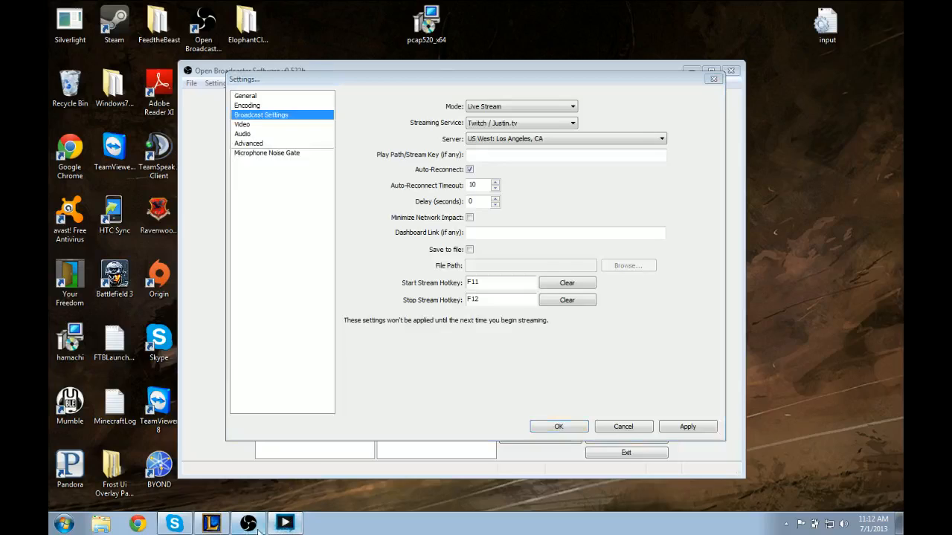
left_click(506, 153)
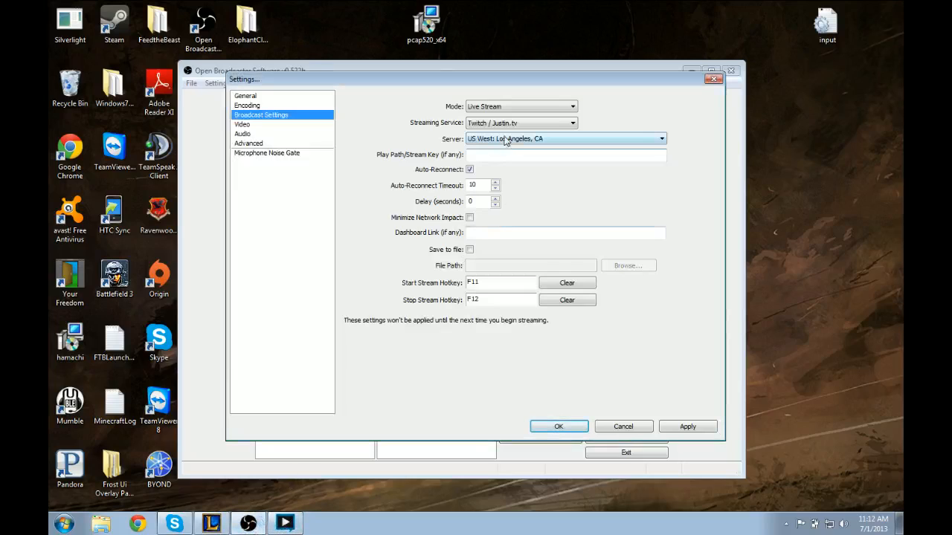
Step: Switch to Google Chrome and close all the restored tabs, leaving only one new tab
left_click(138, 523)
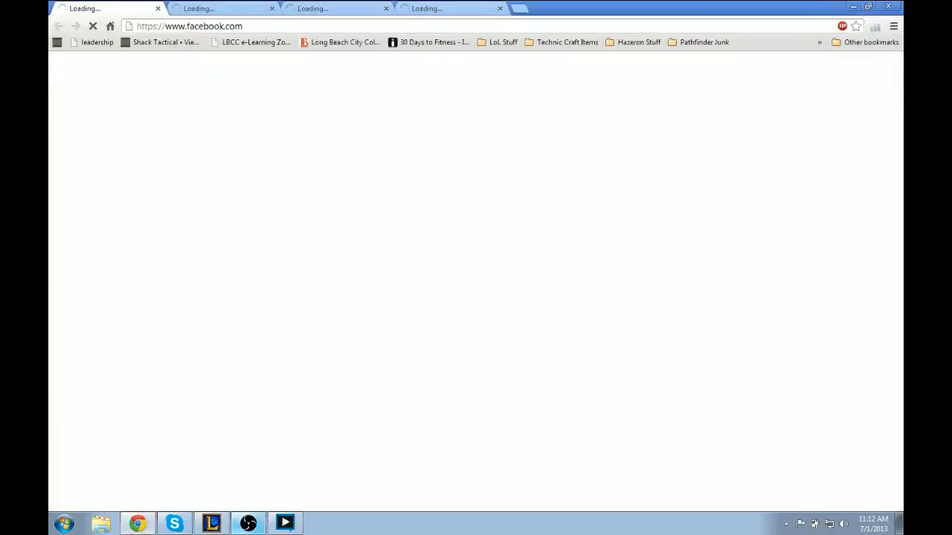
key("ctrl+w")
key("ctrl+w")
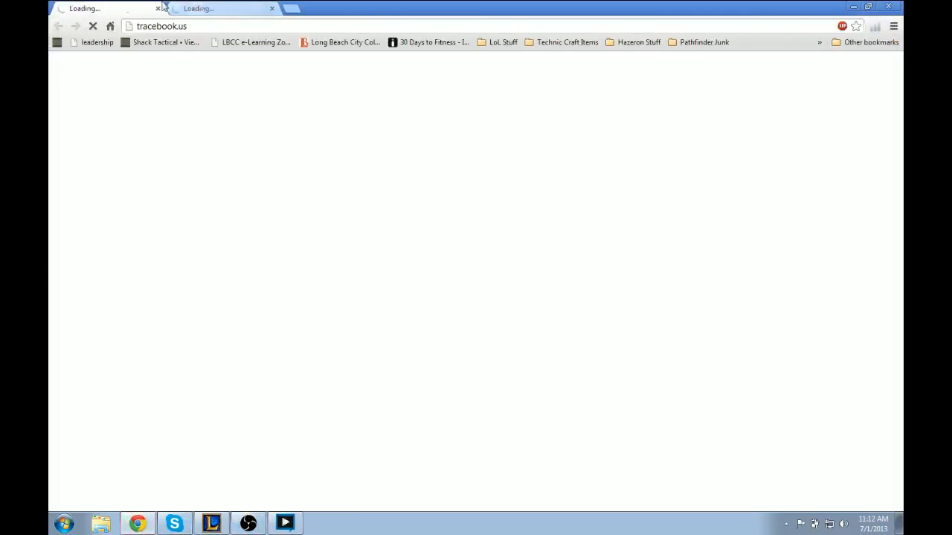
middle_click(124, 6)
left_click(181, 7)
middle_click(125, 7)
Step: Open Twitch and look for the stream key in the account's Connections, Security and Videos settings
left_click(385, 152)
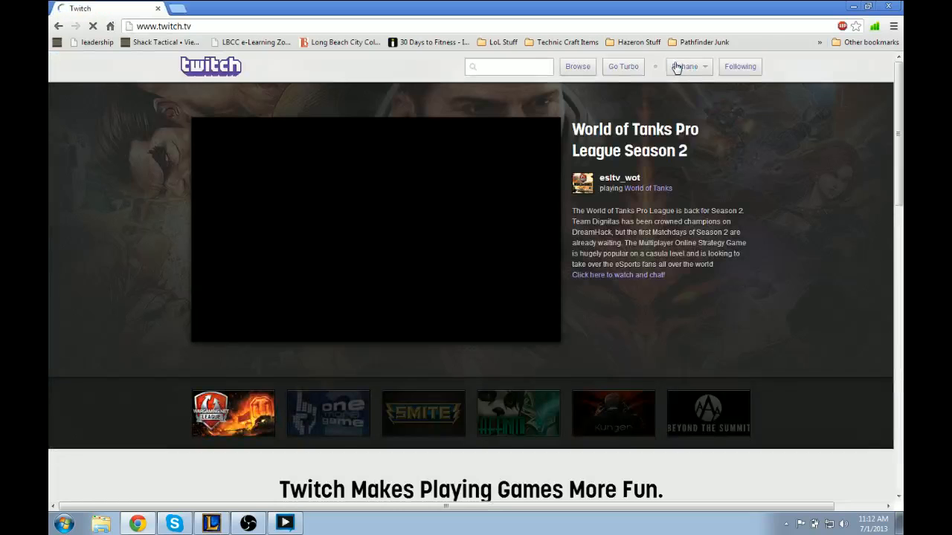
left_click(677, 68)
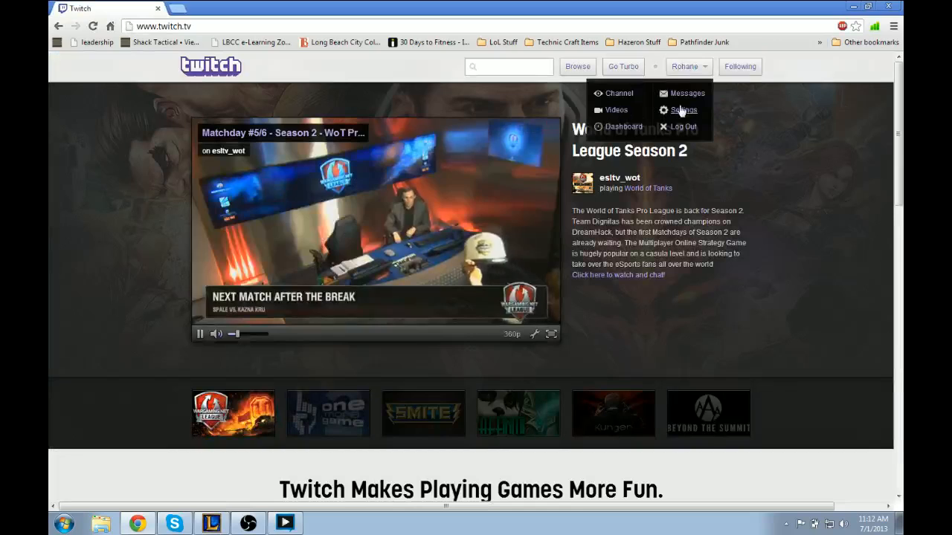
left_click(681, 110)
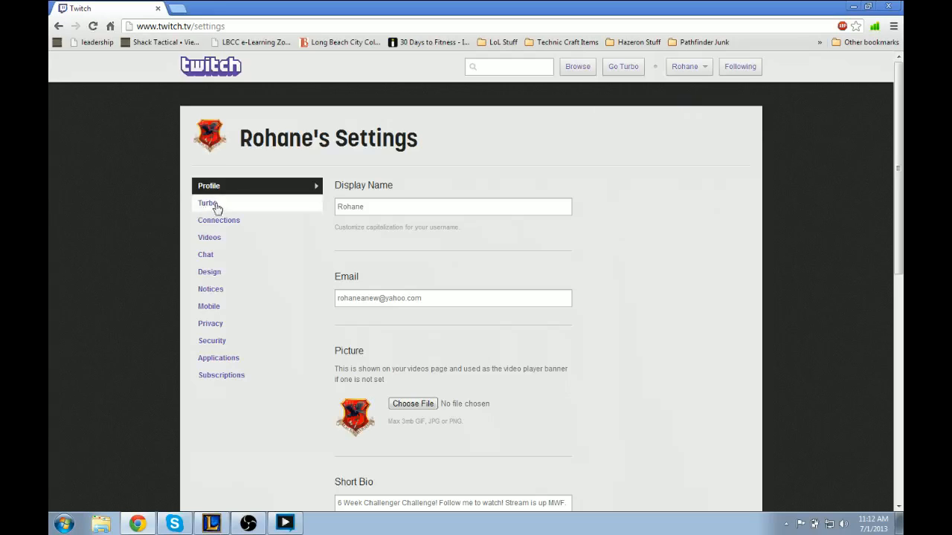
left_click(229, 222)
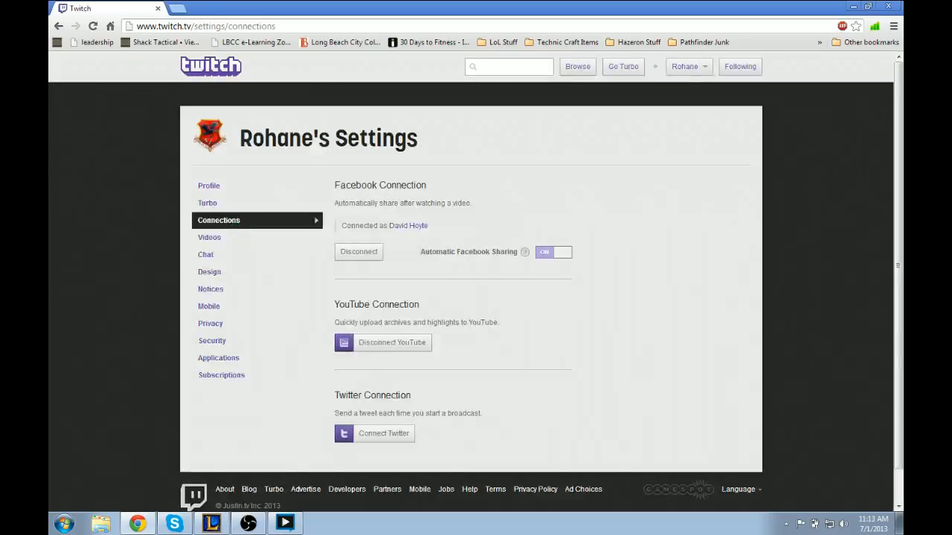
left_click(221, 344)
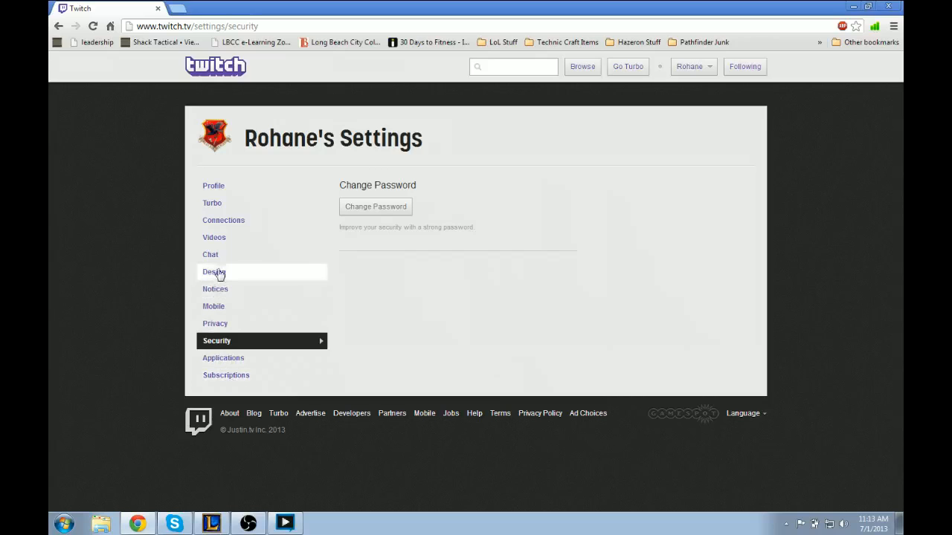
left_click(215, 239)
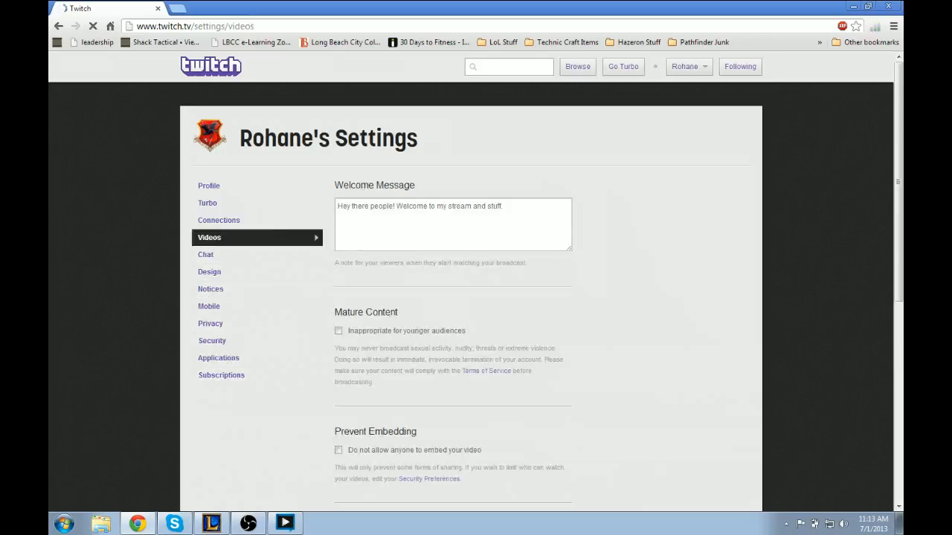
Step: Open the Broadcaster Dashboard from the account options and go to its Streaming Apps page
left_click(690, 68)
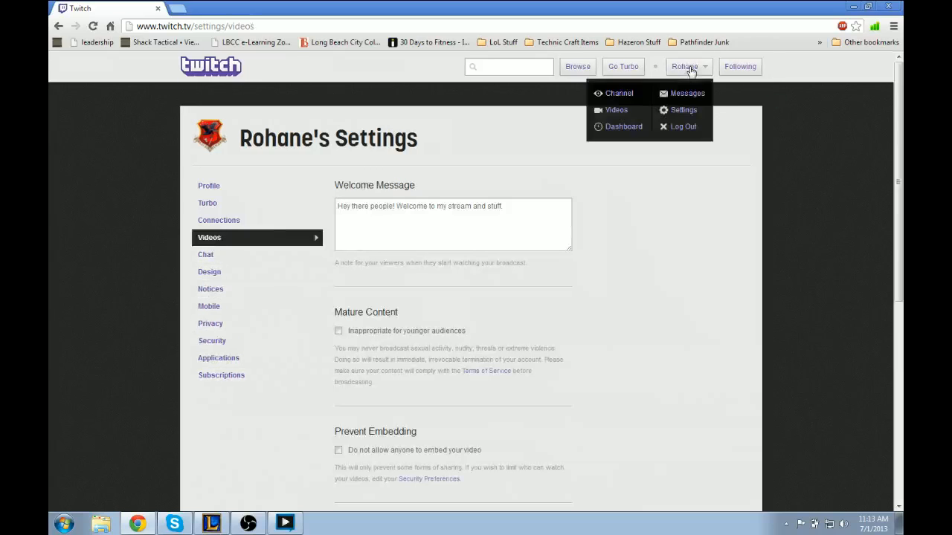
left_click(615, 133)
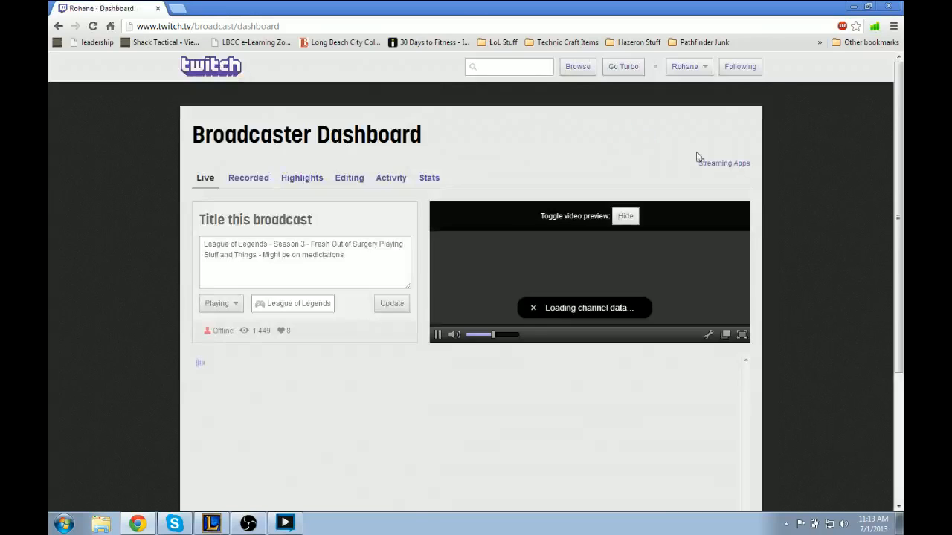
left_click(724, 165)
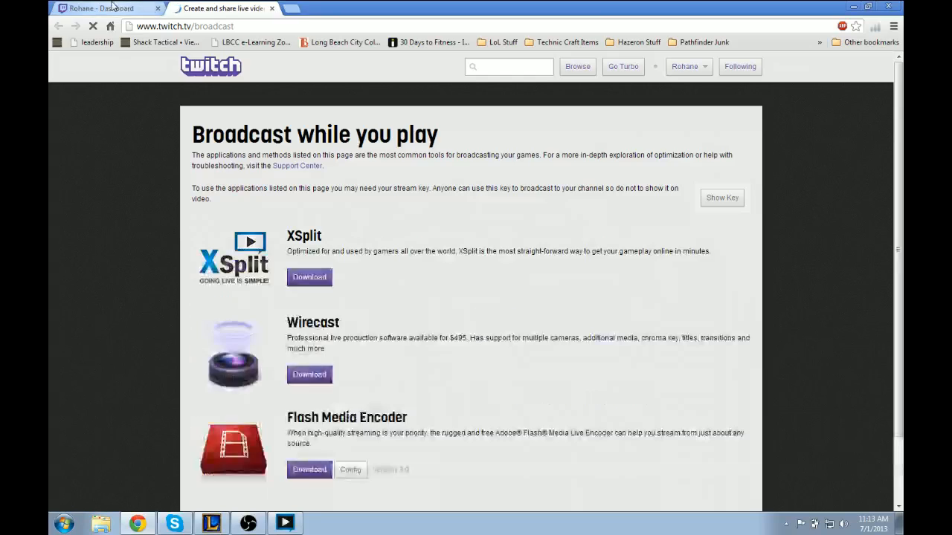
Step: Revisit the dashboard and its account options, return to the streaming apps page and highlight its Broadcast while you play heading
left_click(112, 8)
left_click(685, 66)
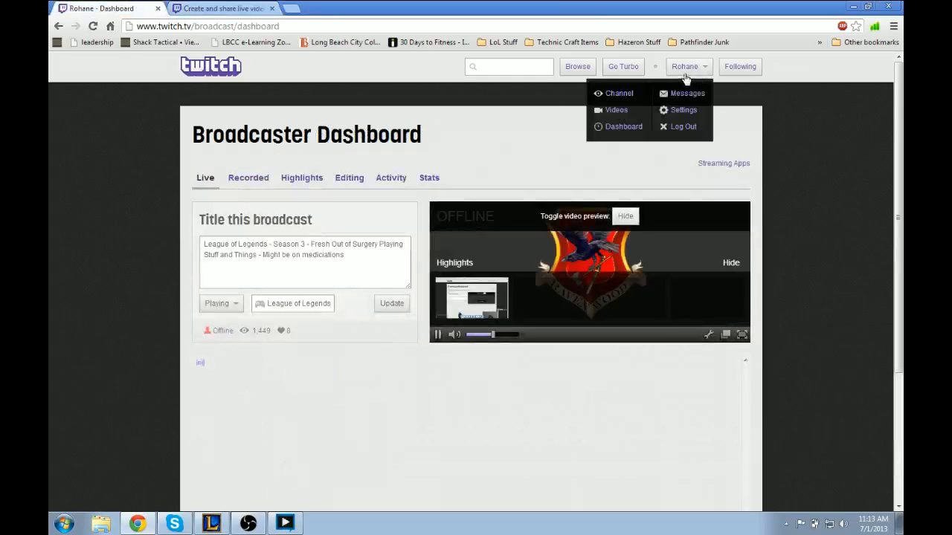
left_click(537, 154)
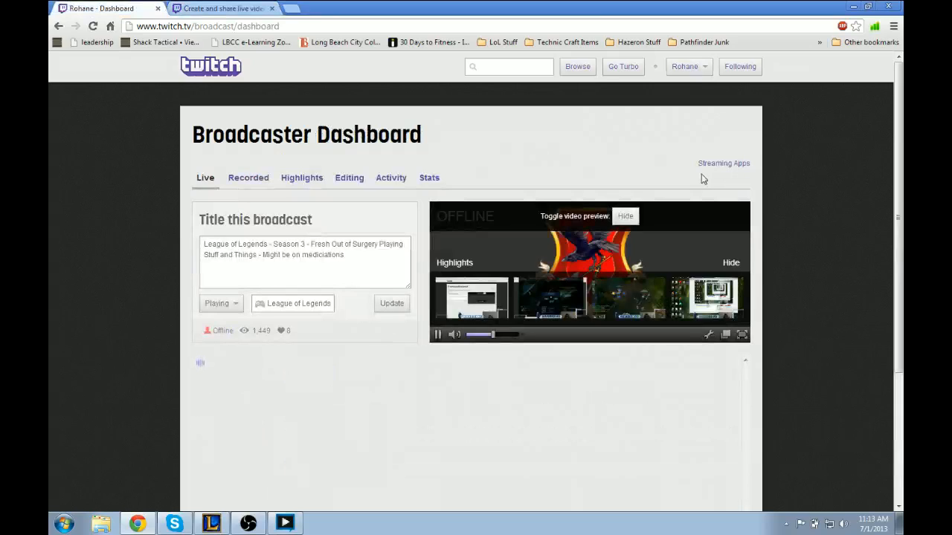
left_click(210, 8)
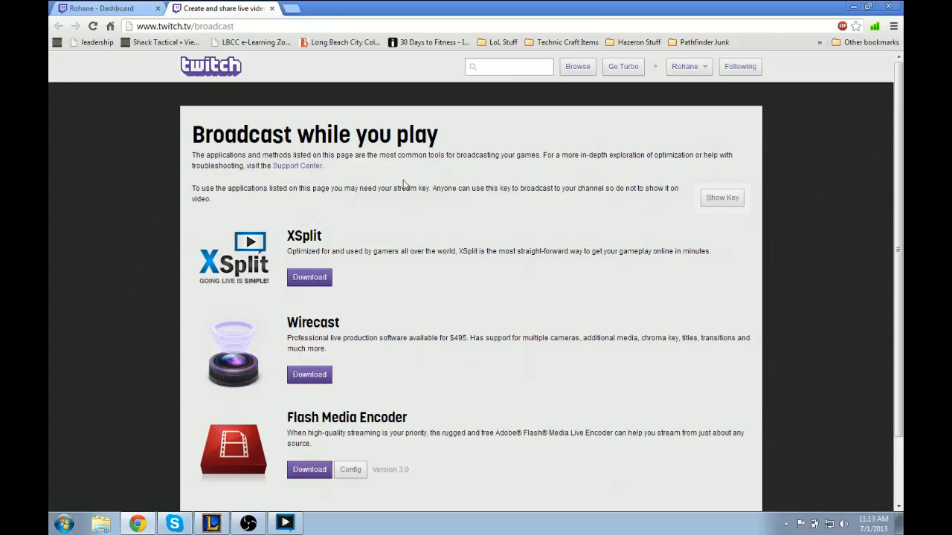
left_click_drag(190, 138, 439, 135)
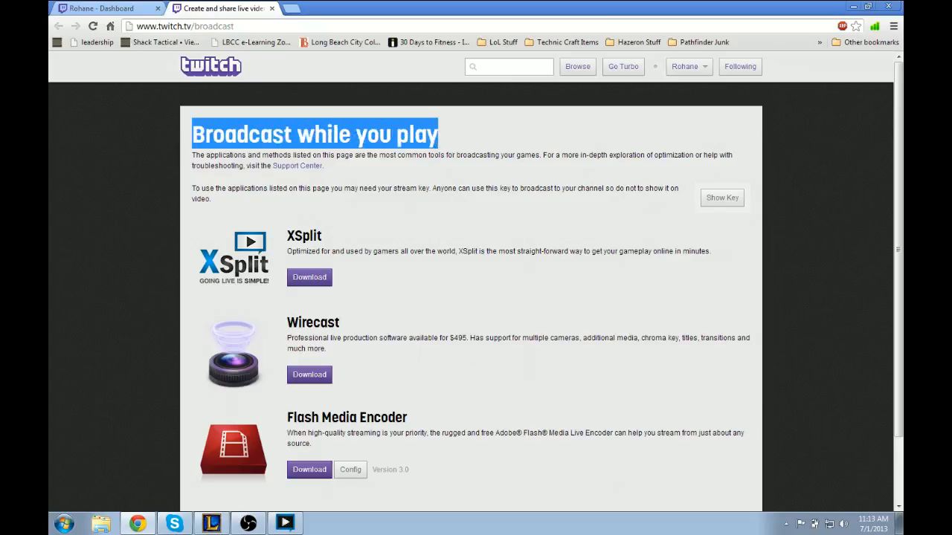
left_click(494, 174)
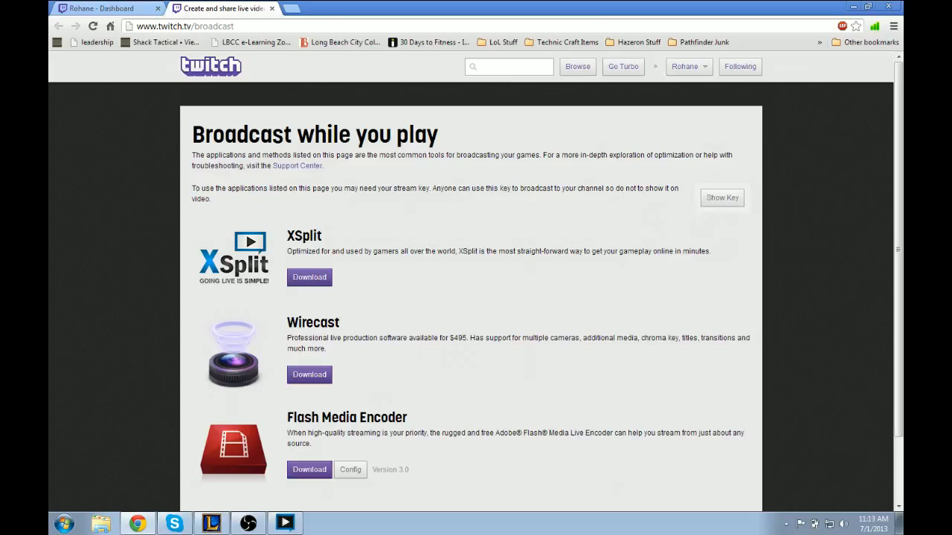
Step: Switch to Open Broadcaster Software, try saving the stream to a file, cancel choosing the path and turn the option off
left_click(289, 524)
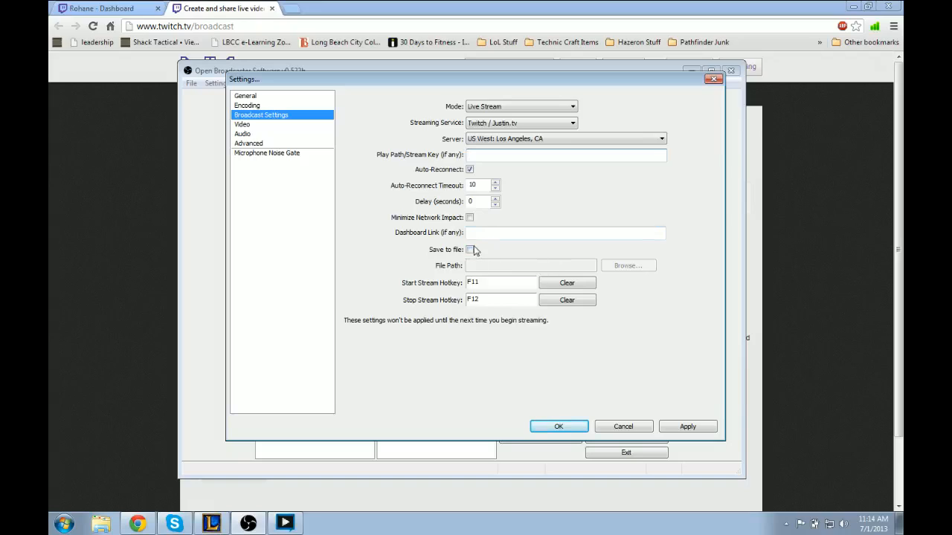
left_click(470, 249)
left_click(637, 267)
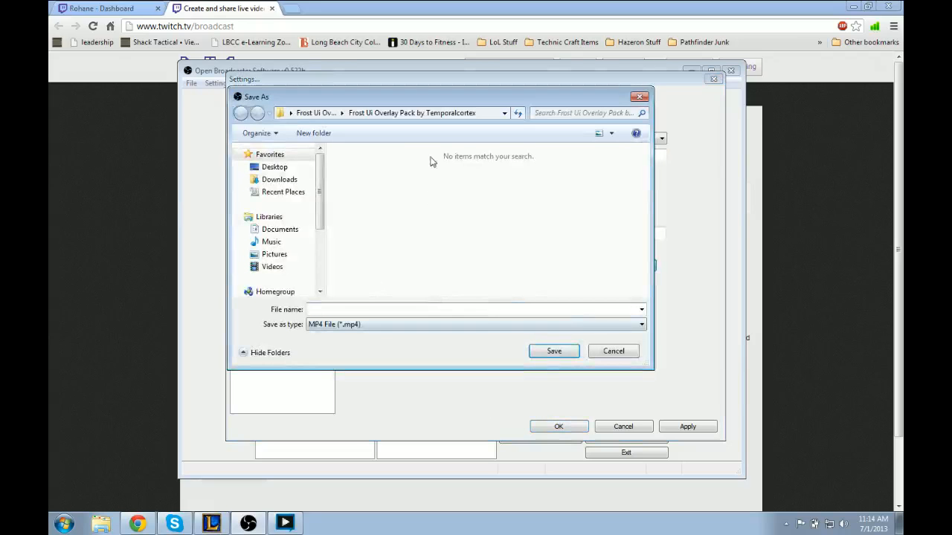
left_click(589, 354)
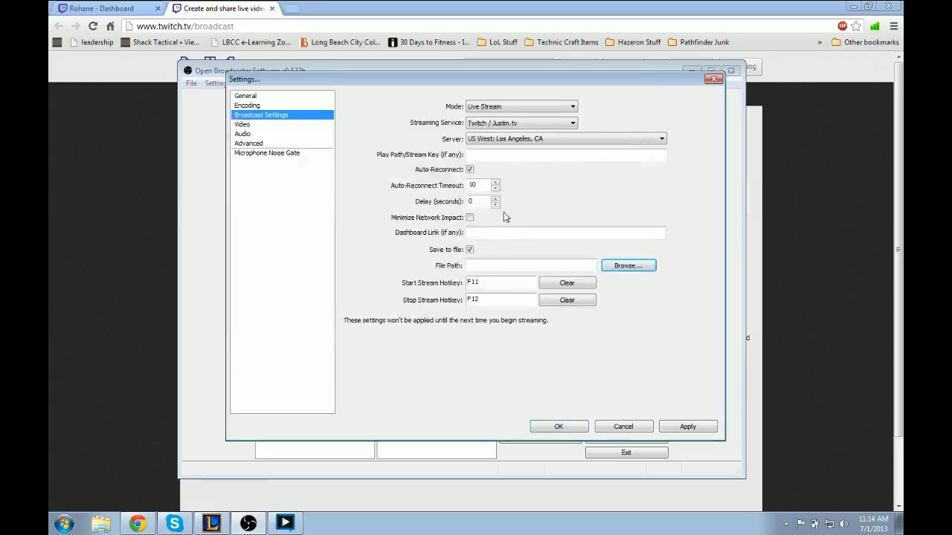
left_click(471, 251)
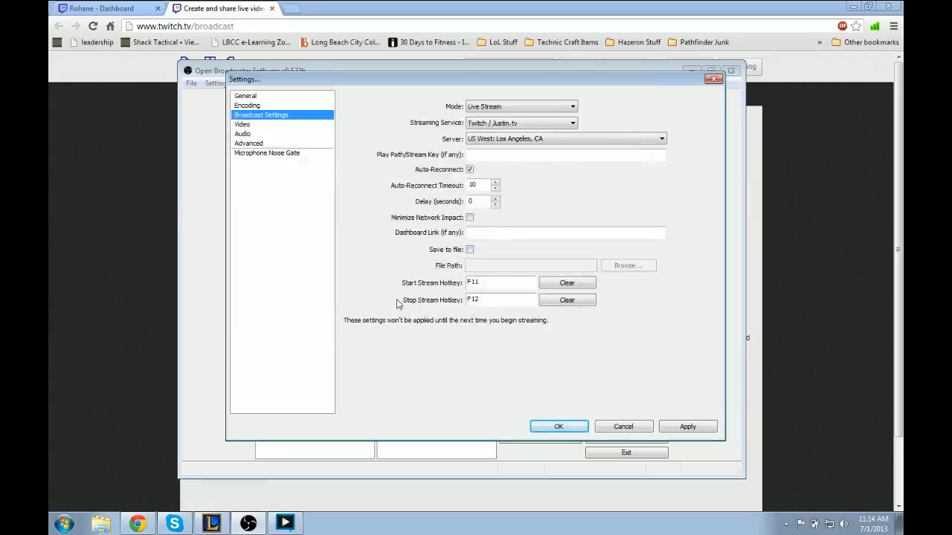
Step: Leave the broadcast settings without keeping the unsaved changes, and reopen them to check the stored stream key
left_click(242, 126)
left_click(492, 297)
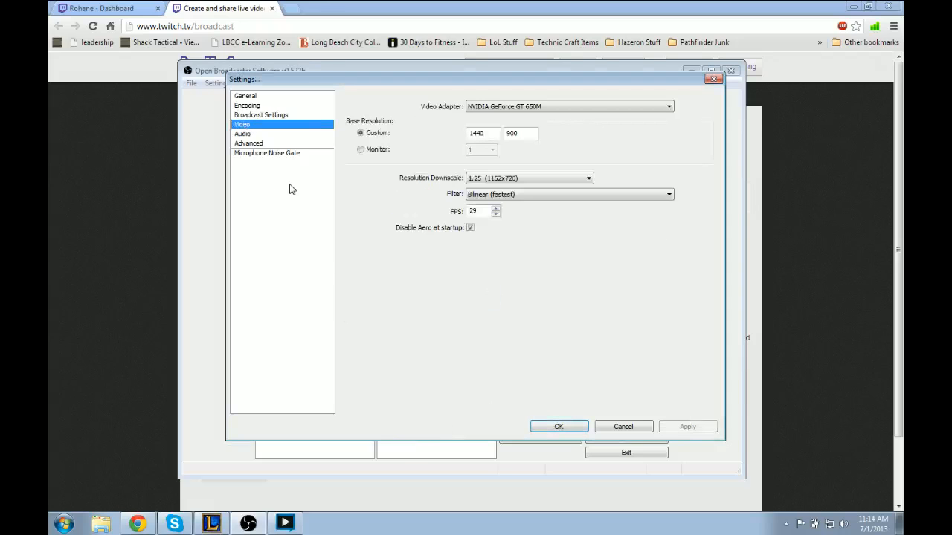
left_click(262, 115)
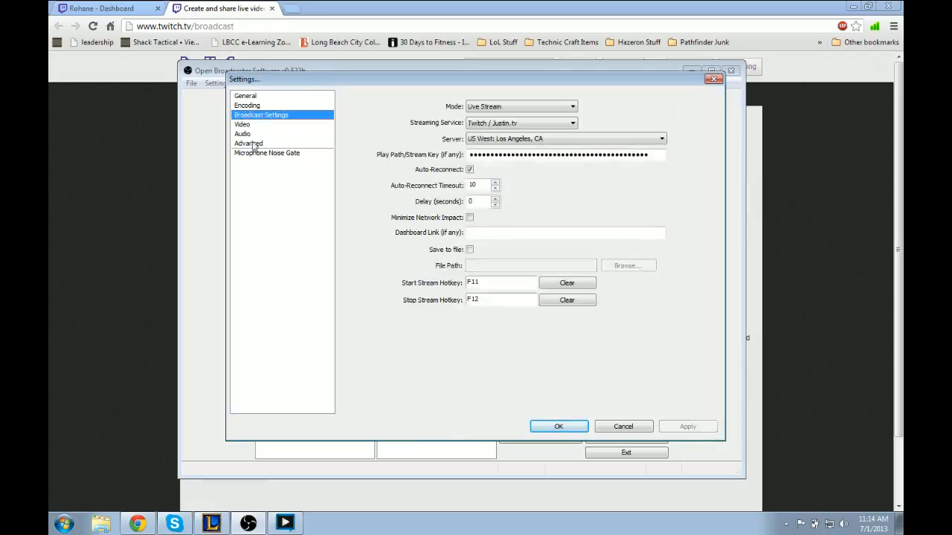
Step: Review the video settings, including the available video adapters and downscale filter choices
left_click(243, 125)
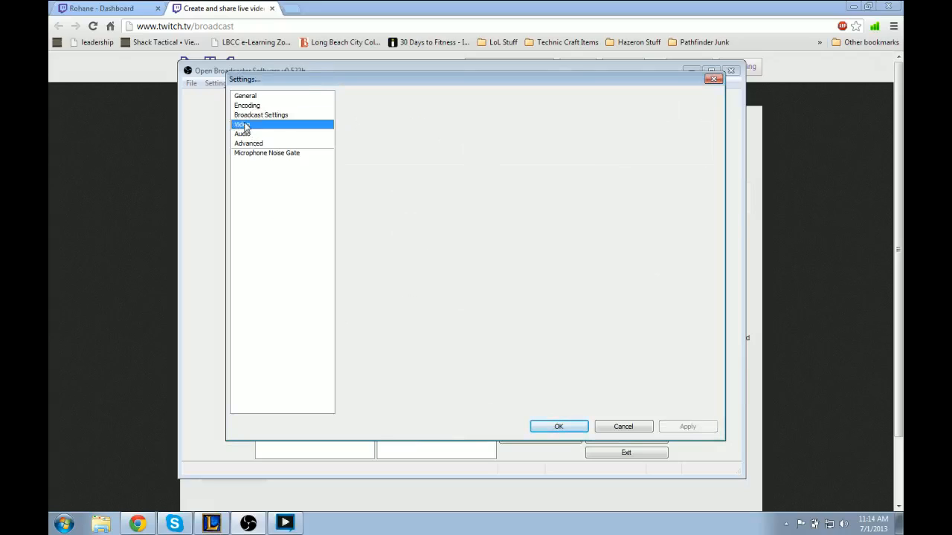
left_click(562, 107)
left_click(562, 106)
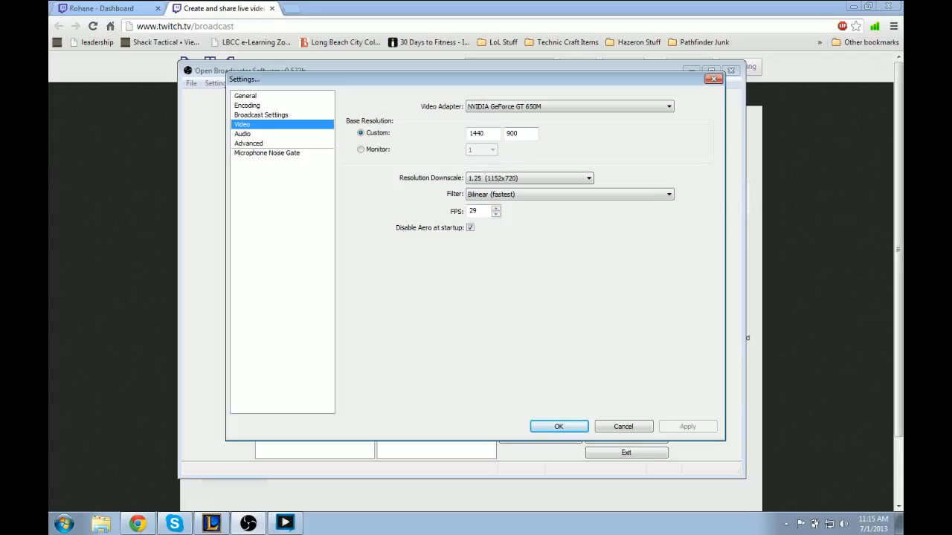
left_click(587, 194)
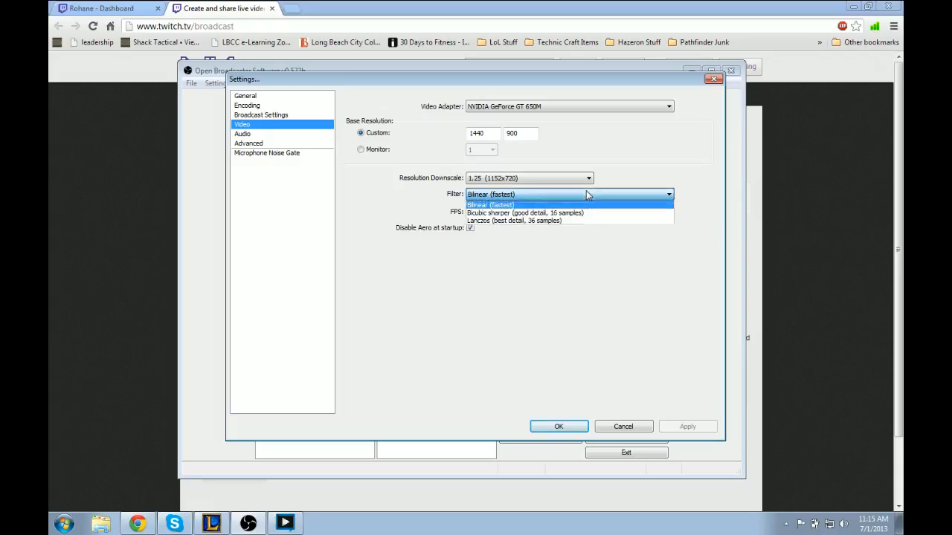
left_click(587, 194)
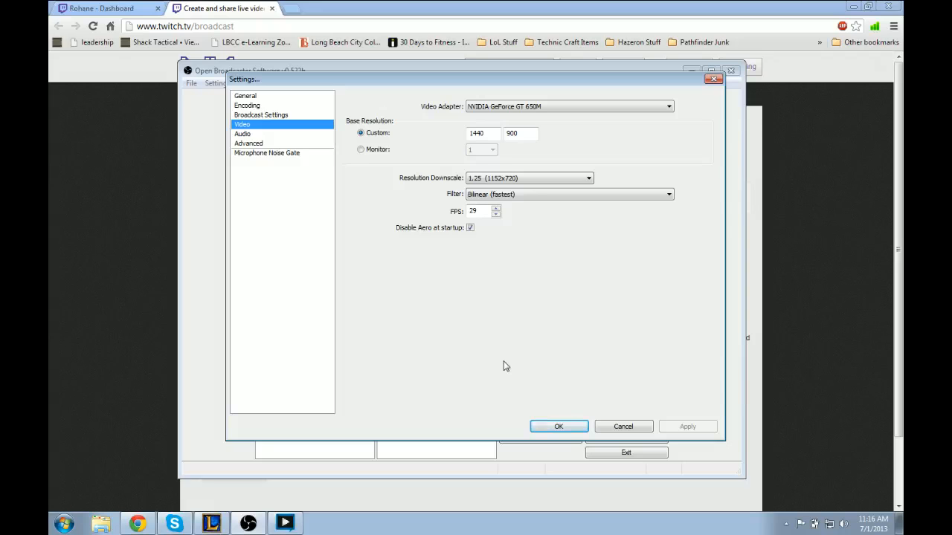
Step: Review the audio settings, including the available desktop audio devices
left_click(242, 133)
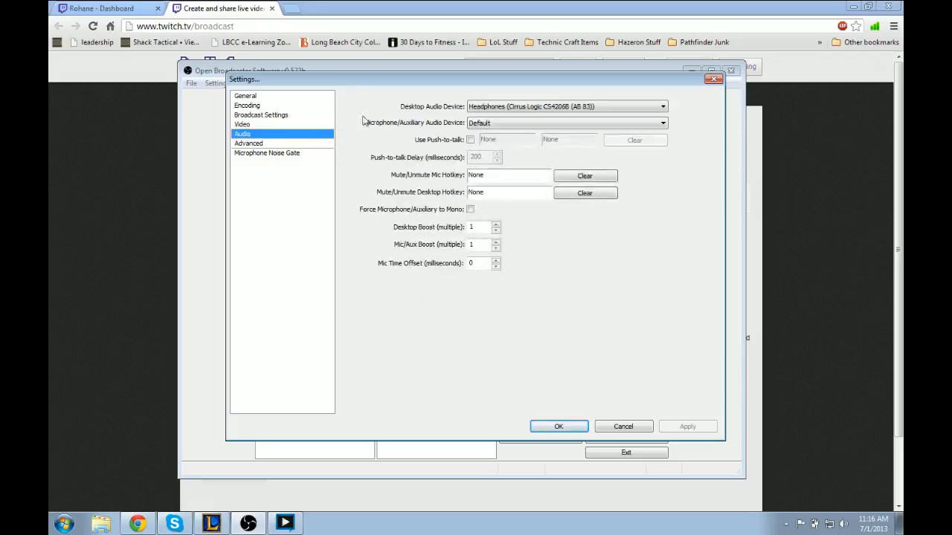
left_click(344, 68)
left_click_drag(350, 87, 336, 99)
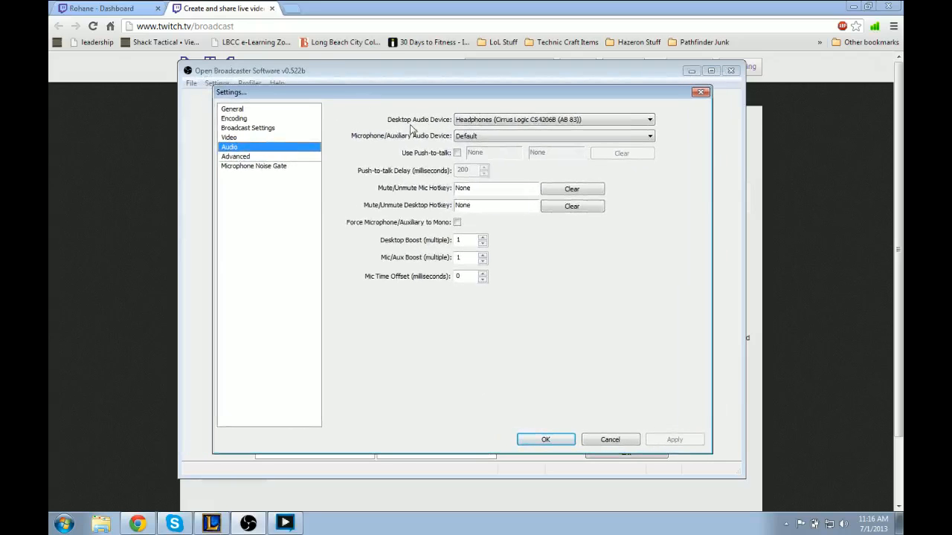
left_click(483, 120)
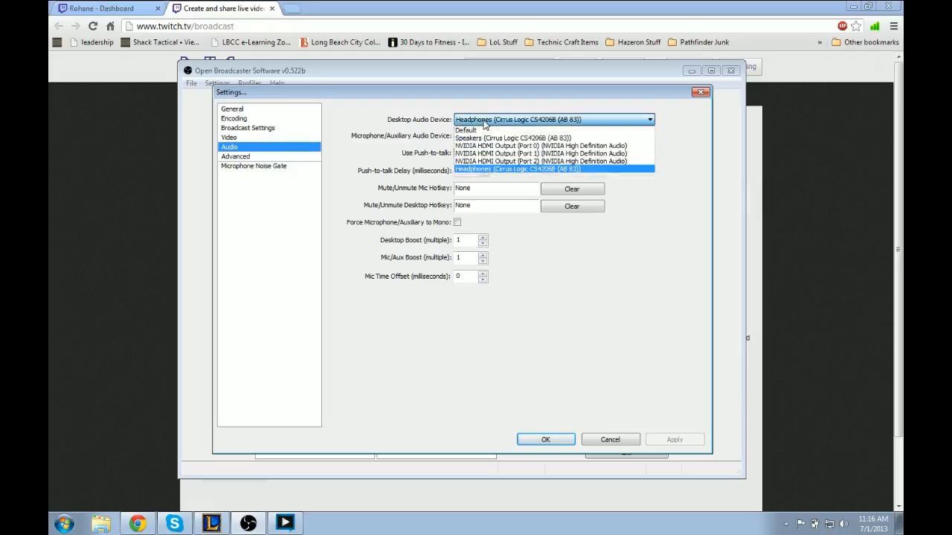
left_click(483, 122)
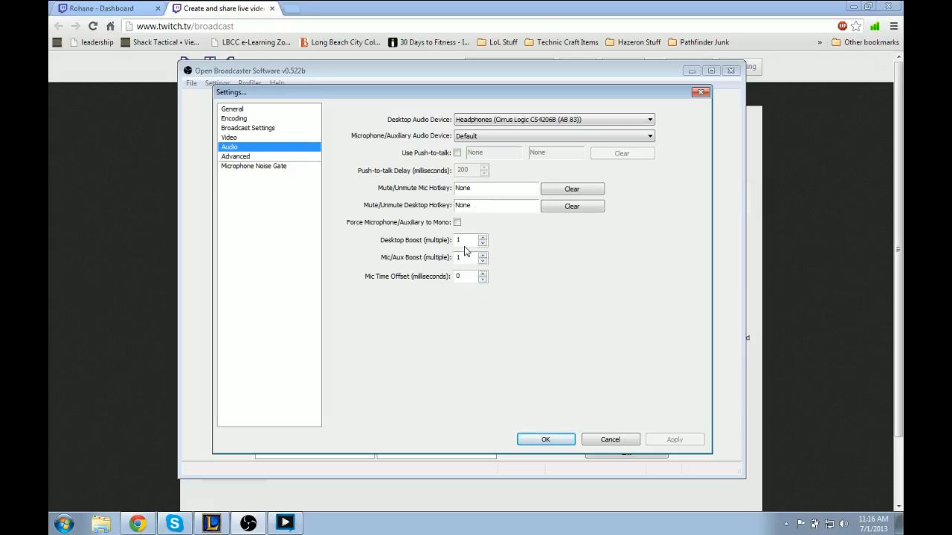
Step: Review the Advanced and Microphone Noise Gate settings, and close the settings without saving
left_click(238, 157)
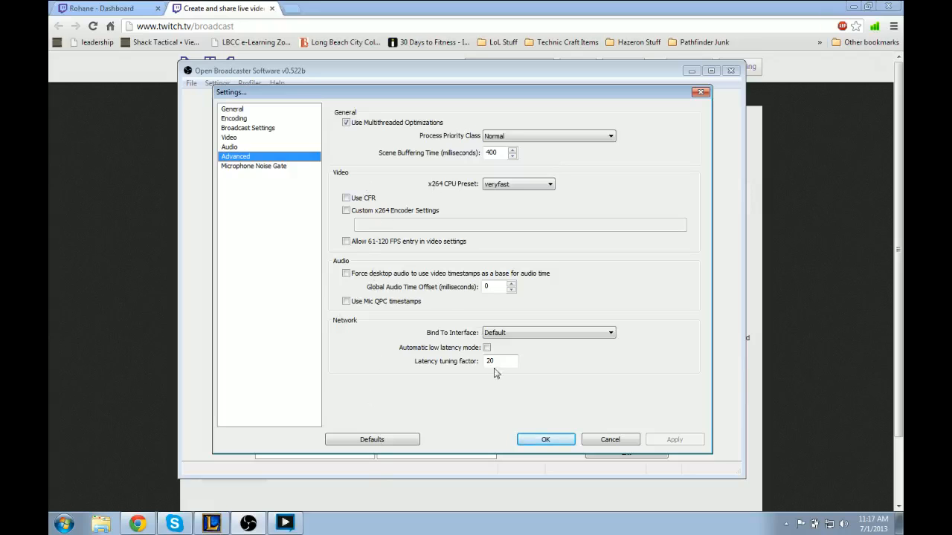
left_click(261, 168)
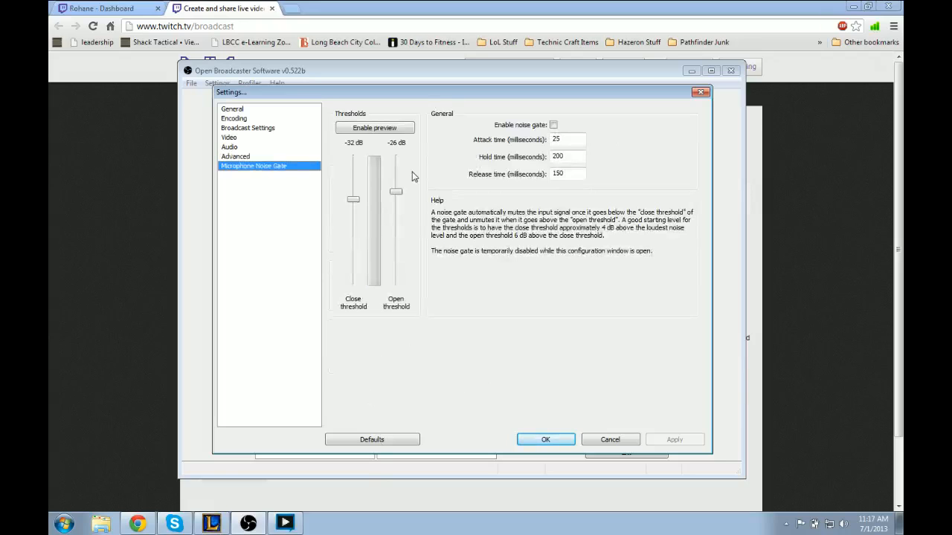
left_click(609, 441)
mouse_move(359, 79)
left_mouse_down()
mouse_move(411, 83)
mouse_move(501, 113)
mouse_move(446, 208)
mouse_move(371, 65)
left_mouse_up()
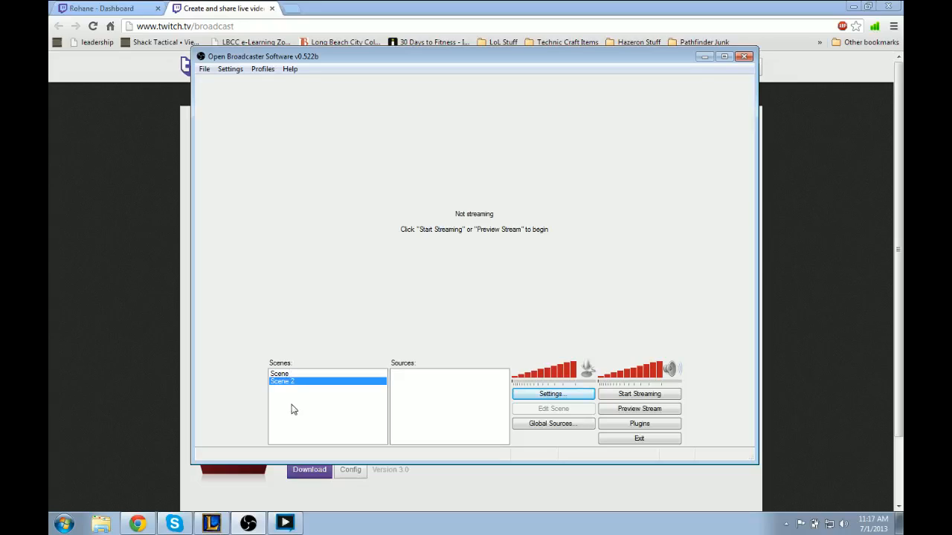
Step: Compare the sources of Scene and Scene 2, and select the Webcam source in Scene
left_click(287, 376)
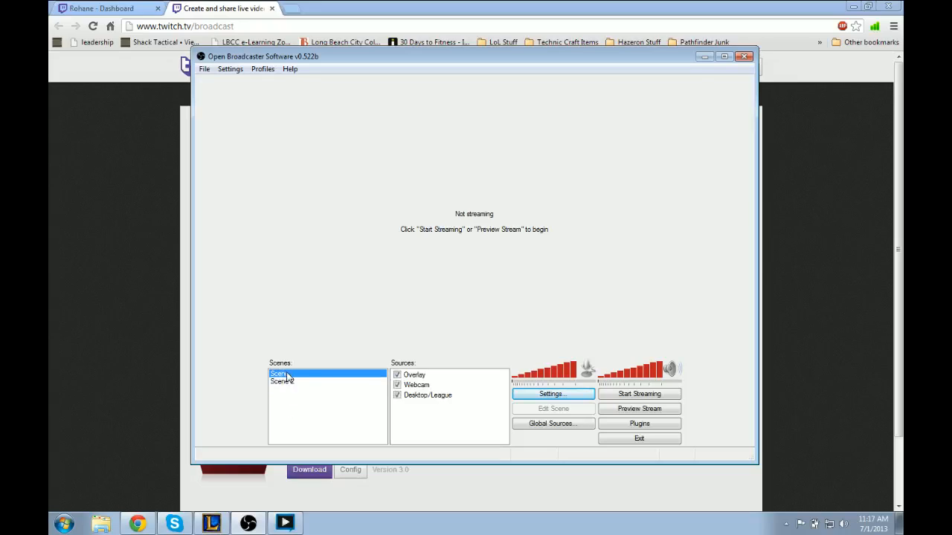
left_click(285, 382)
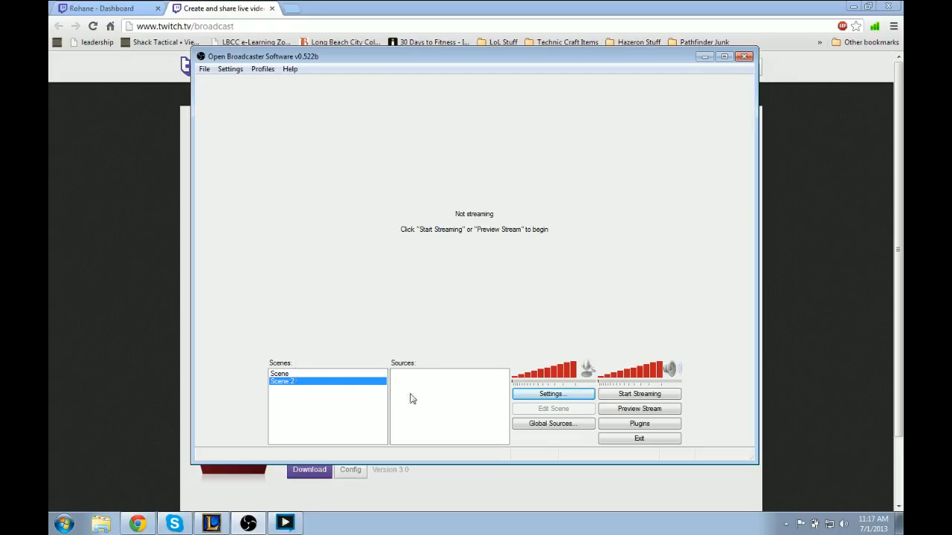
left_click(332, 375)
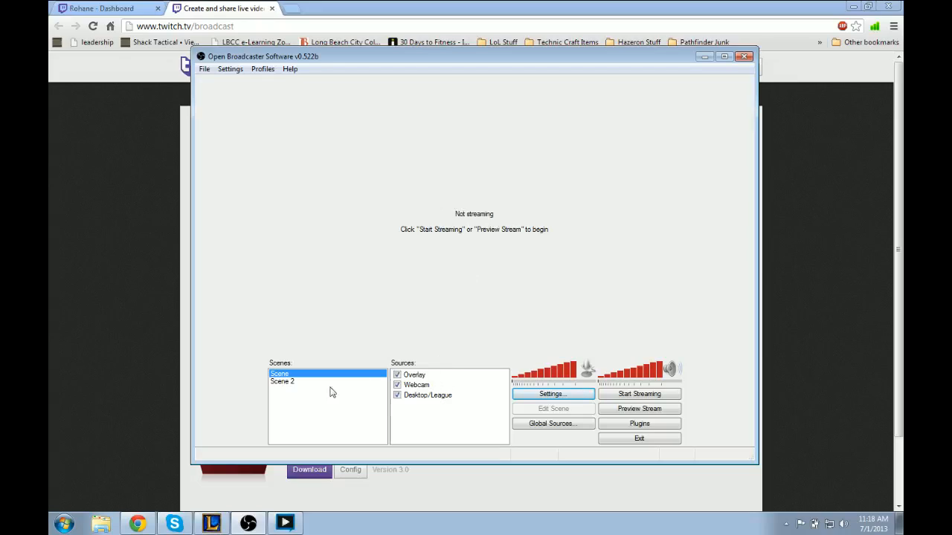
left_click(431, 386)
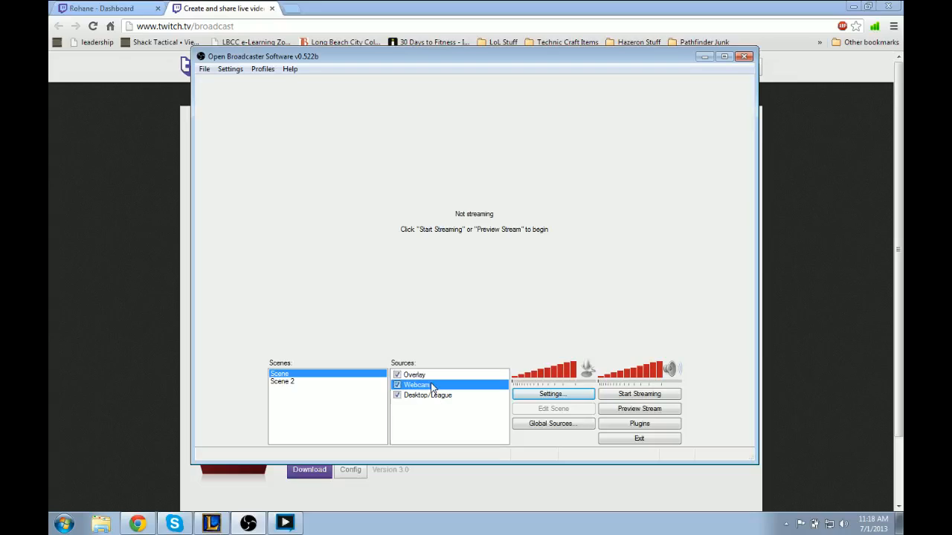
Step: Review the image properties of the Overlay source in Scene, and close them without changes
left_click(431, 399)
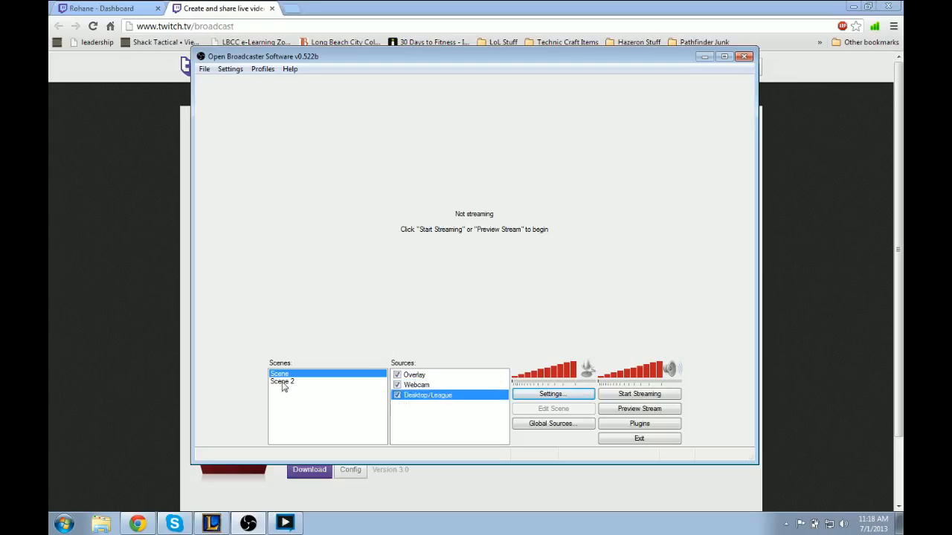
left_click(428, 377)
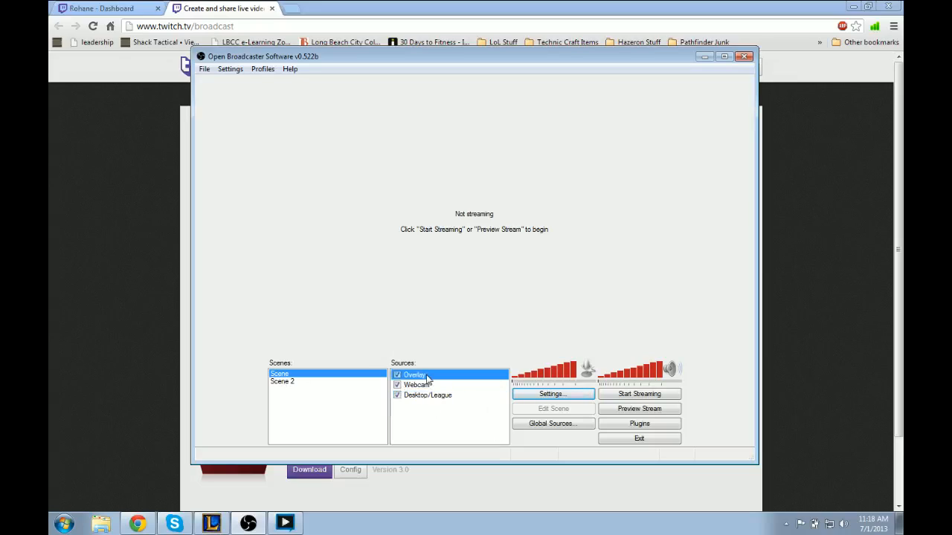
right_click(426, 378)
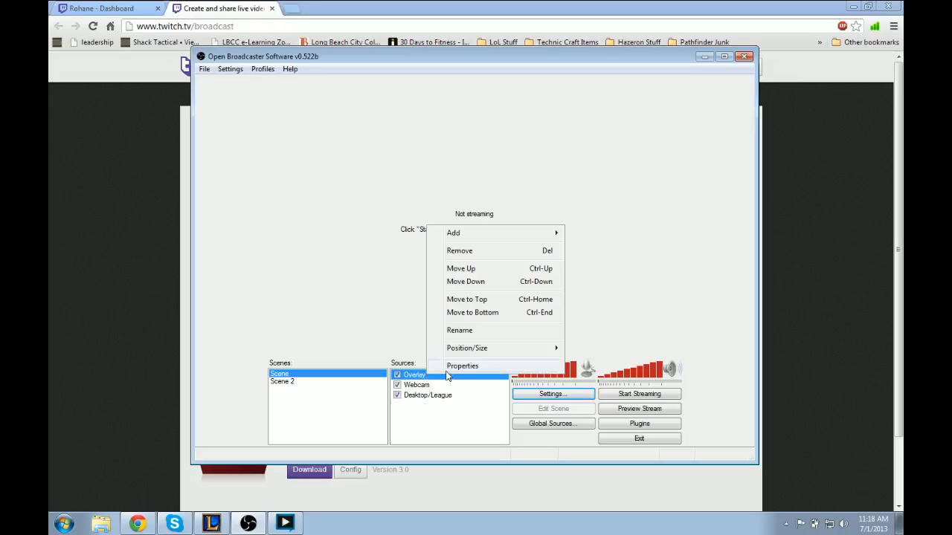
left_click(447, 367)
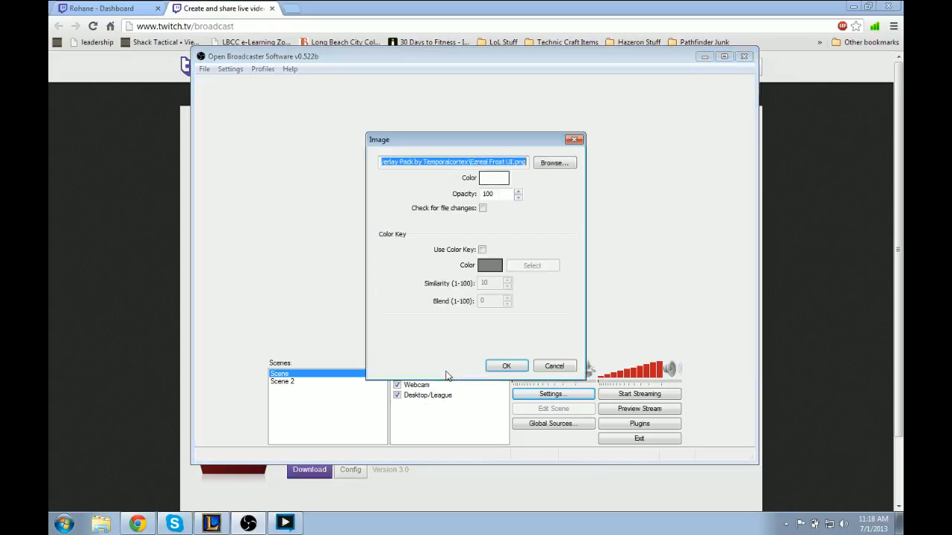
left_click(574, 139)
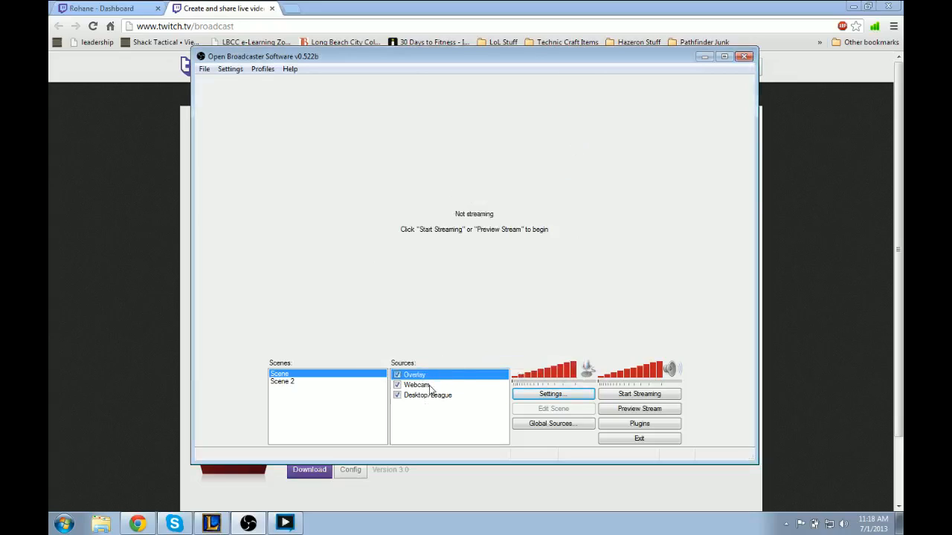
Step: Review the device selection properties of the Webcam source in Scene, and close them without changes
right_click(427, 386)
left_click(480, 376)
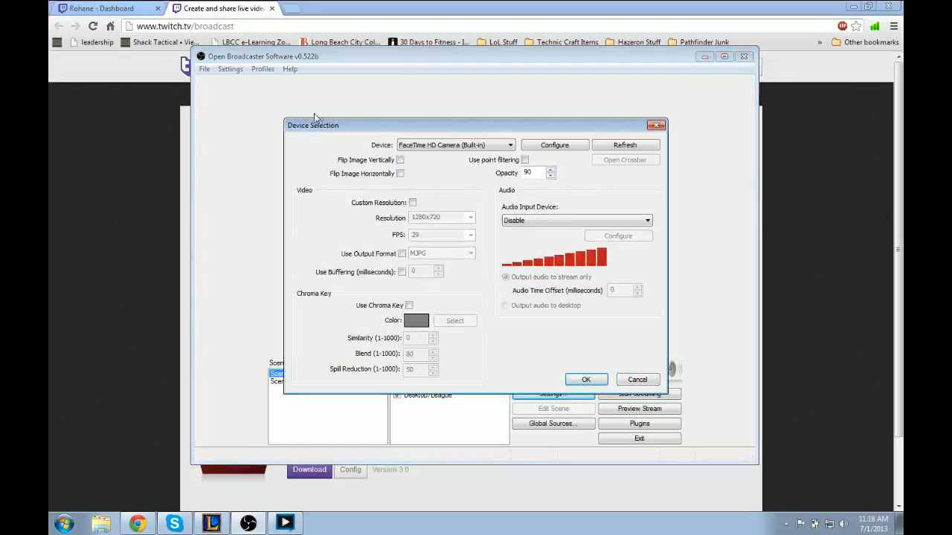
left_click(655, 125)
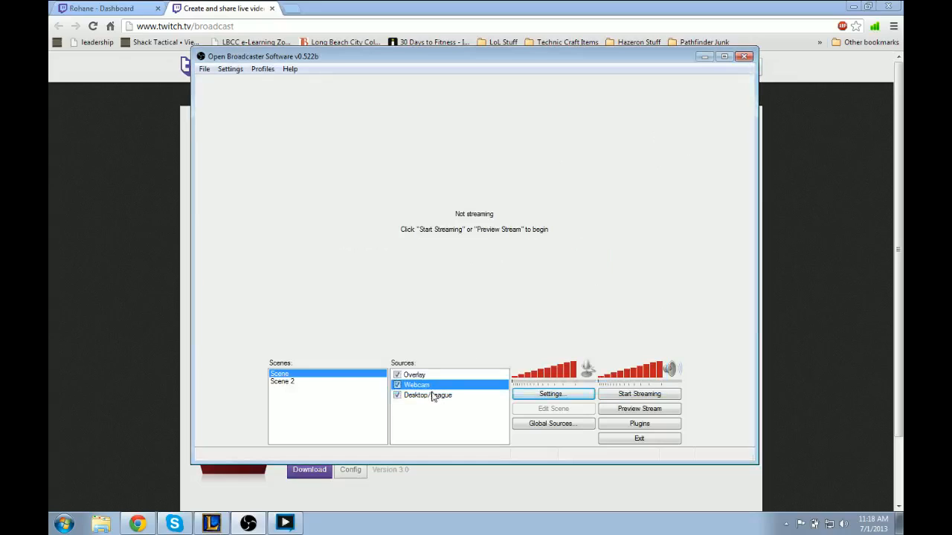
Step: Review the monitor capture properties of the Desktop/League source in Scene, and cancel without changes
left_click(434, 397)
right_click(435, 395)
left_click(456, 385)
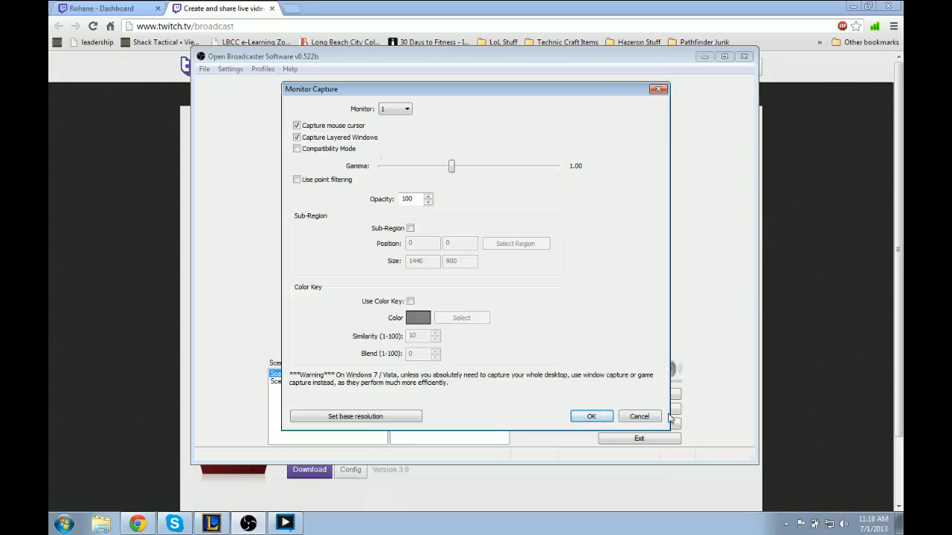
left_click(656, 422)
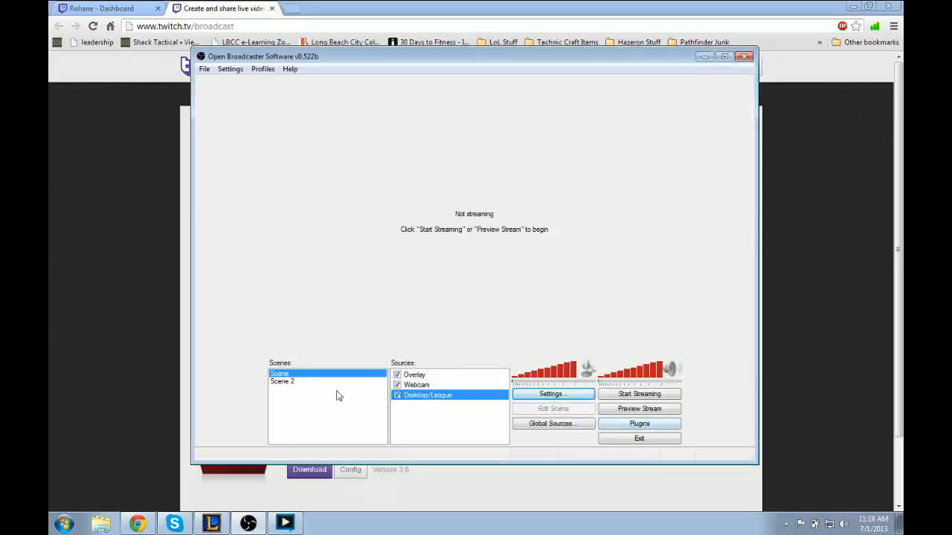
Step: Select Scene 2 and check which options its empty source list offers
left_click(278, 381)
right_click(437, 381)
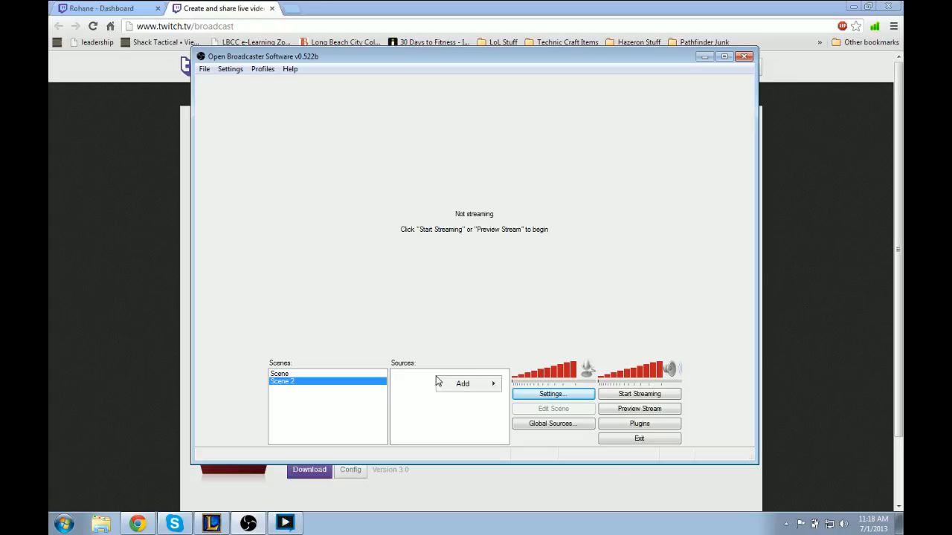
mouse_move(466, 385)
left_click(399, 399)
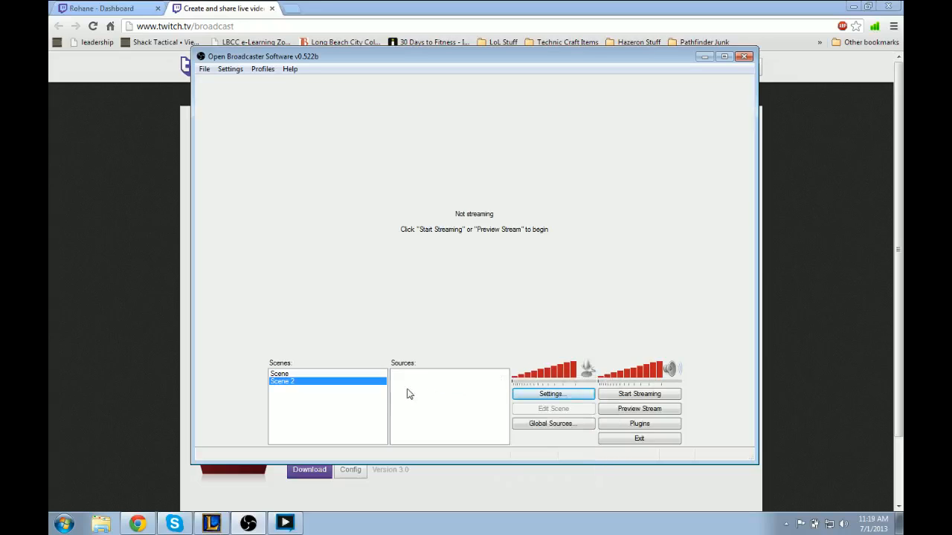
Step: Try to add an image source named Frostbla to Scene 2
right_click(412, 374)
mouse_move(464, 385)
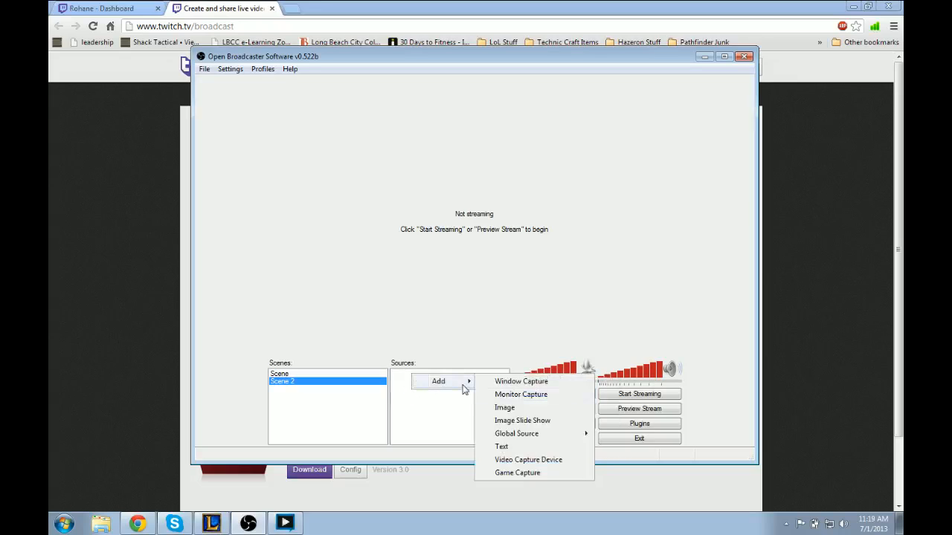
left_click(512, 414)
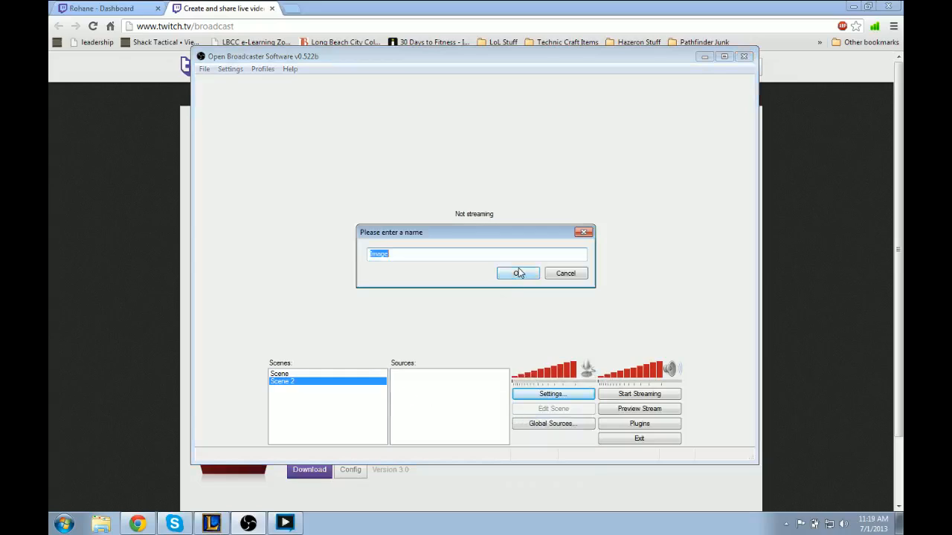
type("Frostbla")
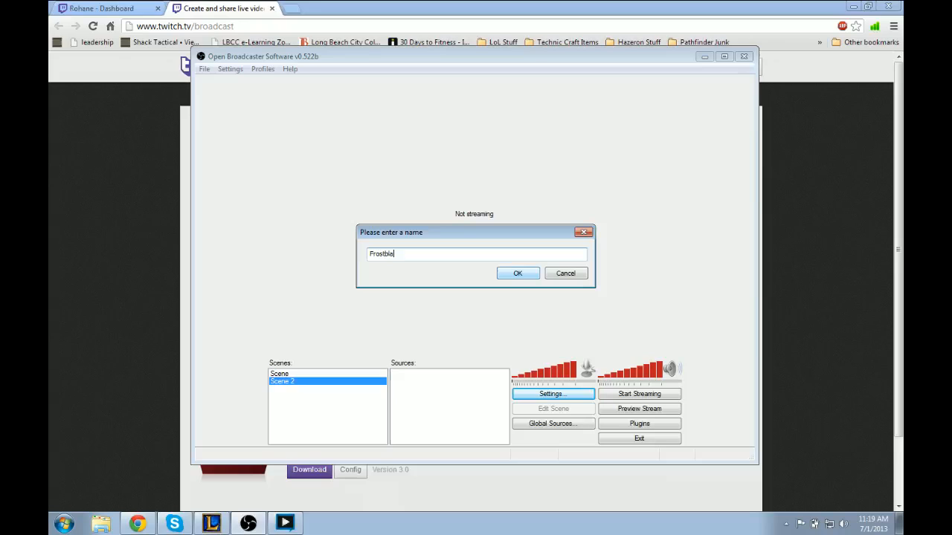
left_click(518, 272)
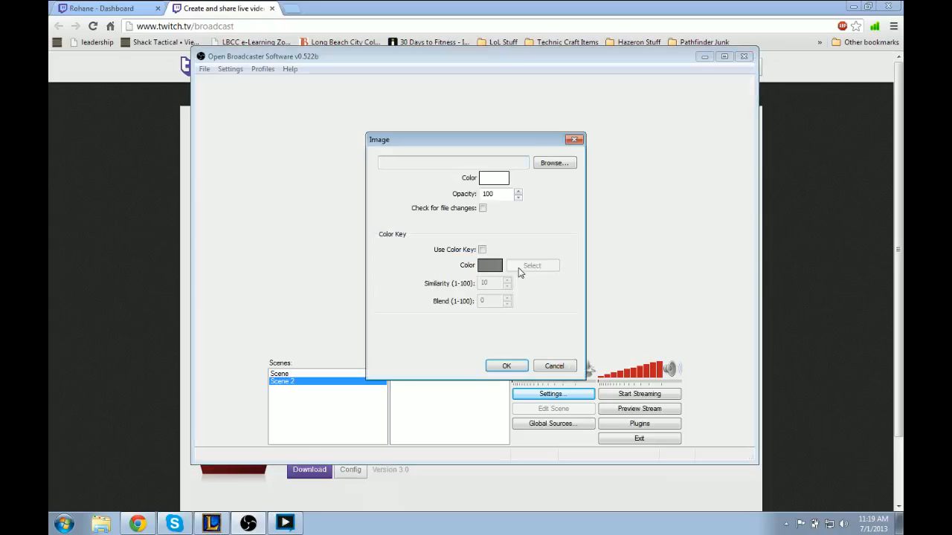
Step: Examine the overlay images in the Frost Ui Overlay Pack folder, and cancel the file selection and the new image source
left_click(543, 162)
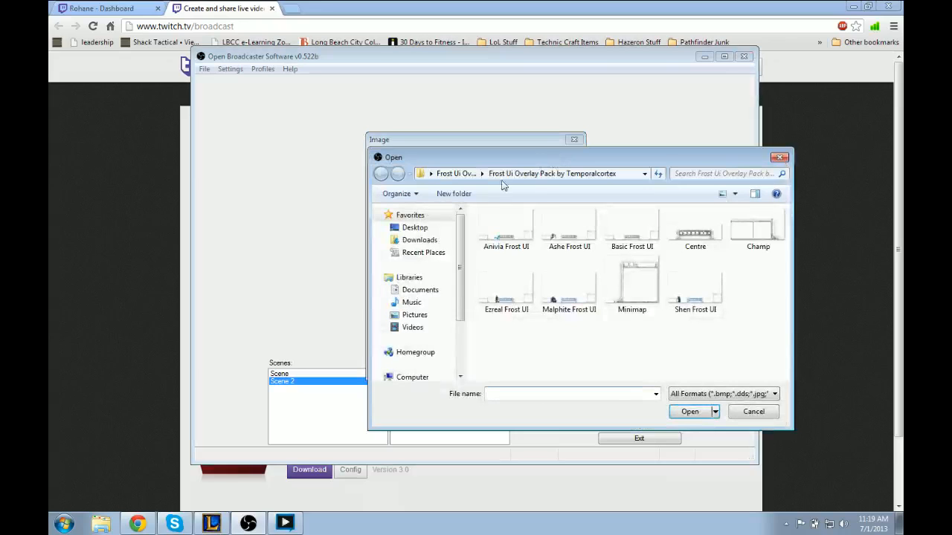
left_click(586, 298)
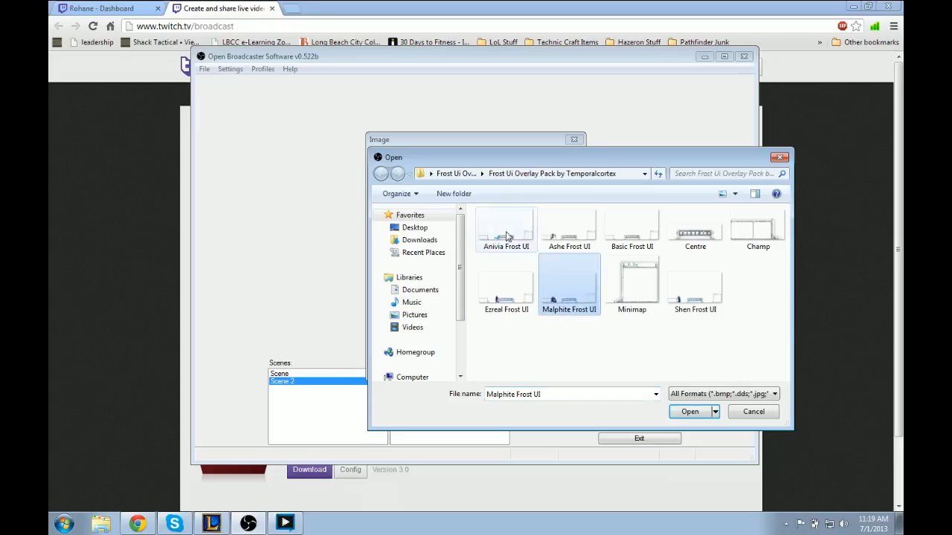
left_click(712, 288)
left_click(692, 232)
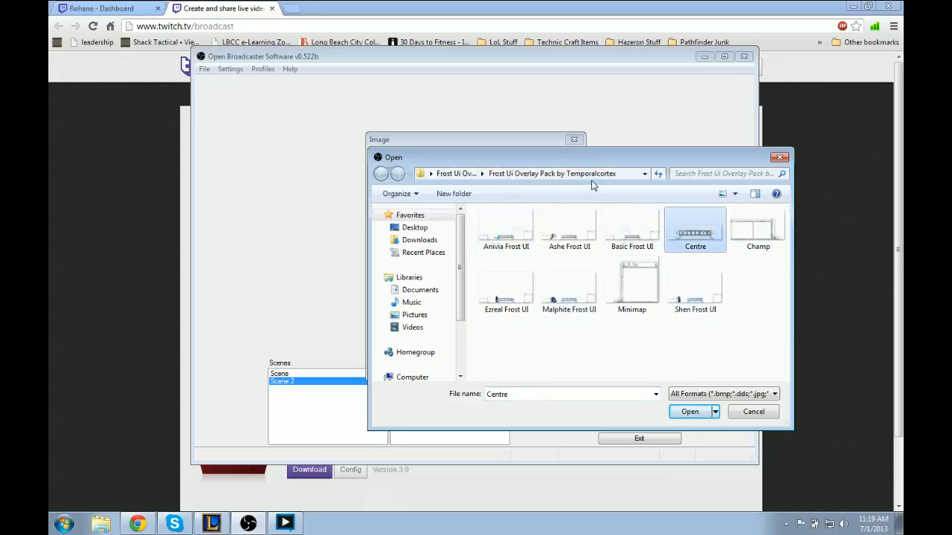
left_click(518, 236)
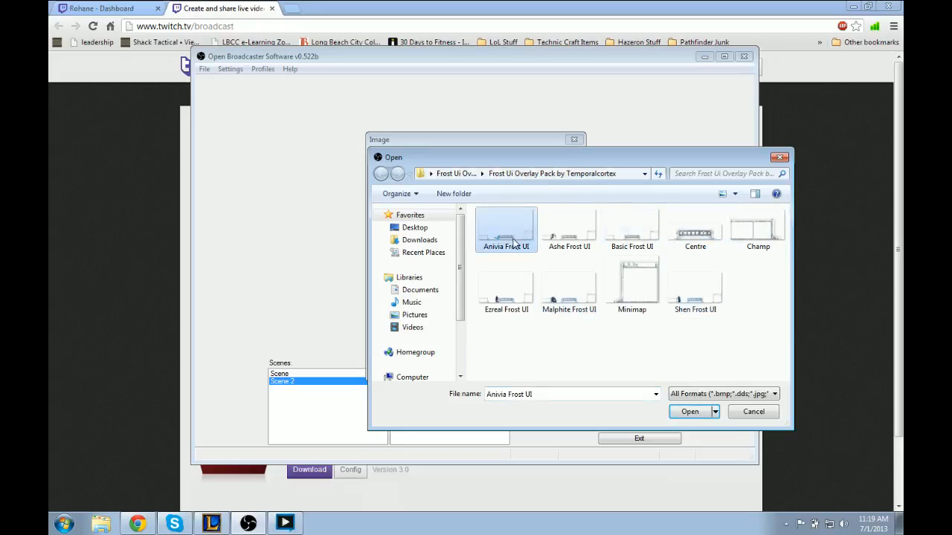
left_click(577, 233)
left_click(633, 232)
left_click(704, 231)
left_click(765, 232)
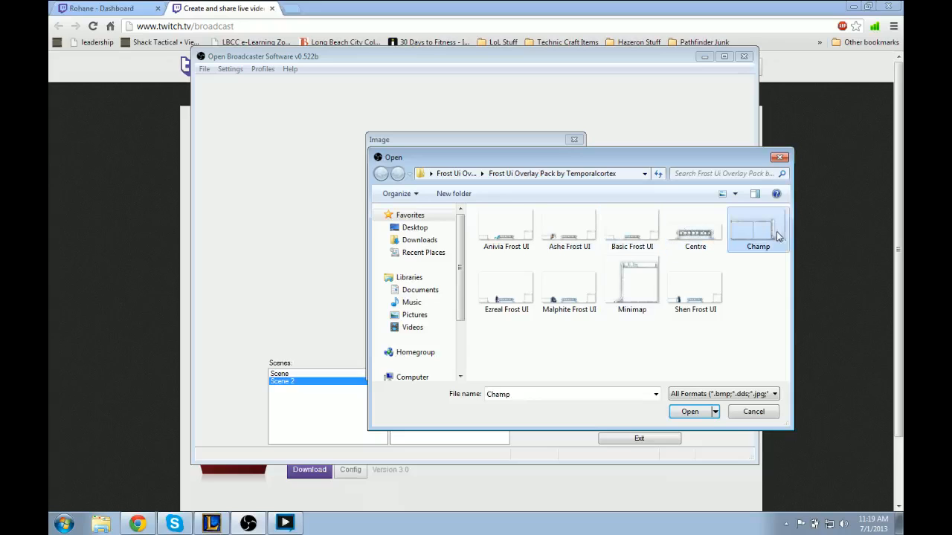
left_click(502, 305)
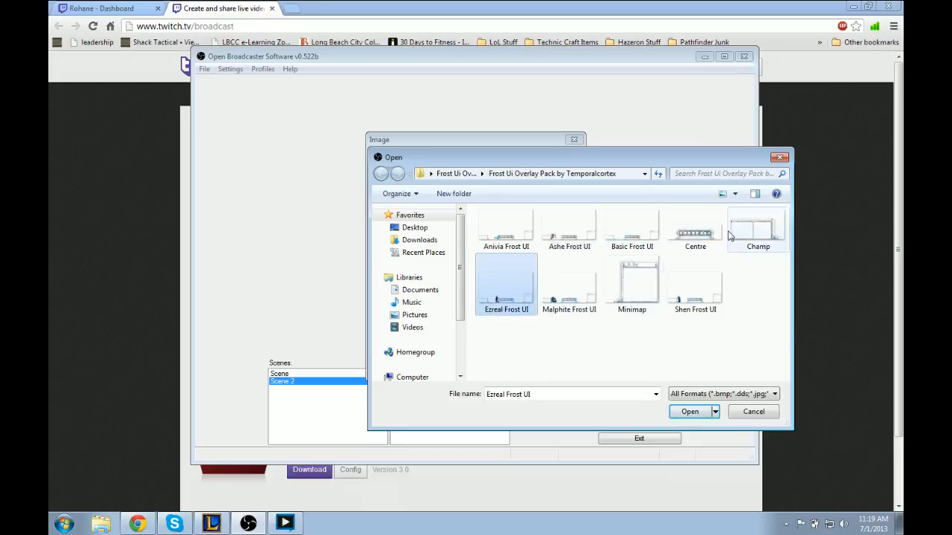
left_click(638, 276)
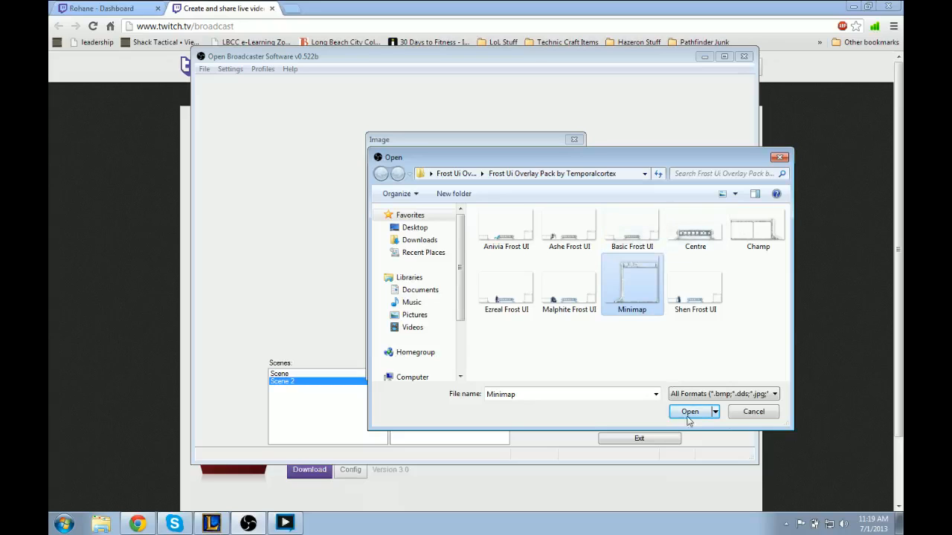
left_click(749, 413)
left_click(551, 365)
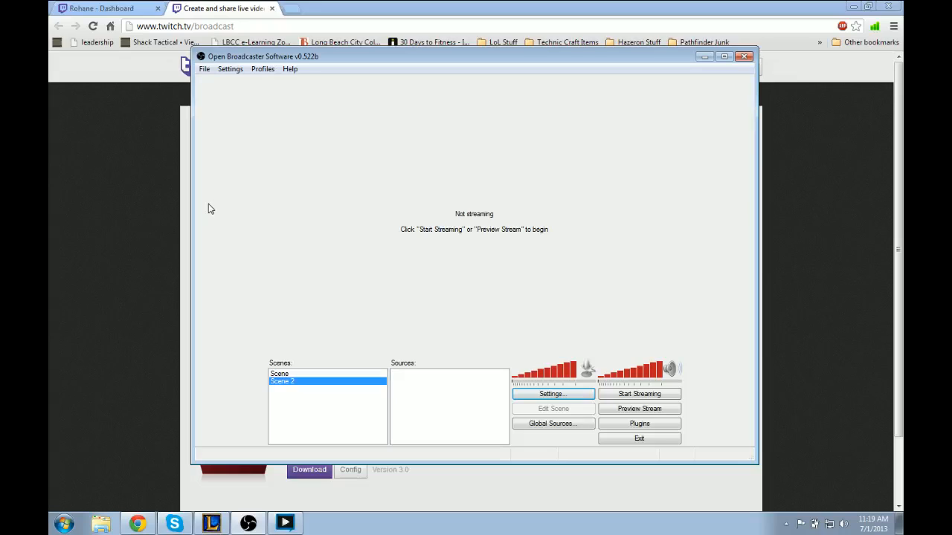
Step: Add an image source with the default name to Scene 2, using the Anivia Frost UI file
right_click(465, 382)
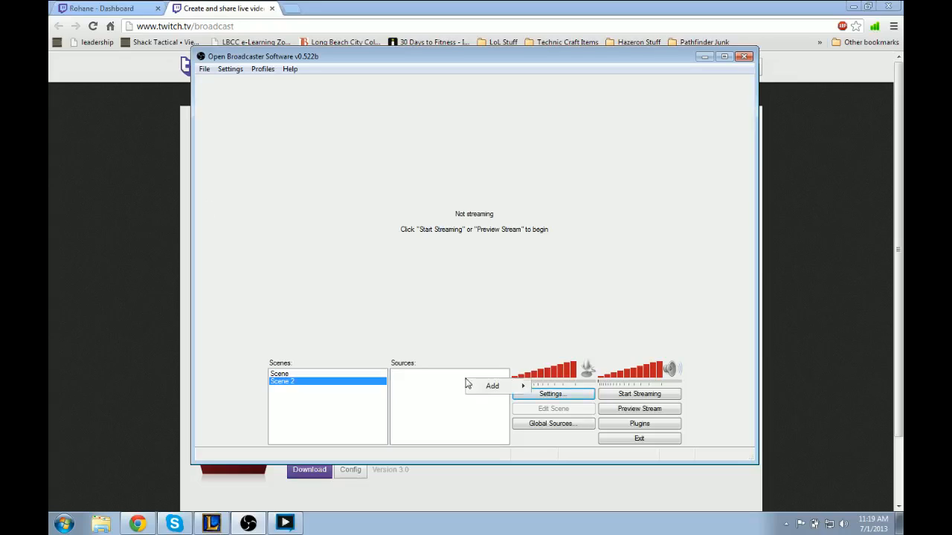
mouse_move(491, 392)
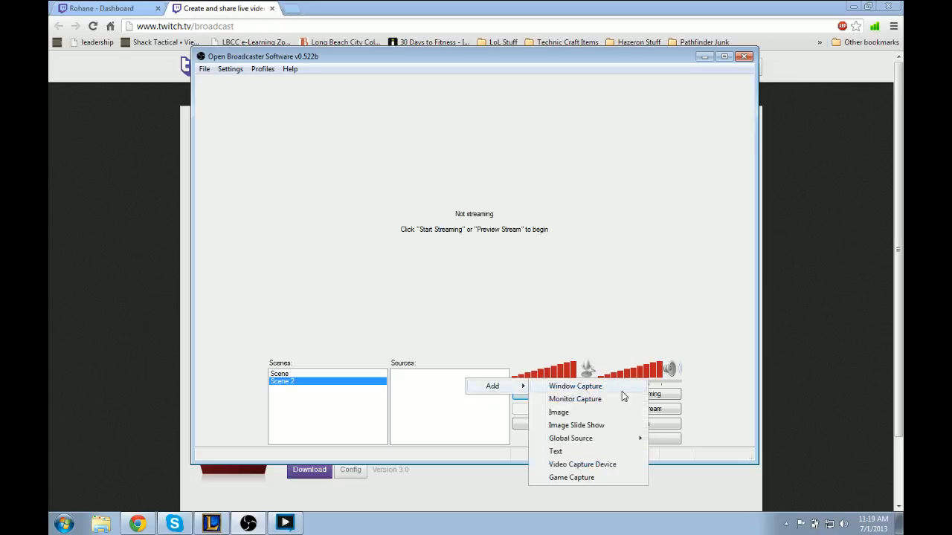
left_click(565, 414)
left_click(515, 278)
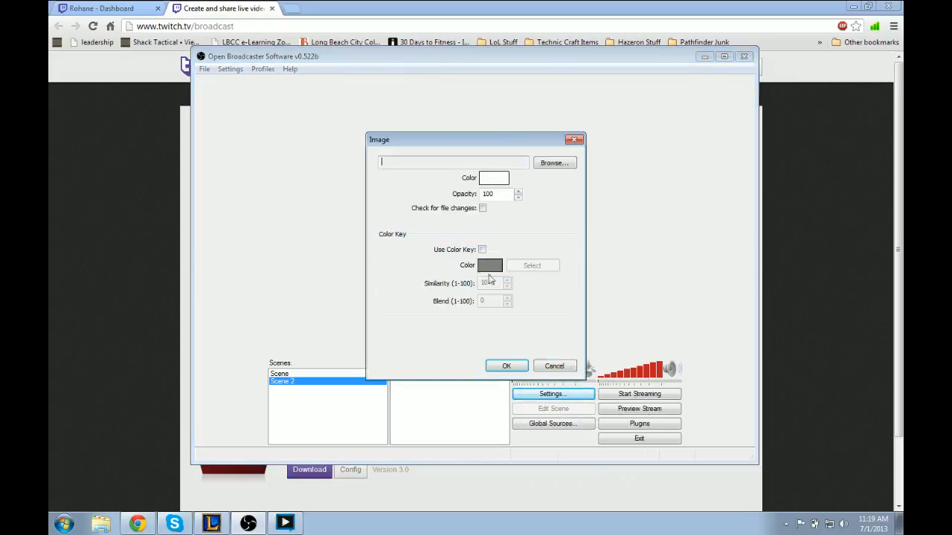
left_click(563, 164)
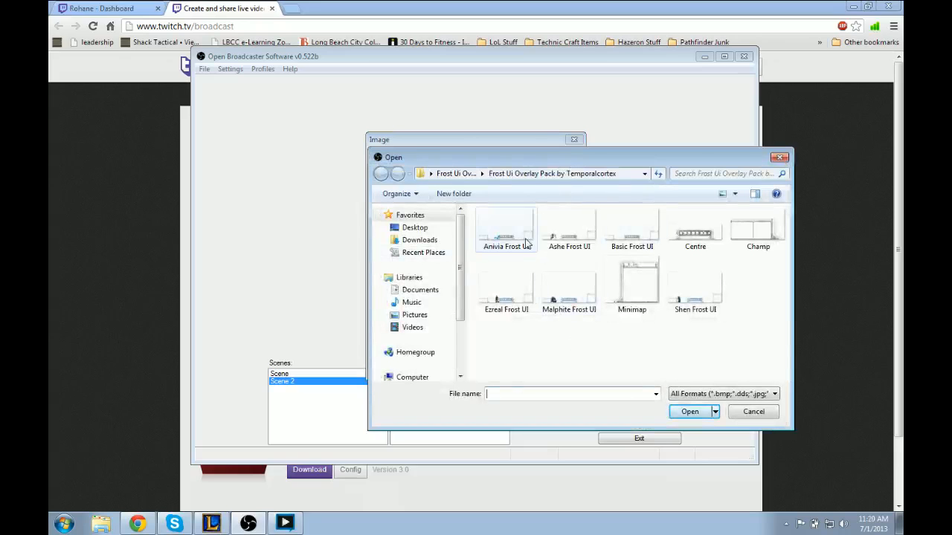
left_click(506, 224)
left_click(689, 412)
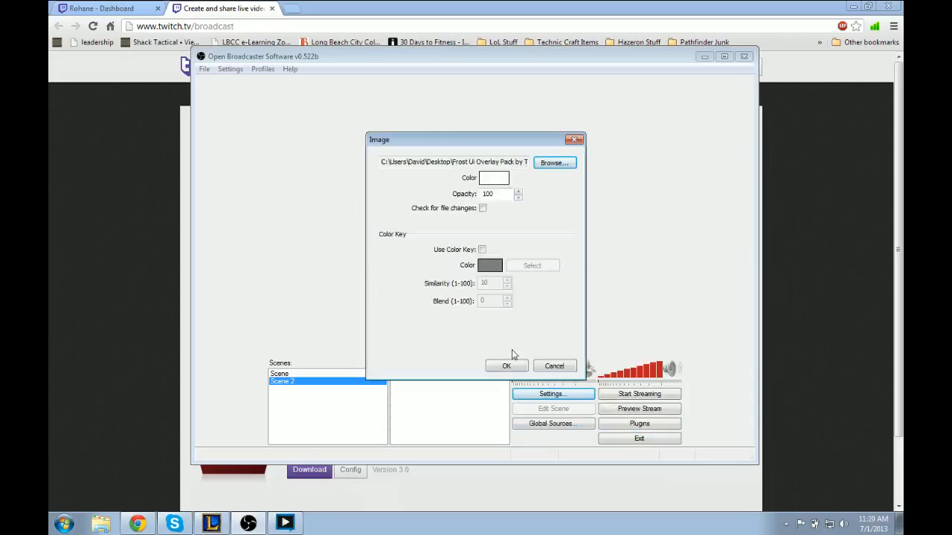
left_click(505, 366)
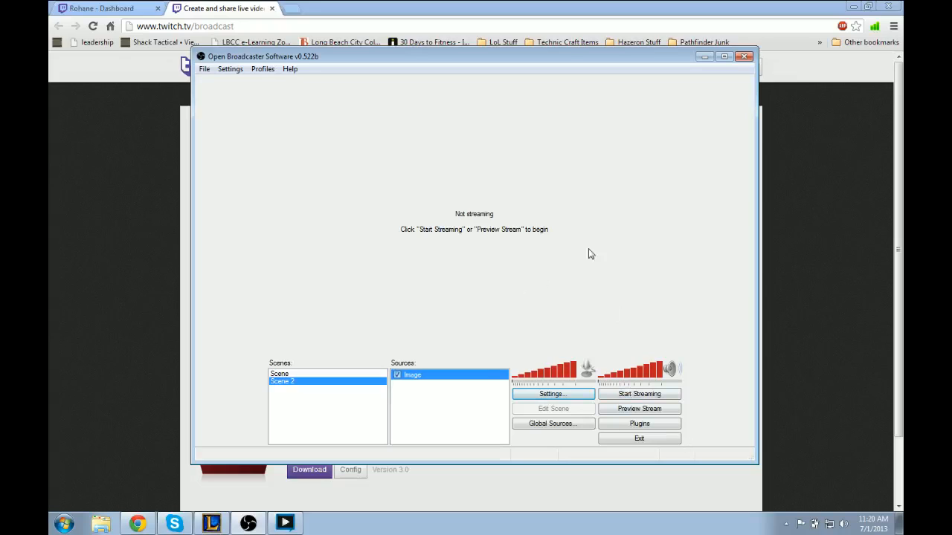
Step: Add the existing Webcam global source to Scene 2 under its default name
right_click(424, 393)
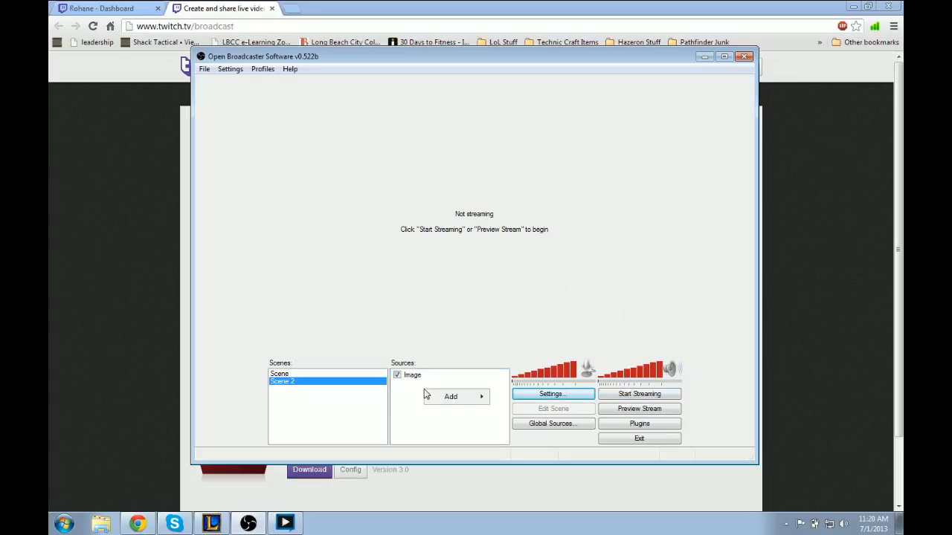
mouse_move(450, 399)
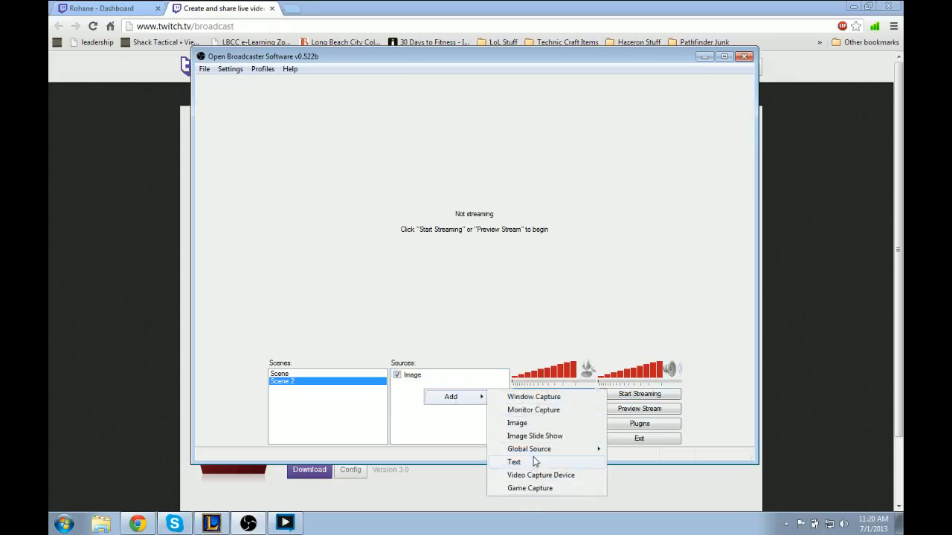
mouse_move(568, 453)
mouse_move(520, 451)
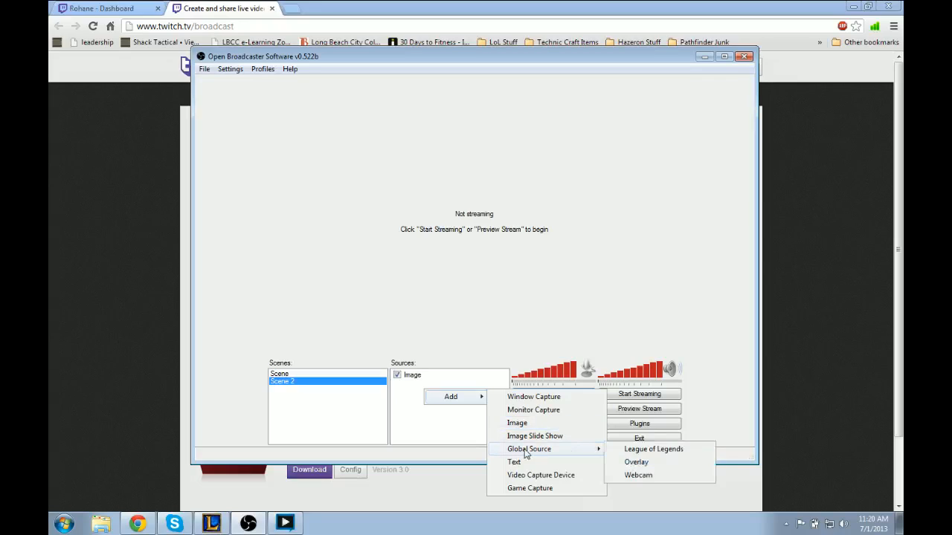
left_click(638, 475)
left_click(520, 275)
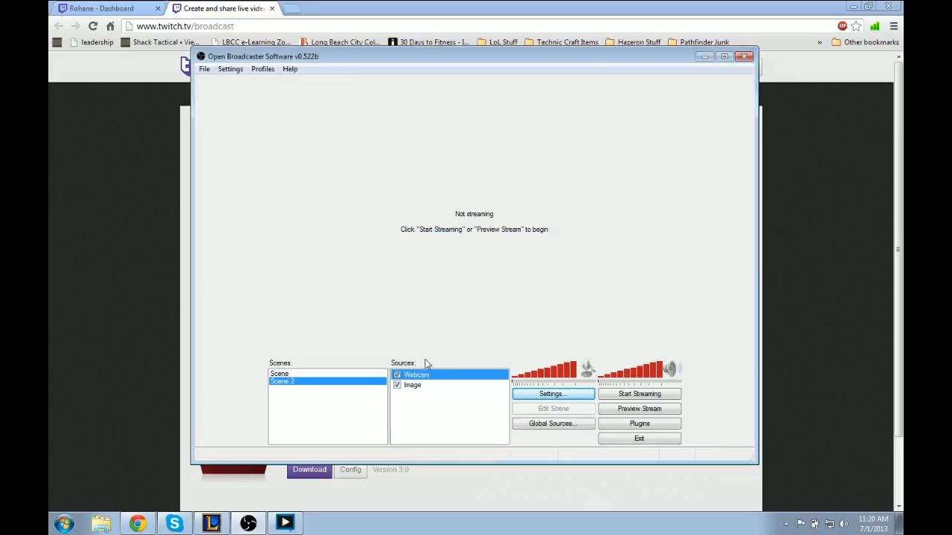
Step: Review the device selection properties of Scene 2's Webcam source, and accept them as they are
right_click(427, 381)
left_click(464, 366)
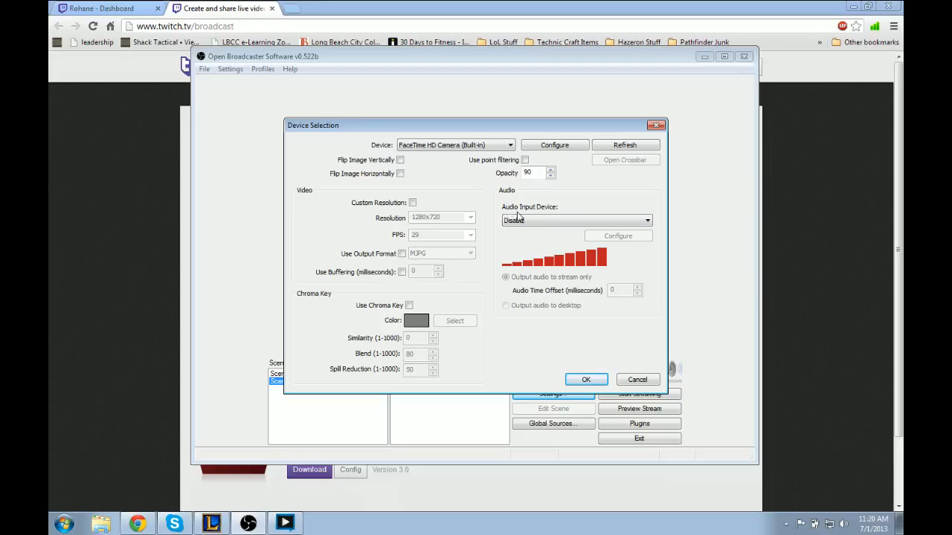
left_click(586, 380)
Step: Add a monitor capture source named League of Legends (2) to Scene 2, accepting its default capture settings
left_click(417, 404)
right_click(417, 403)
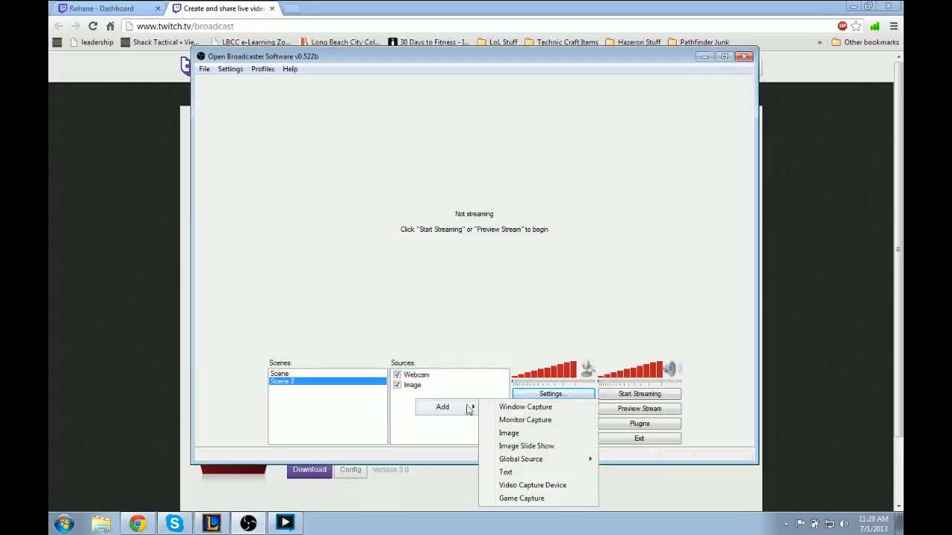
mouse_move(571, 459)
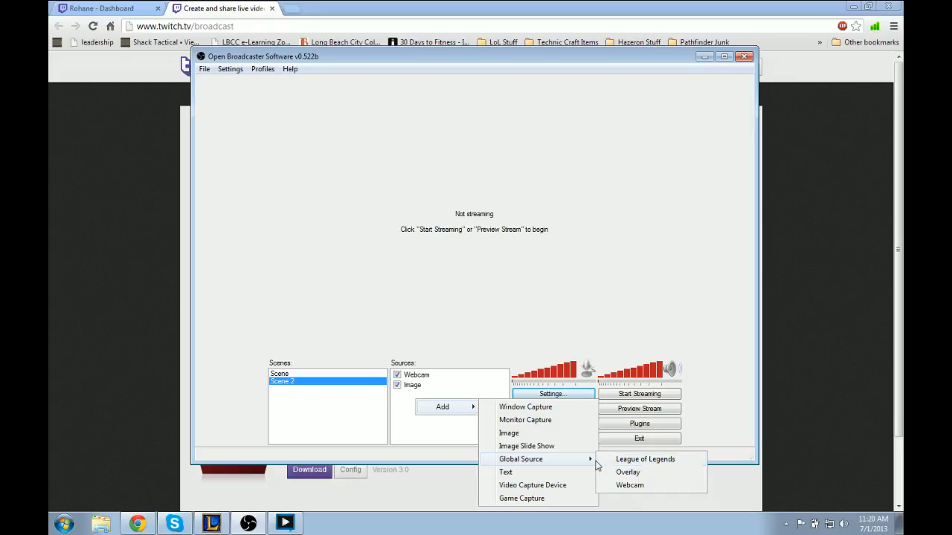
left_click(530, 421)
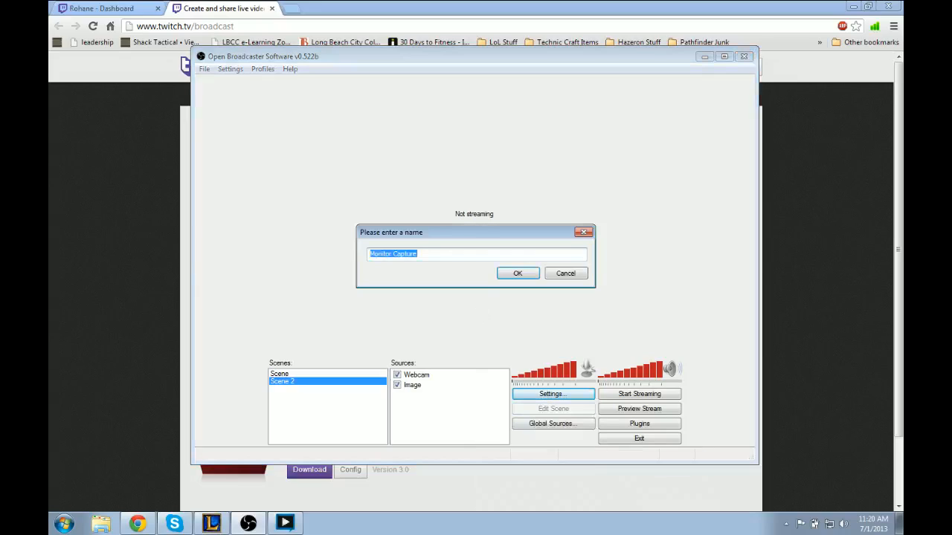
type("League of Legends (2)")
key("Return")
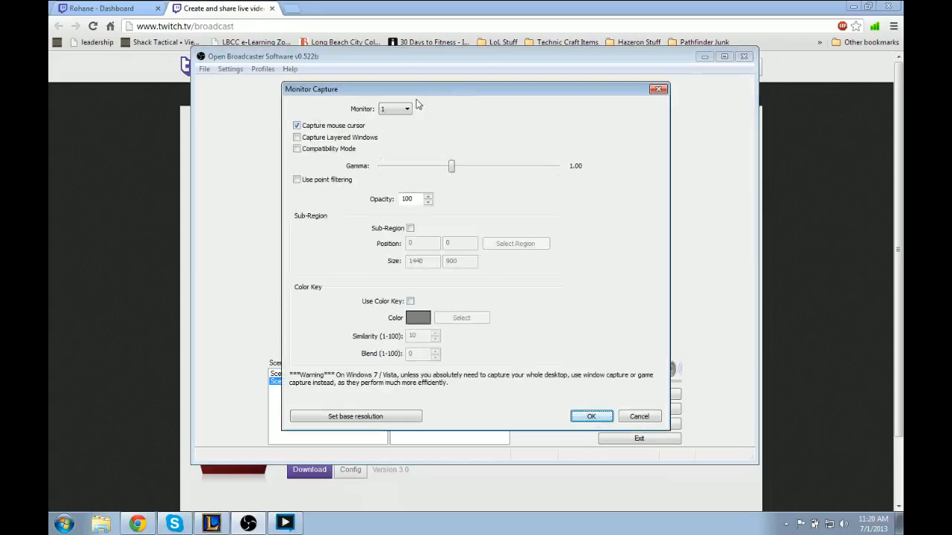
left_click(599, 417)
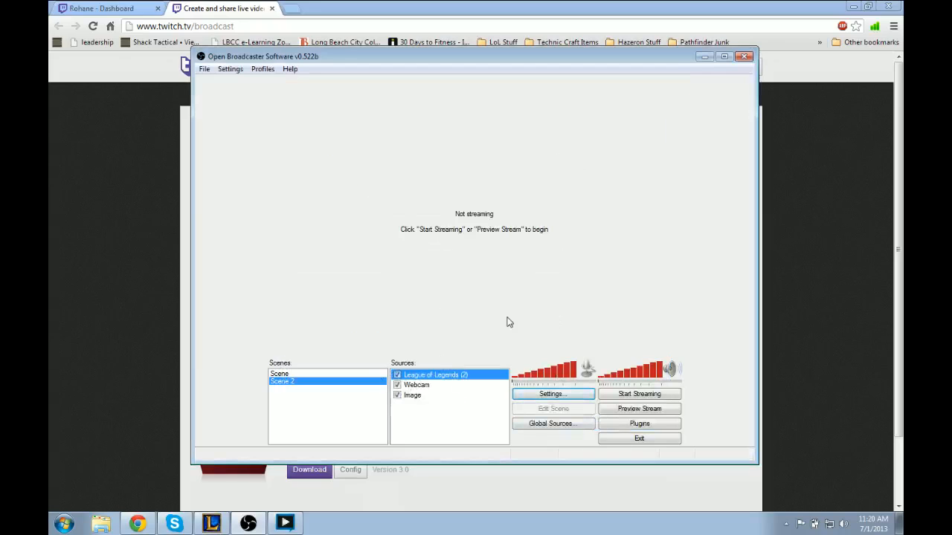
Step: Remove the League of Legends (2) source from Scene 2
right_click(436, 376)
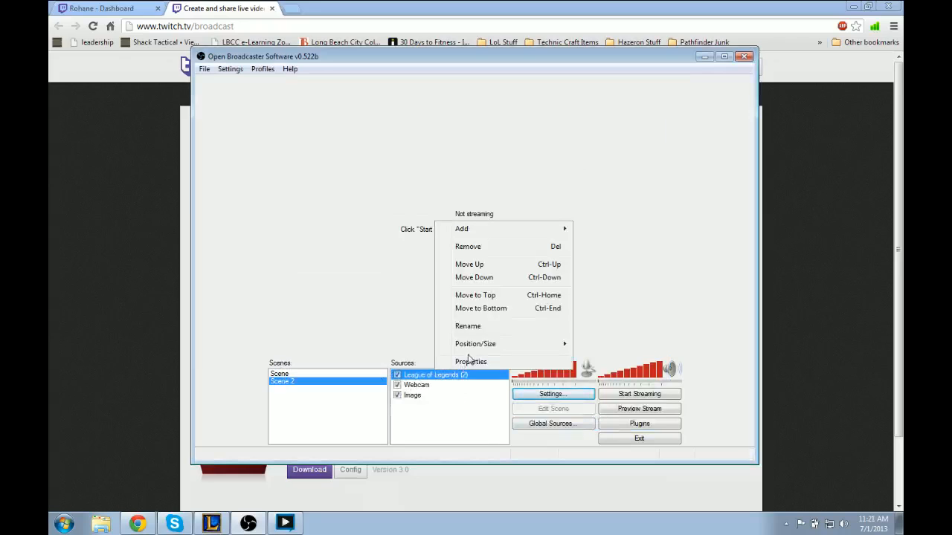
left_click(476, 246)
left_click(484, 299)
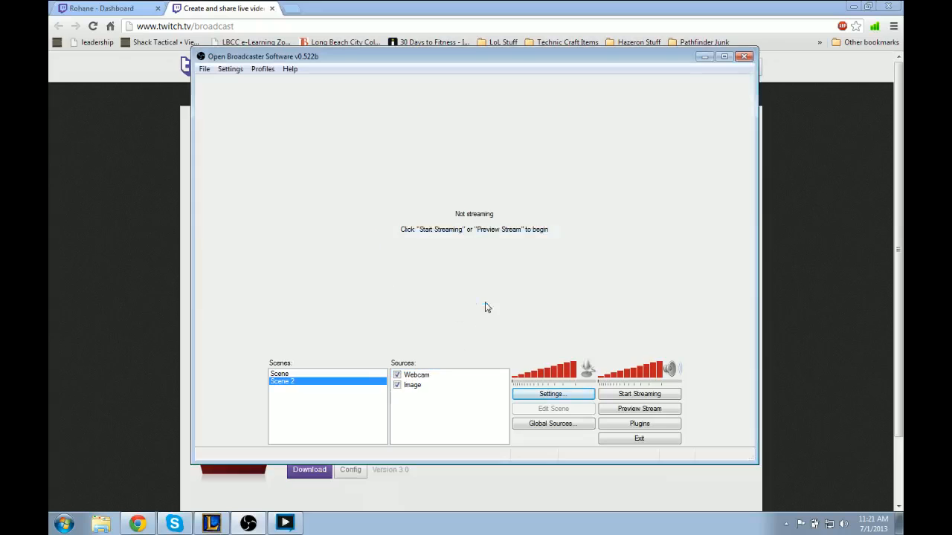
Step: Add the existing League of Legends global source to Scene 2 under its default name
right_click(438, 404)
mouse_move(493, 410)
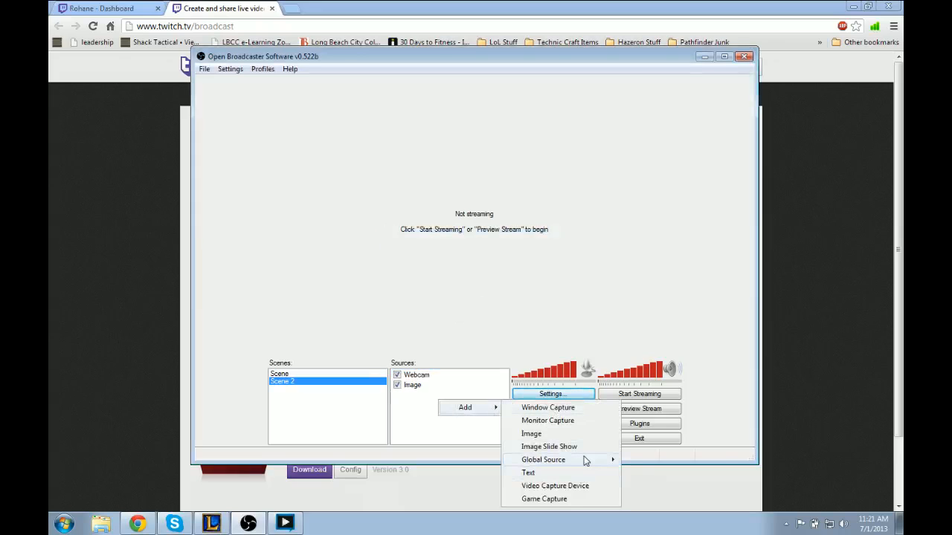
left_click(643, 460)
left_click(517, 274)
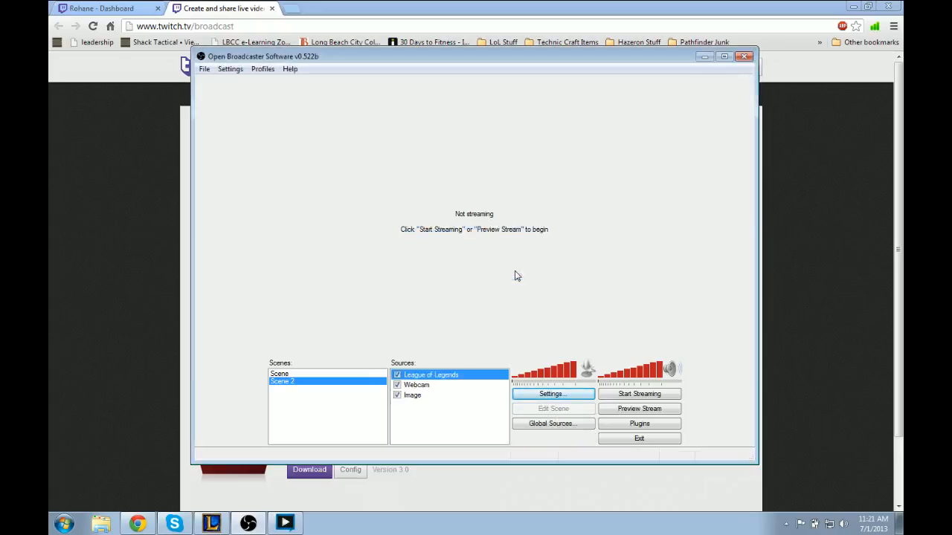
Step: Start the stream preview, and switch the League of Legends source off and on again
left_click(637, 410)
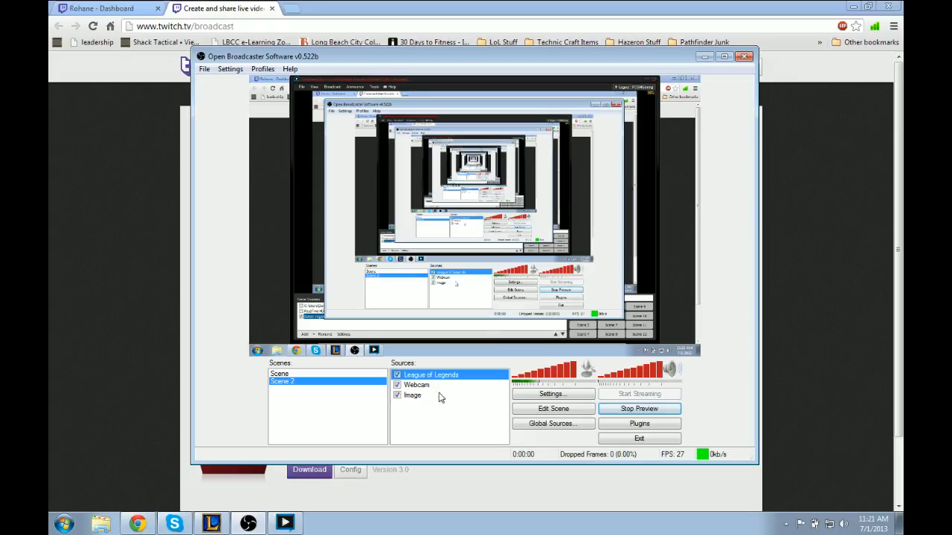
left_click(397, 375)
left_click(397, 375)
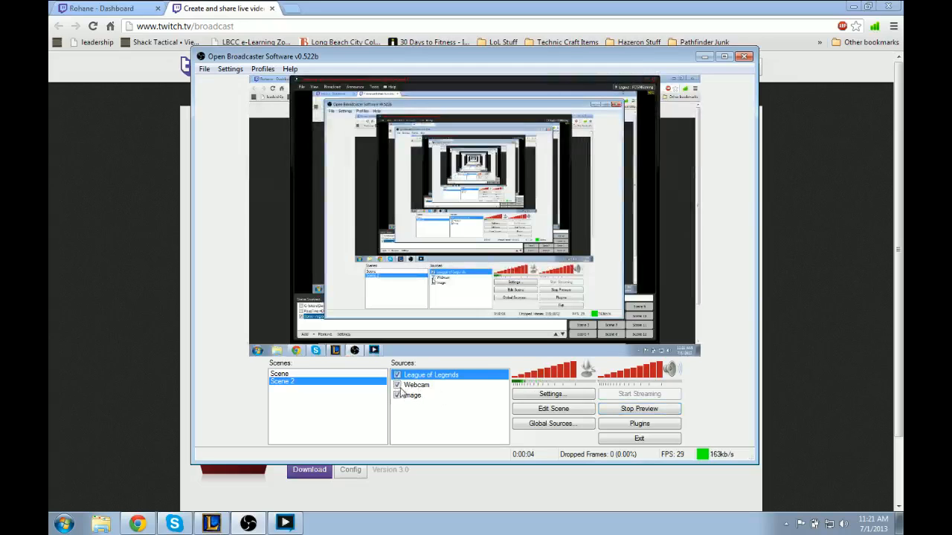
Step: Move the Image source to the top of Scene 2's source order
left_click(398, 395)
left_click(407, 396)
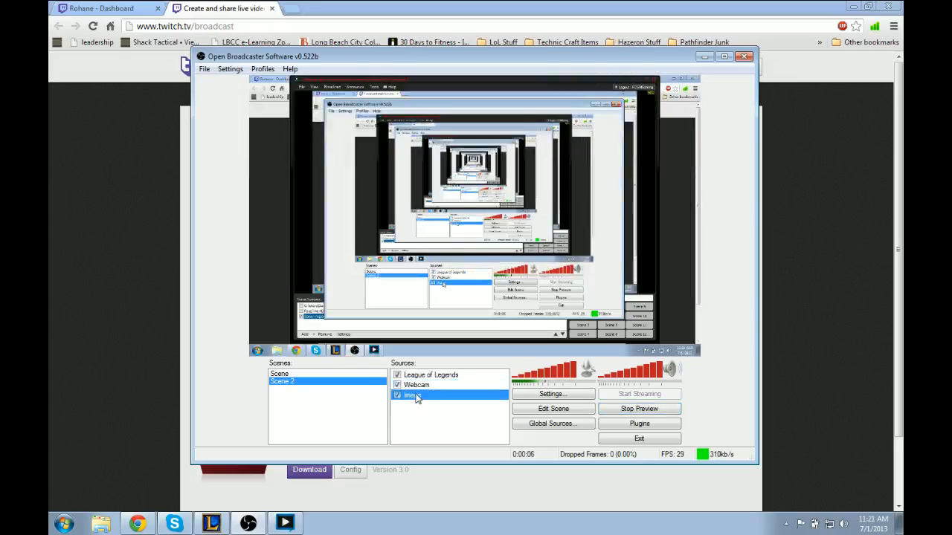
right_click(416, 398)
left_click(459, 318)
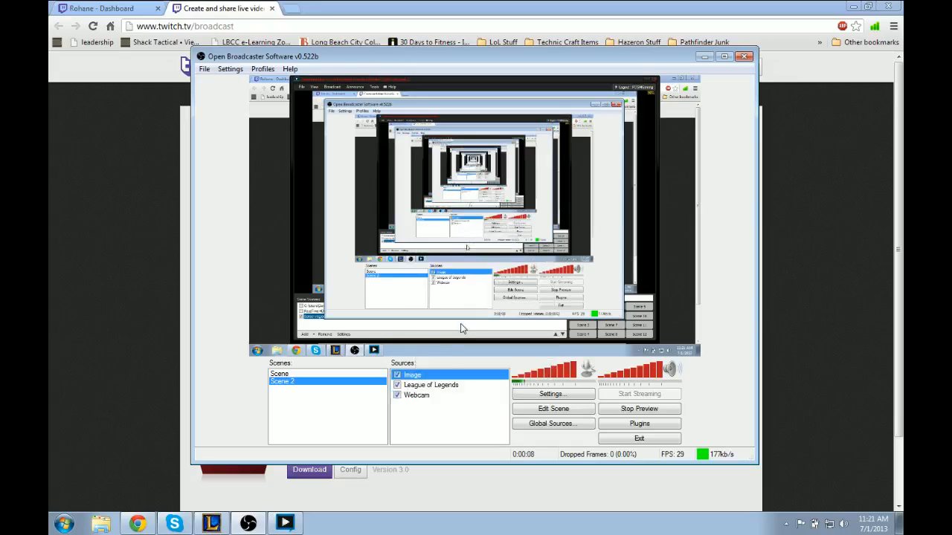
Step: Go through Scene 2's Image, League of Legends and Webcam sources to review their layering order
left_click(422, 385)
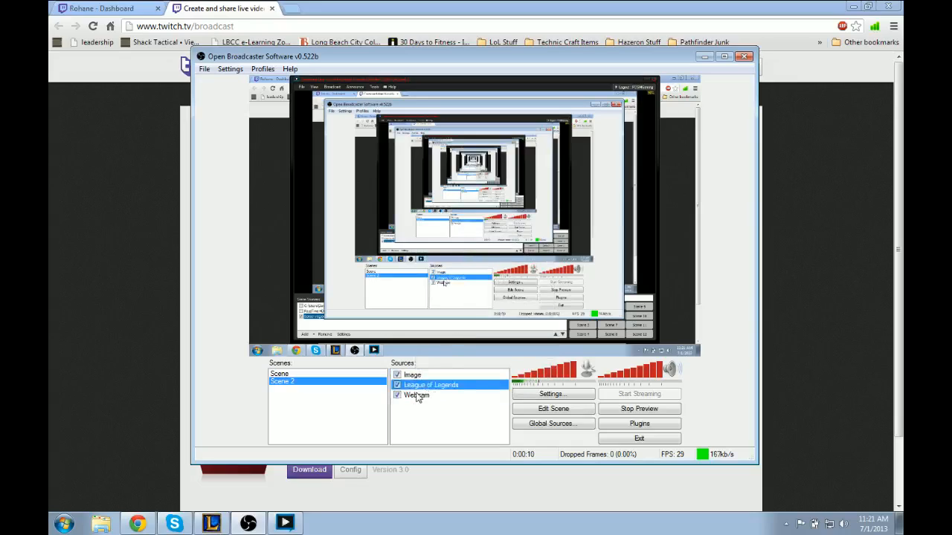
left_click(418, 396)
left_click(417, 380)
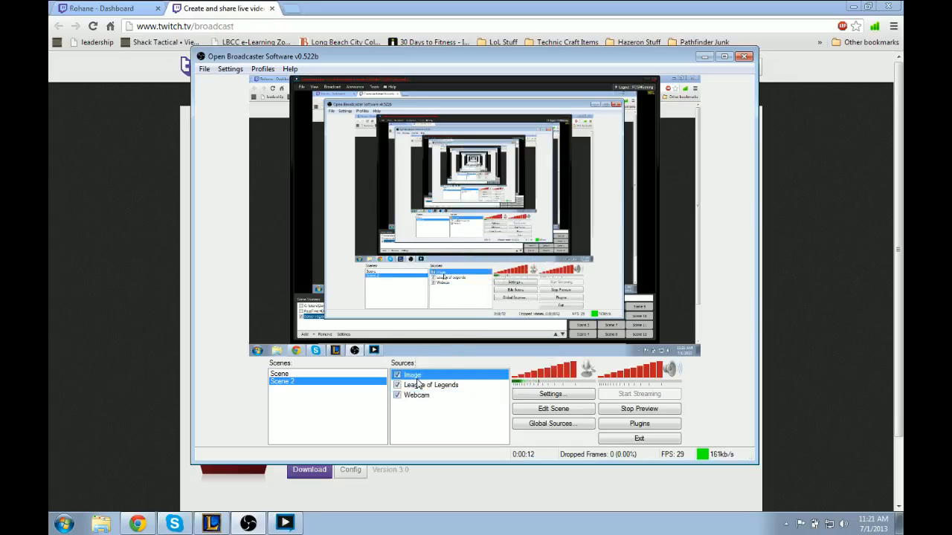
left_click(414, 385)
left_click(418, 396)
left_click(413, 387)
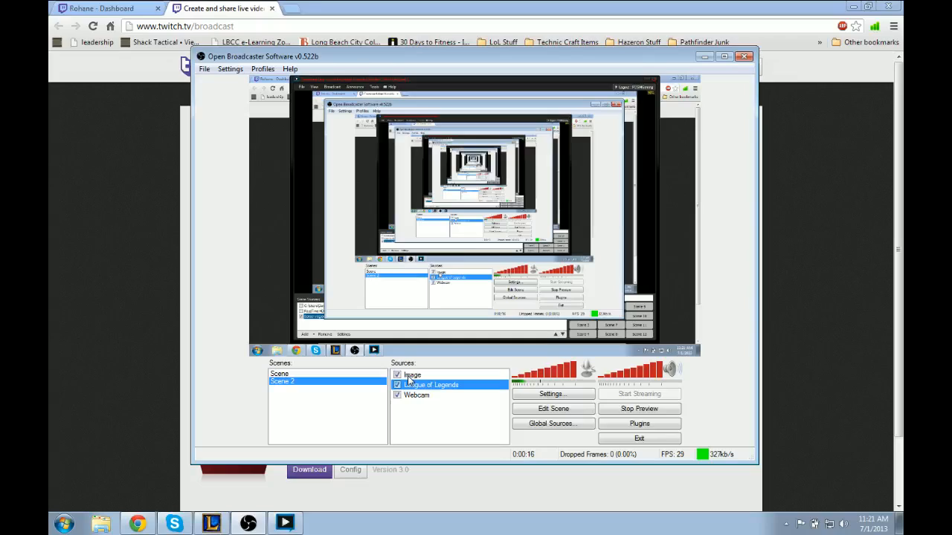
mouse_move(411, 60)
left_mouse_down()
mouse_move(383, 140)
mouse_move(400, 371)
mouse_move(417, 184)
mouse_move(414, 37)
mouse_move(408, 63)
left_mouse_up()
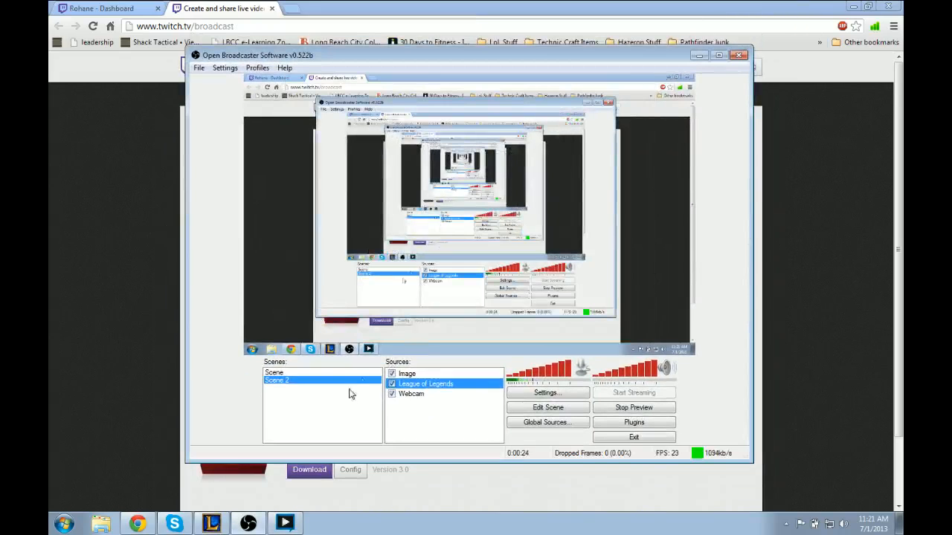
Step: Compare the previews and source orders of Scene and Scene 2, and return to Scene 2
left_click(303, 372)
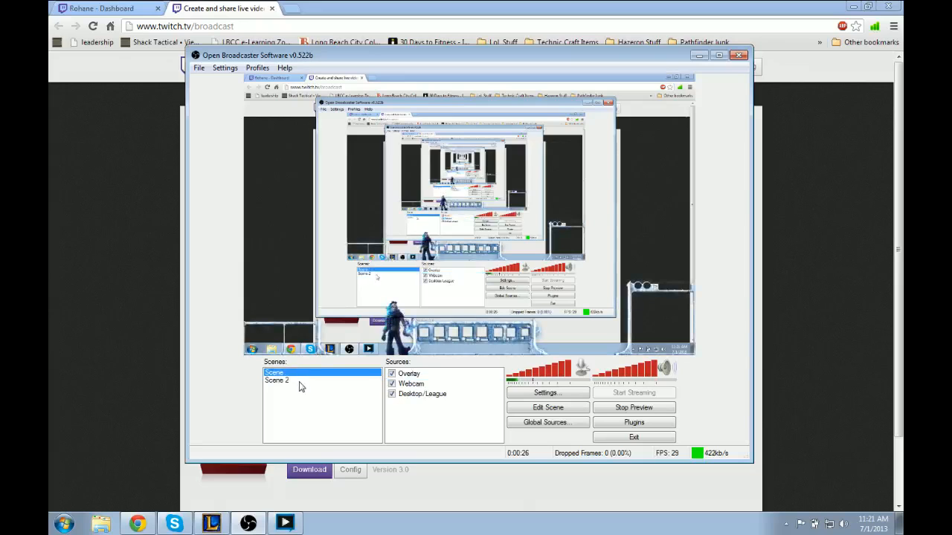
left_click(301, 382)
left_click(297, 373)
left_click(294, 382)
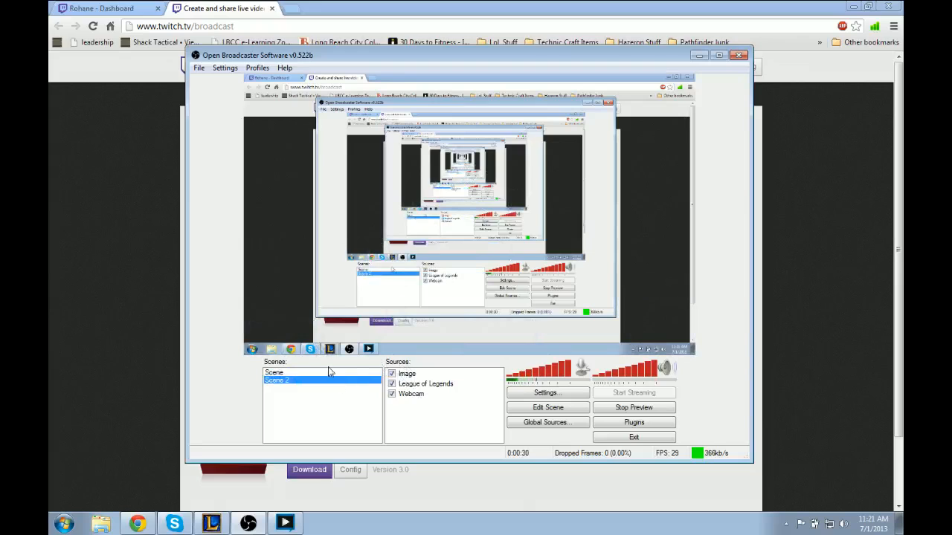
left_click(325, 373)
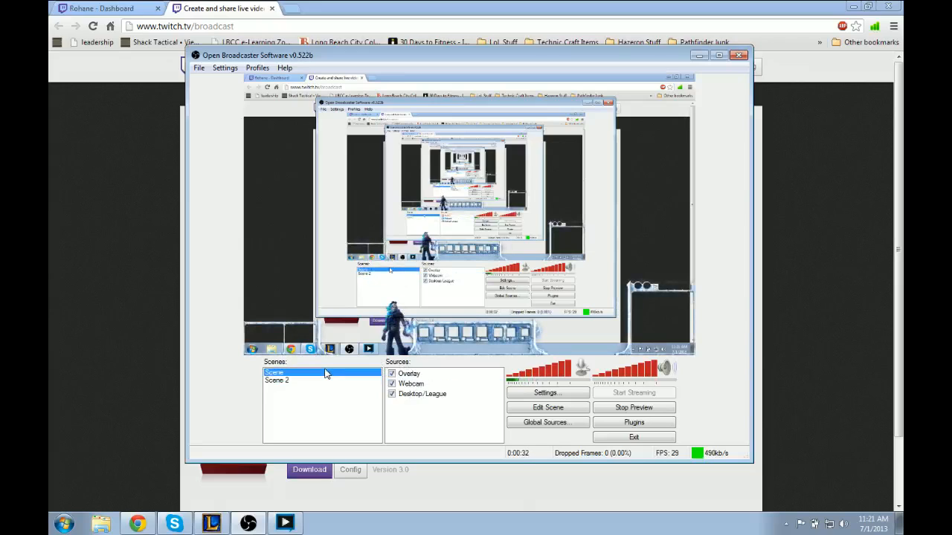
left_click(419, 375)
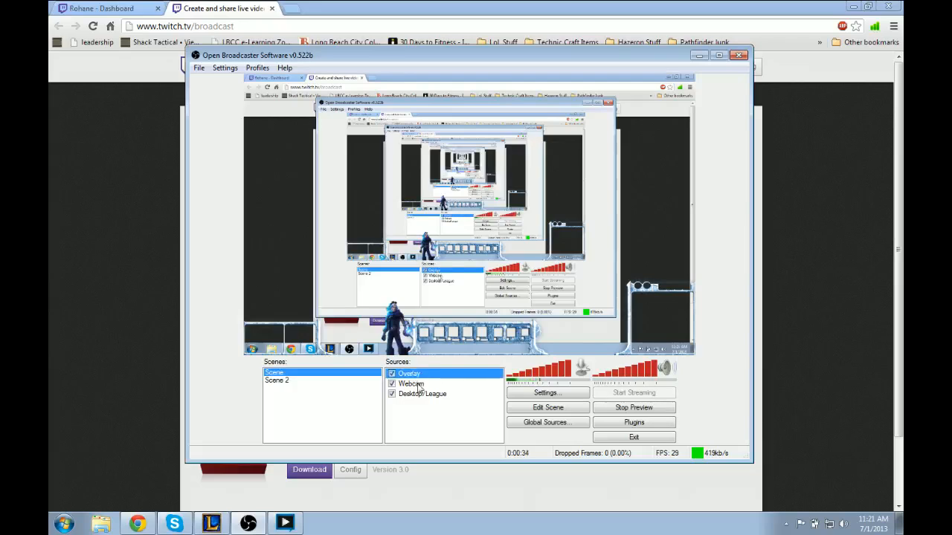
left_click(420, 394)
left_click(321, 380)
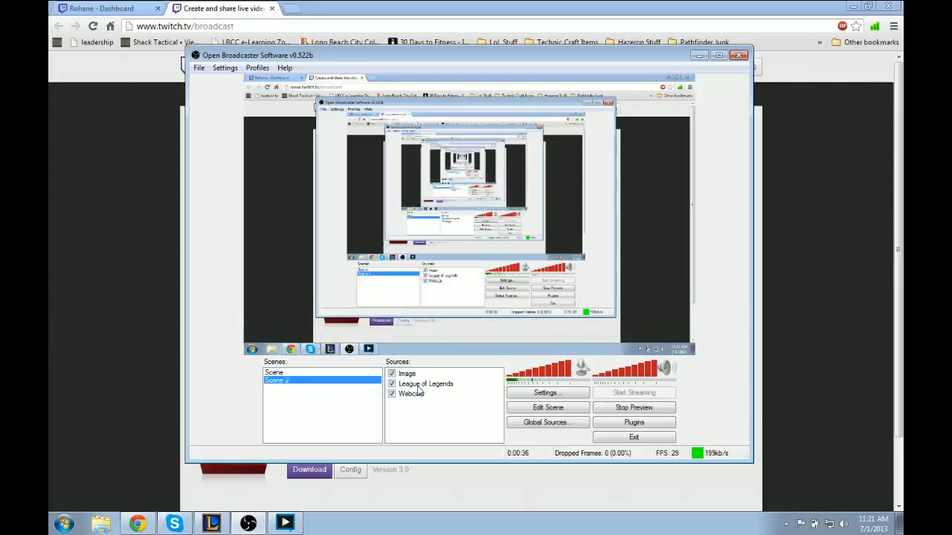
Step: Replace the picture of Scene 2's Image source with the Ezreal Frost UI file
left_click(408, 374)
right_click(425, 375)
left_click(440, 365)
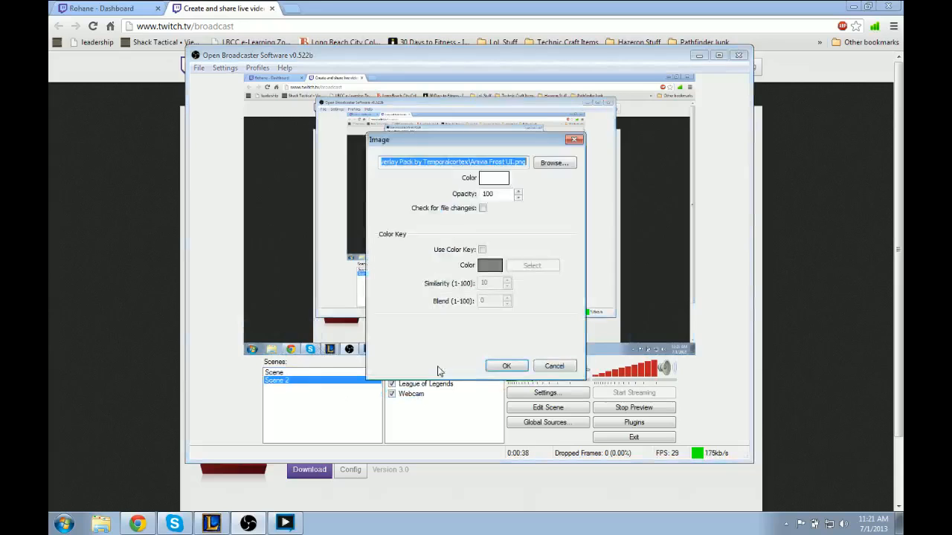
left_click(566, 166)
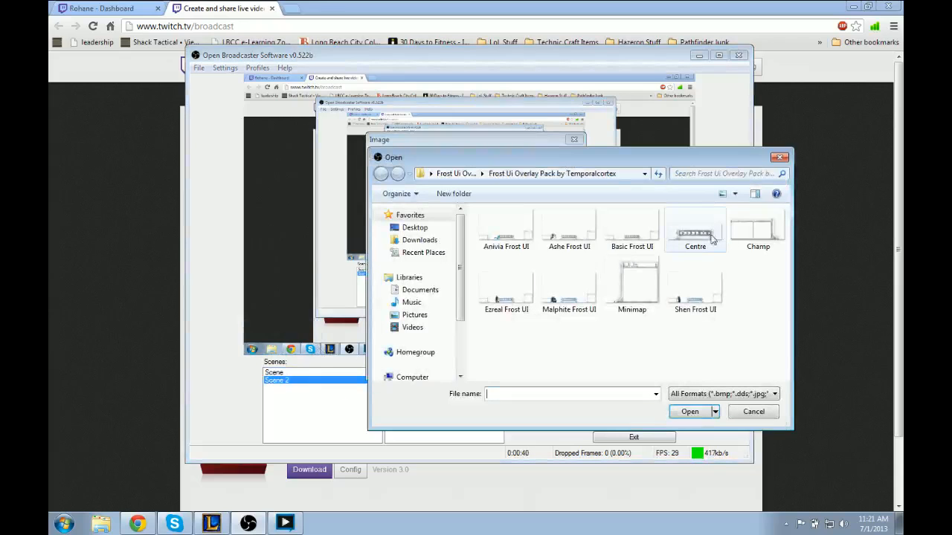
left_click(497, 311)
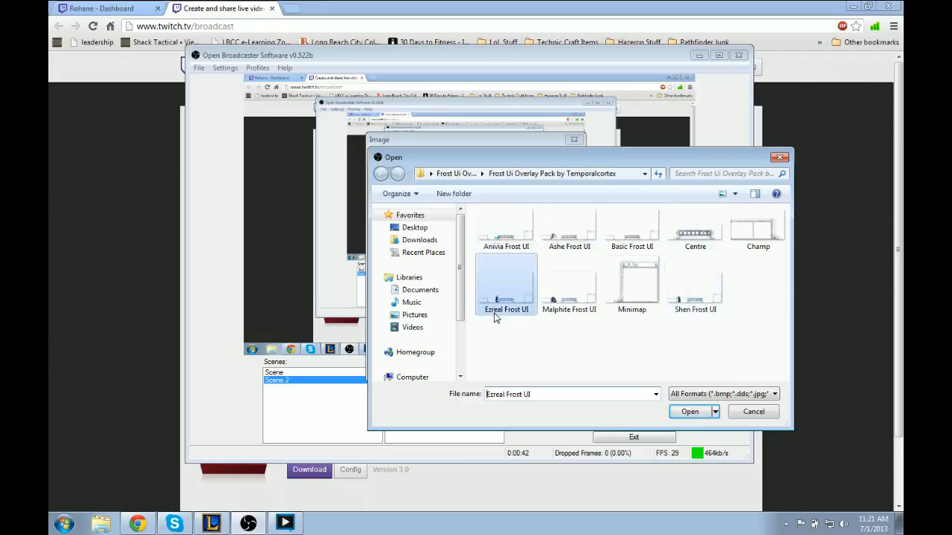
left_click(690, 412)
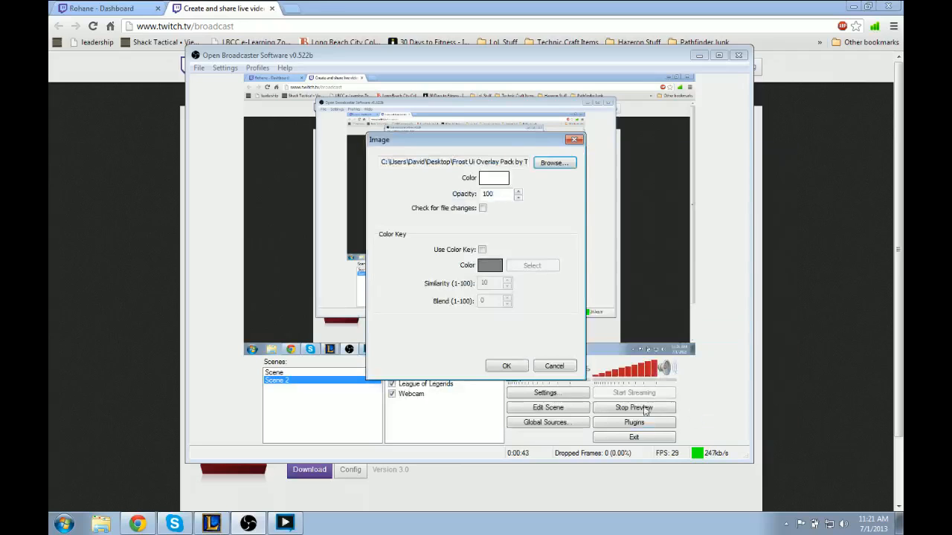
left_click(504, 367)
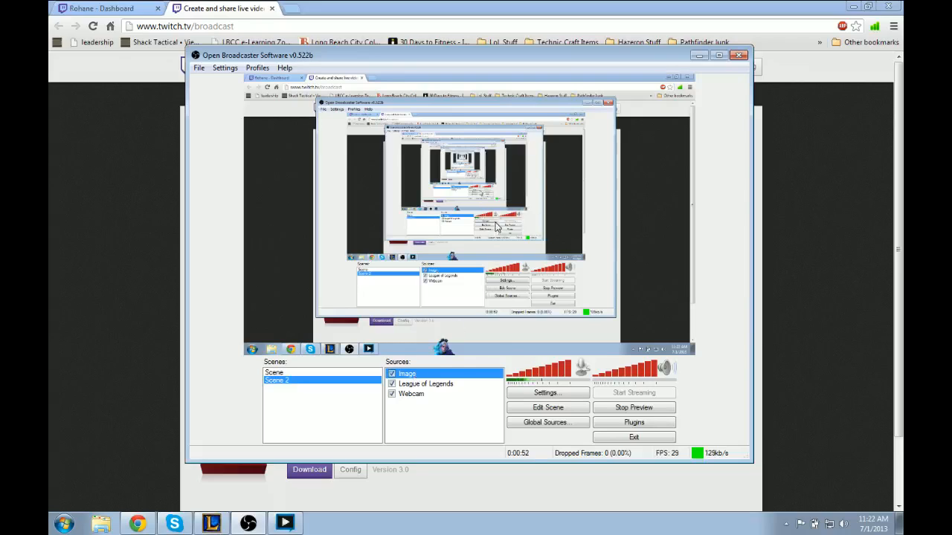
Step: Hide the League of Legends and Webcam sources in Scene 2, and fit the Image source to the screen
left_click(392, 384)
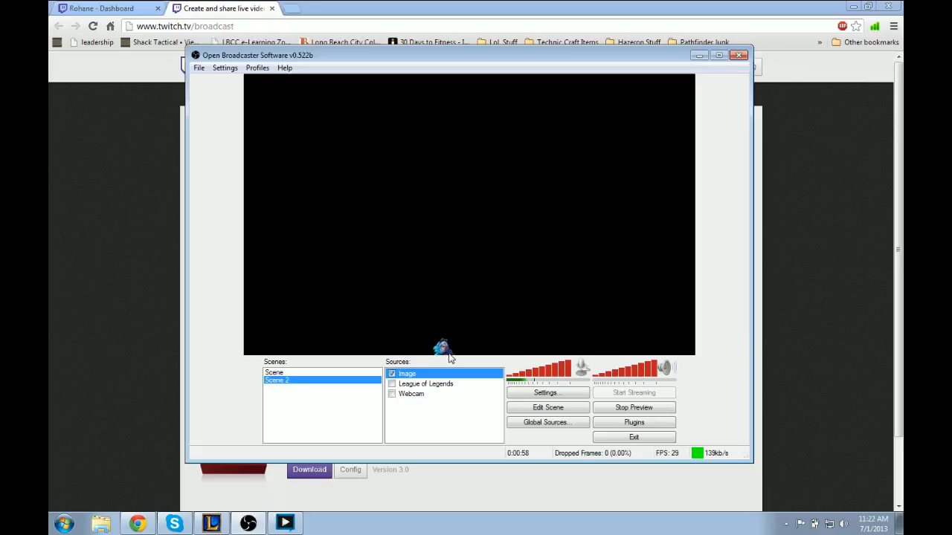
right_click(404, 374)
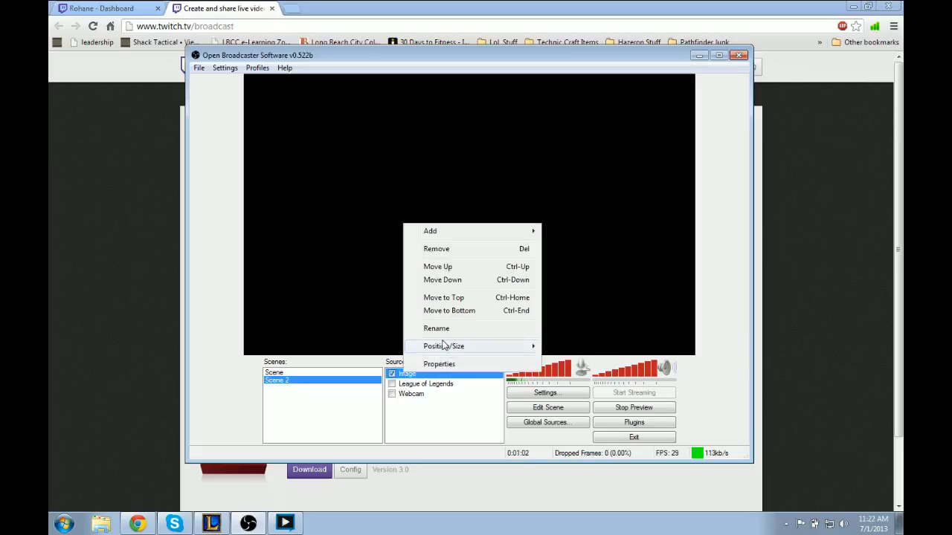
mouse_move(444, 346)
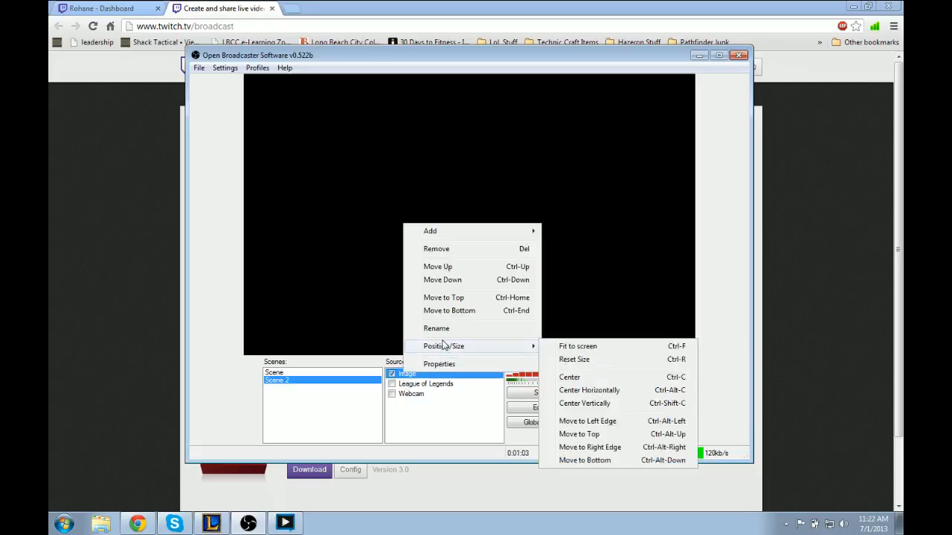
left_click(603, 349)
Step: Change the picture of Scene 2's Image source to the Anivia Frost UI file
right_click(403, 376)
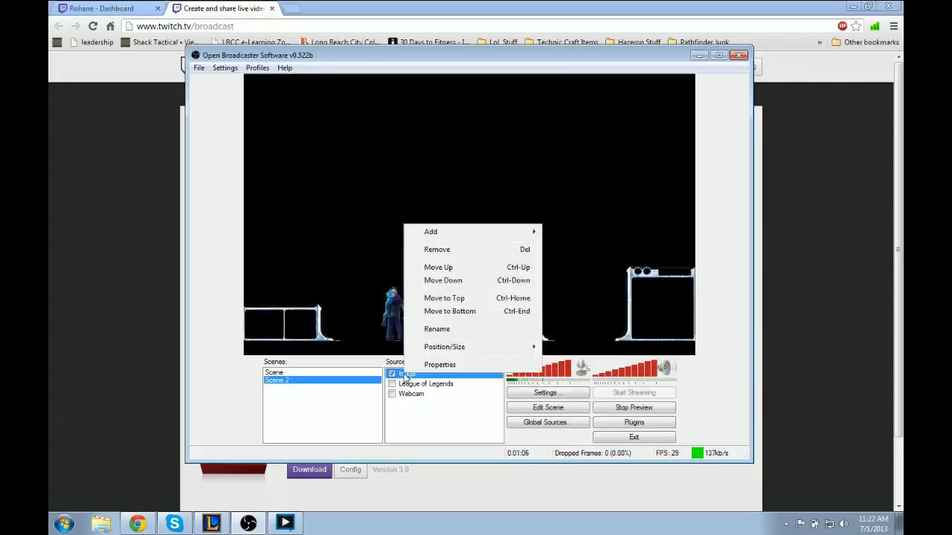
left_click(450, 366)
left_click(554, 164)
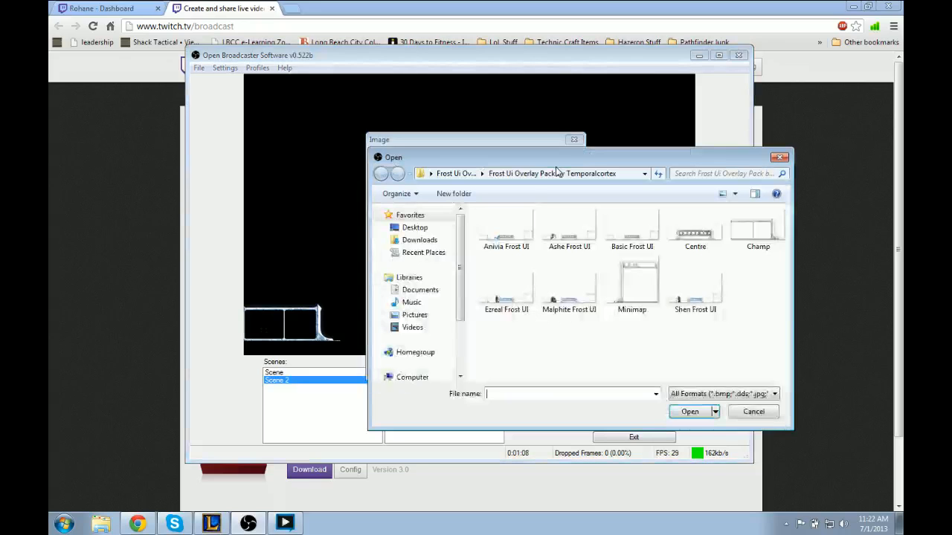
left_click(505, 229)
left_click(701, 420)
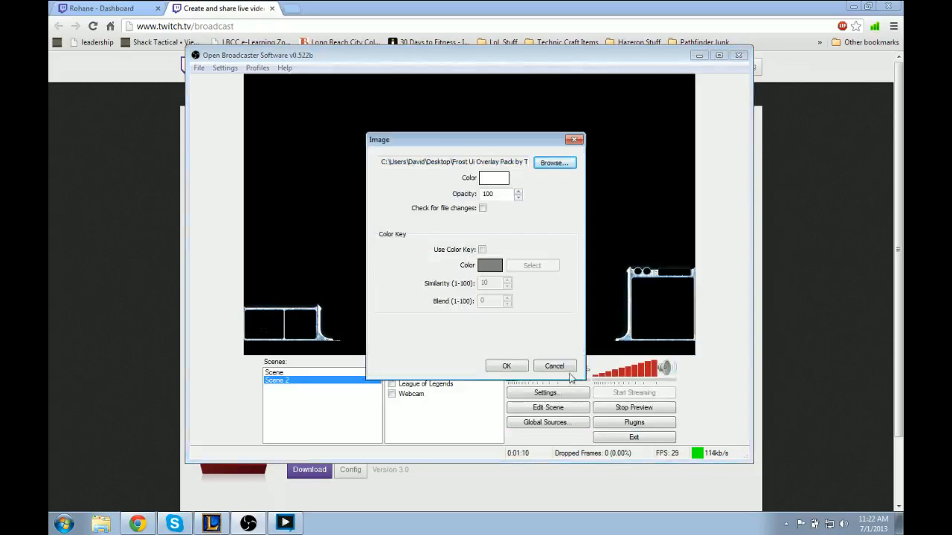
left_click(490, 366)
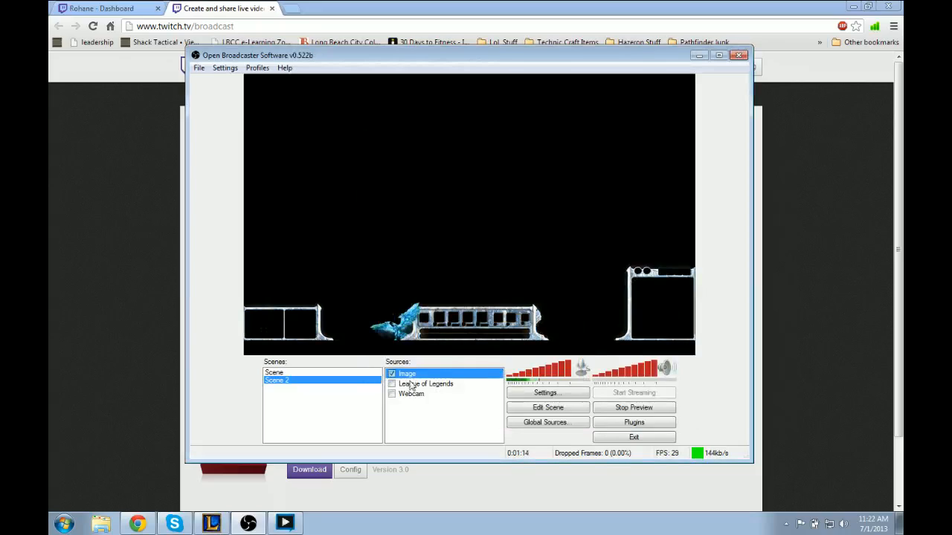
right_click(399, 328)
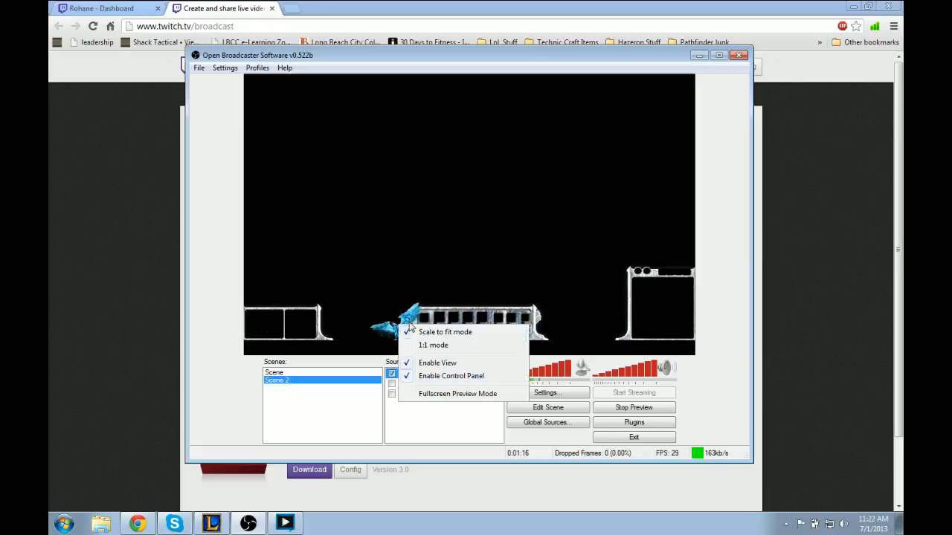
left_click(471, 284)
right_click(409, 374)
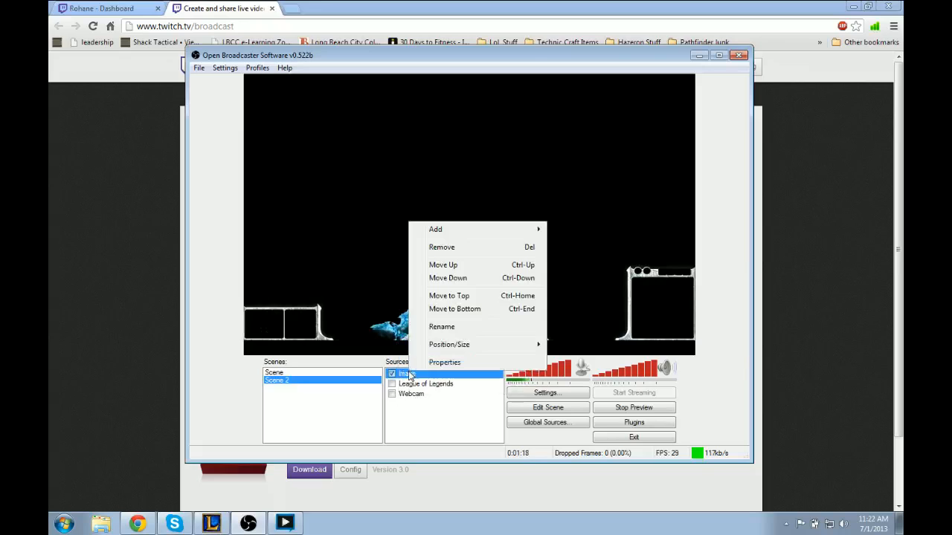
left_click(436, 362)
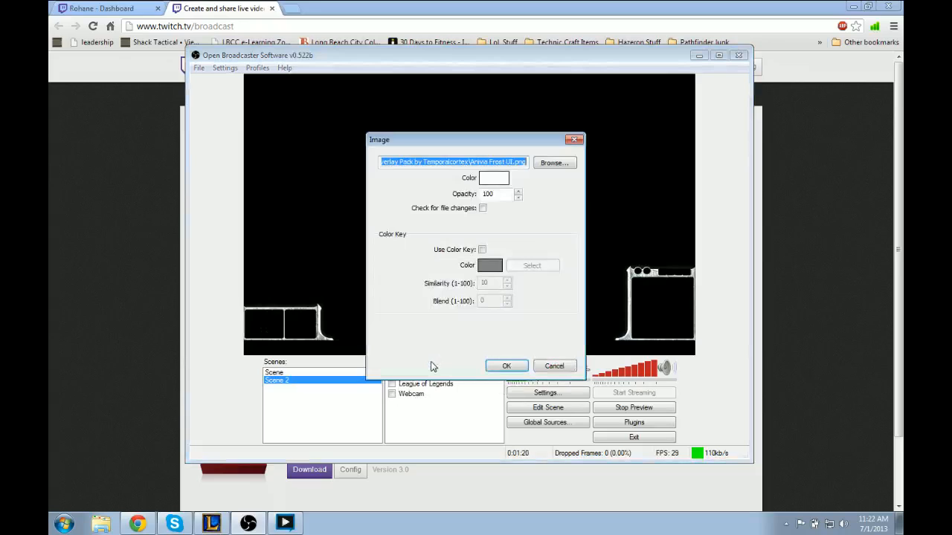
left_click(555, 367)
right_click(396, 384)
left_click(334, 392)
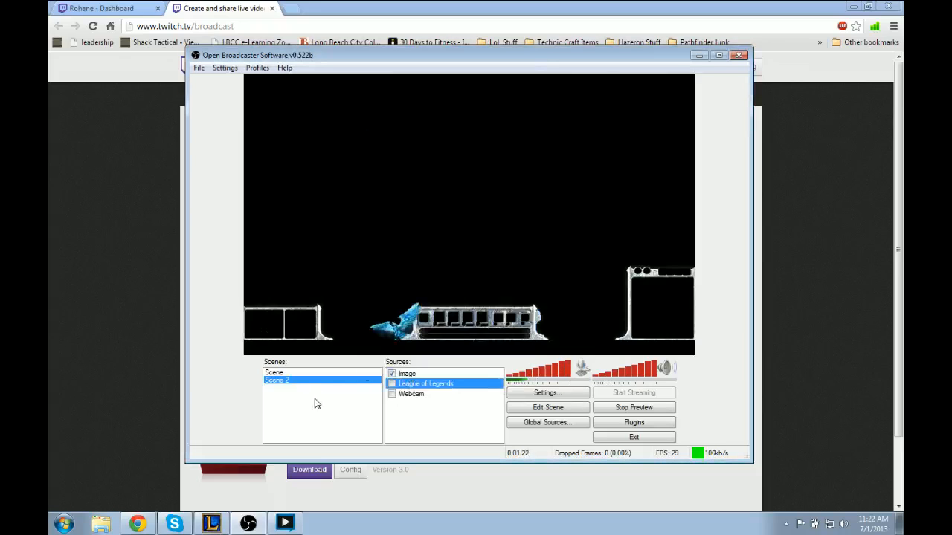
Step: Move the Image source to the bottom of Scene 2's source order, and return it to the top
left_click(417, 374)
right_click(417, 375)
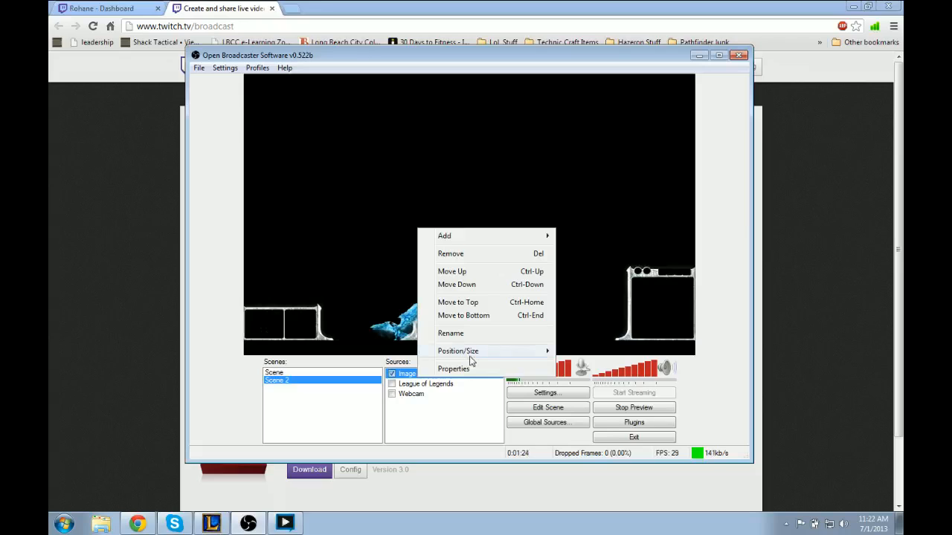
mouse_move(470, 358)
left_click(497, 316)
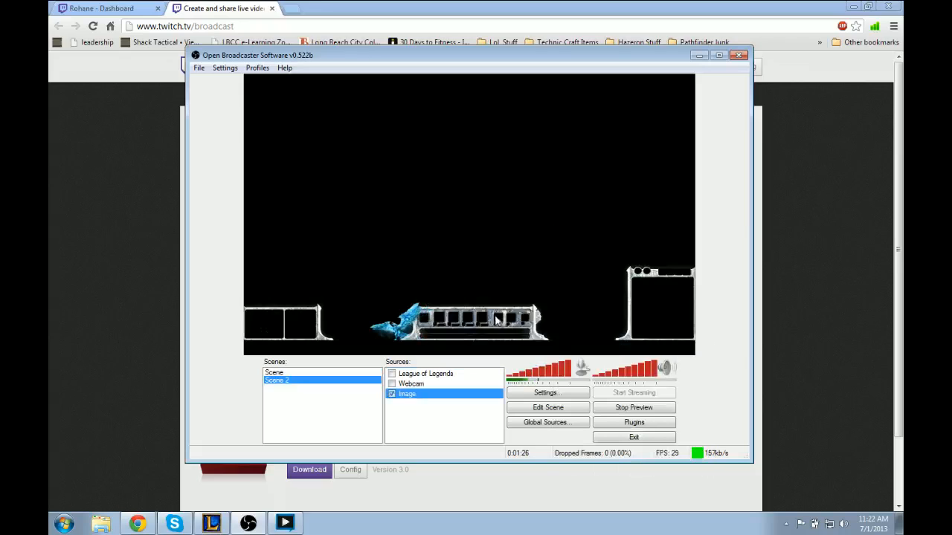
right_click(419, 400)
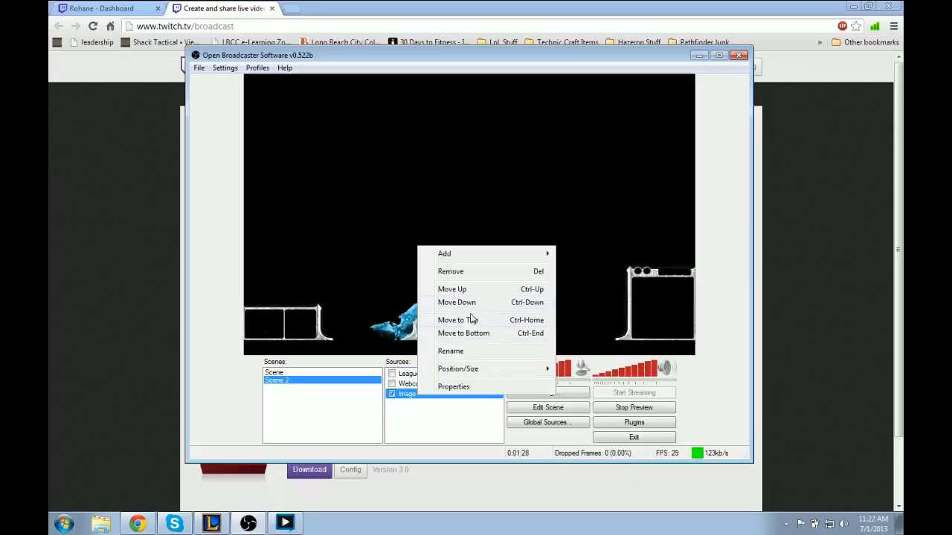
left_click(470, 320)
Step: Center the Image source in Scene 2, and use scene editing to move the overlay down against the frame's bottom edge
right_click(422, 371)
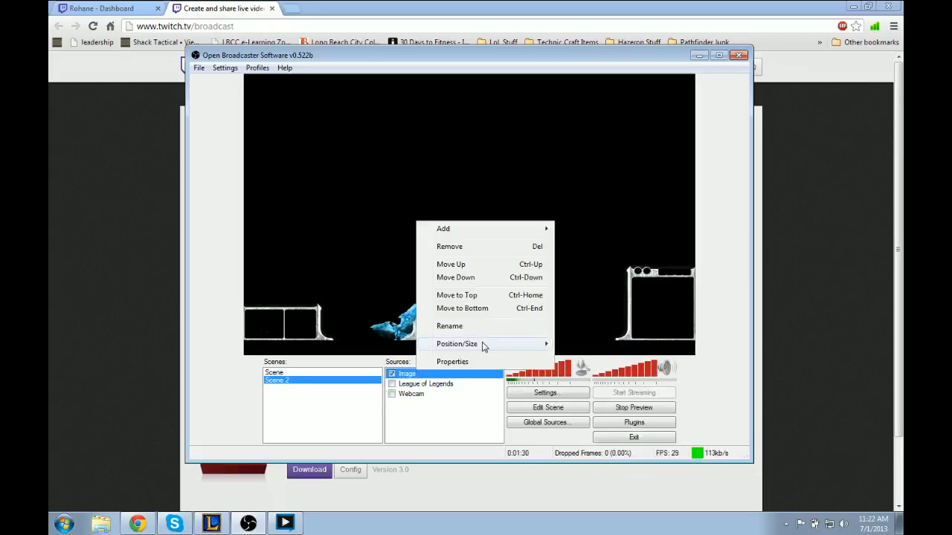
mouse_move(483, 347)
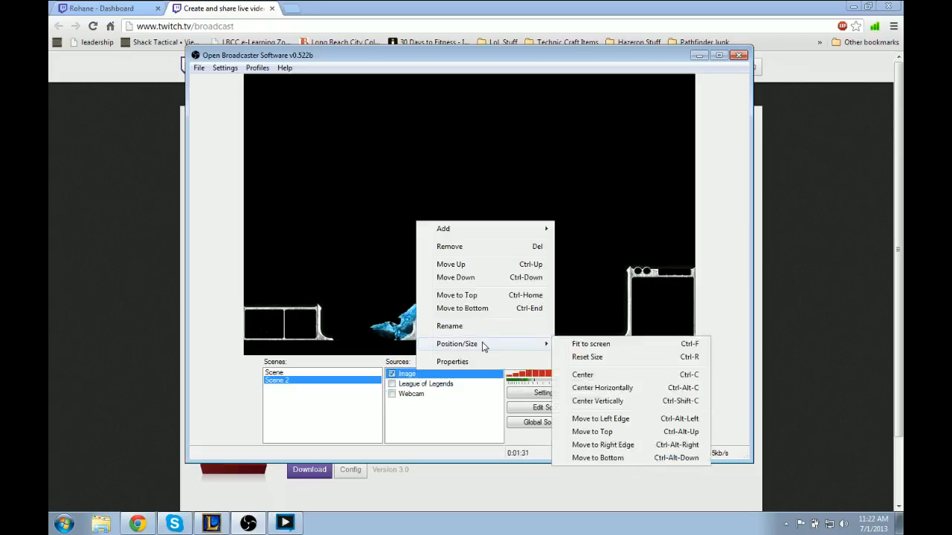
left_click(608, 375)
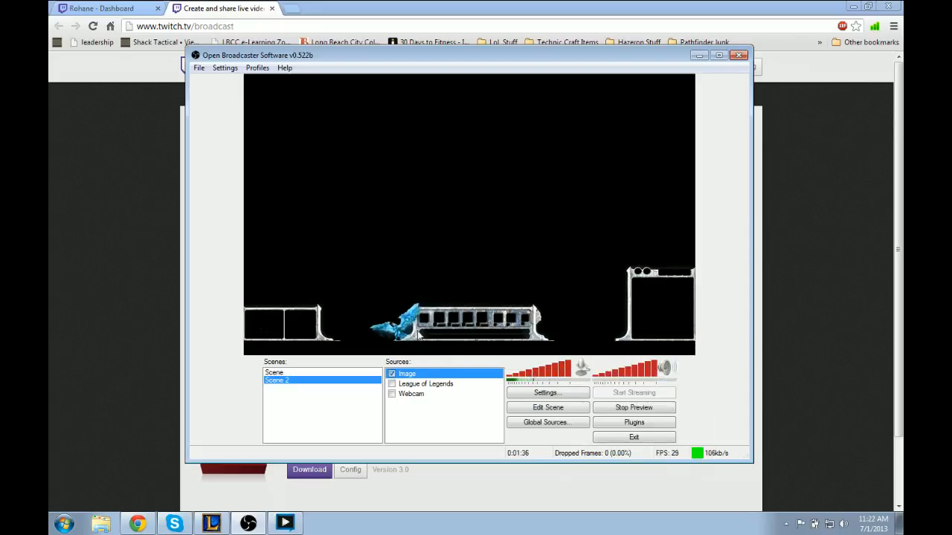
left_click(548, 409)
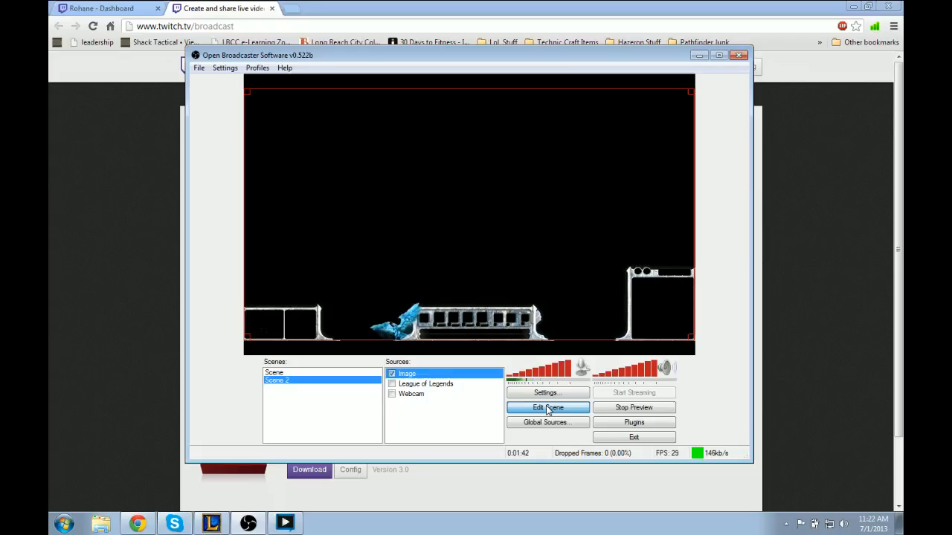
left_click_drag(413, 334, 411, 347)
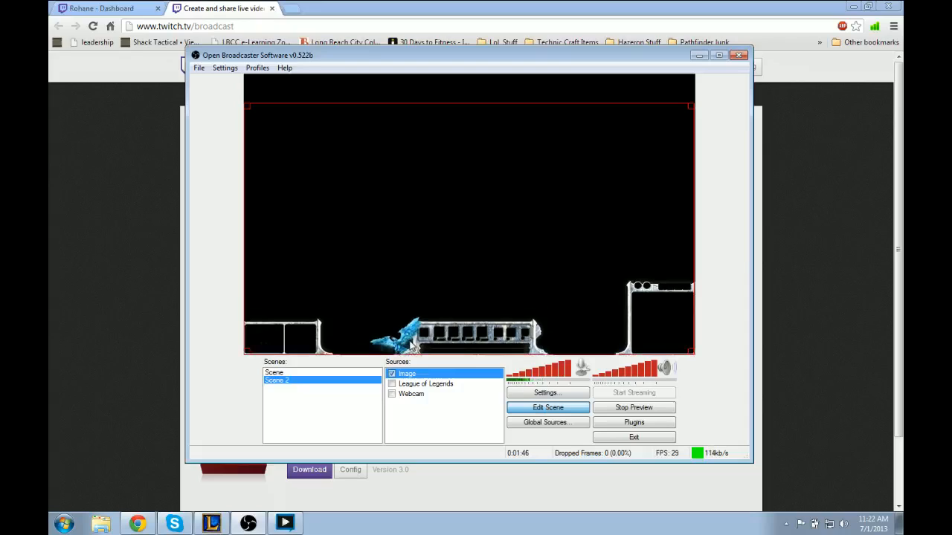
left_click(422, 422)
Step: Show the Webcam source in Scene 2 and shrink it proportionally to a small rectangle above the overlay
left_click(409, 396)
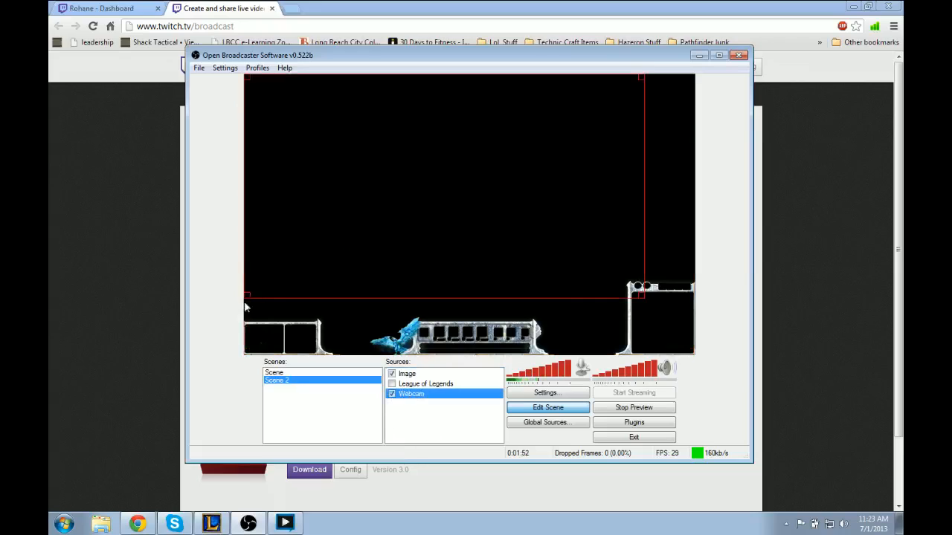
left_click_drag(248, 295, 639, 149)
left_click_drag(593, 120, 578, 273)
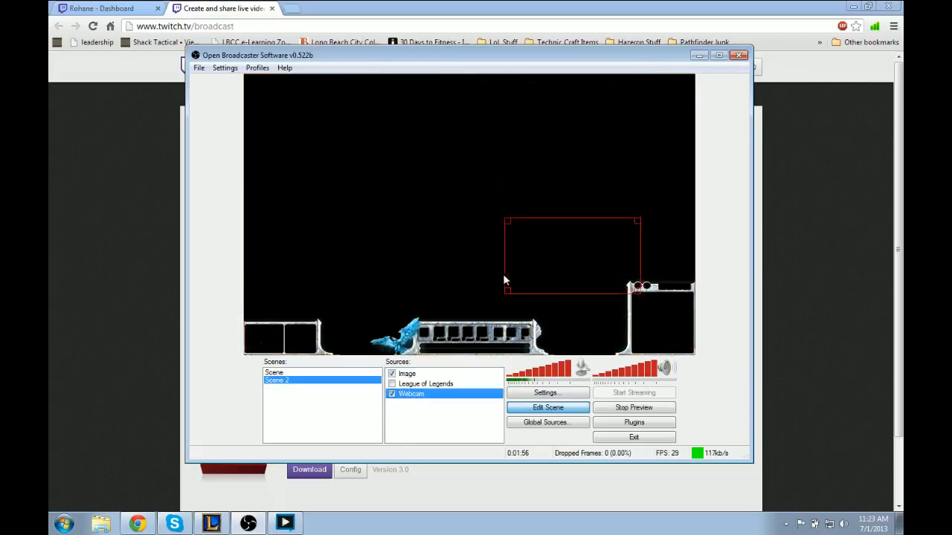
left_click_drag(505, 290, 550, 270)
left_click(548, 272)
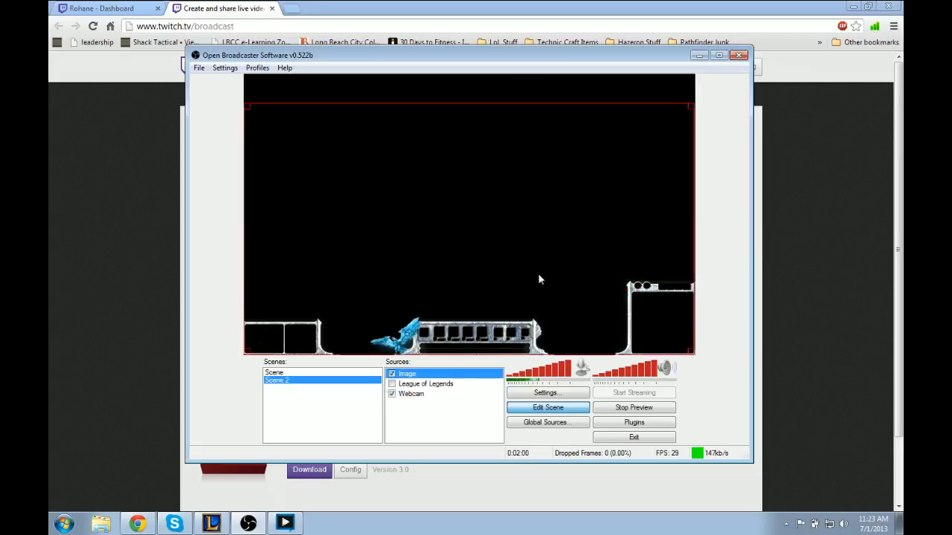
Step: Place the Webcam source directly above the overlay's minimap frame at the right edge, and shrink it to that frame's width
left_click(409, 396)
left_click_drag(577, 254, 571, 336)
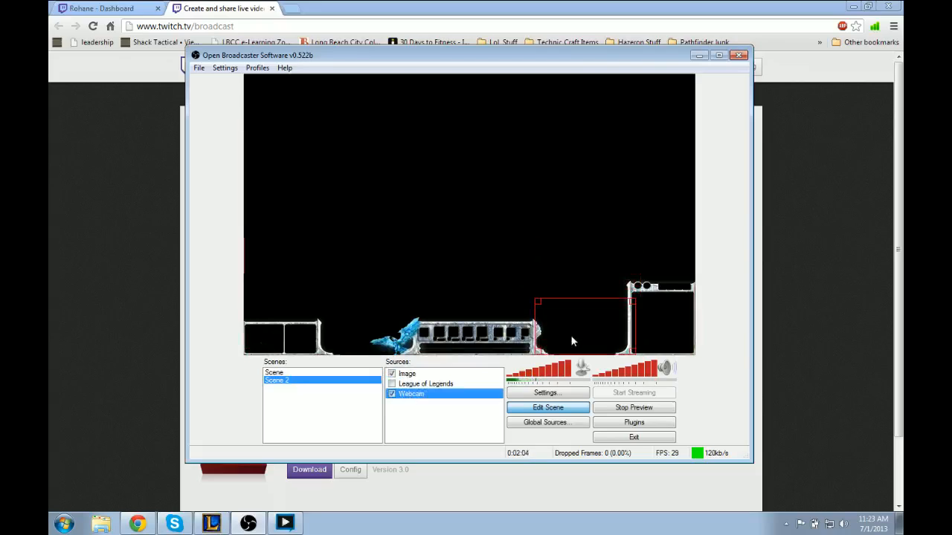
mouse_move(537, 301)
left_mouse_down()
mouse_move(565, 313)
mouse_move(538, 302)
left_mouse_up()
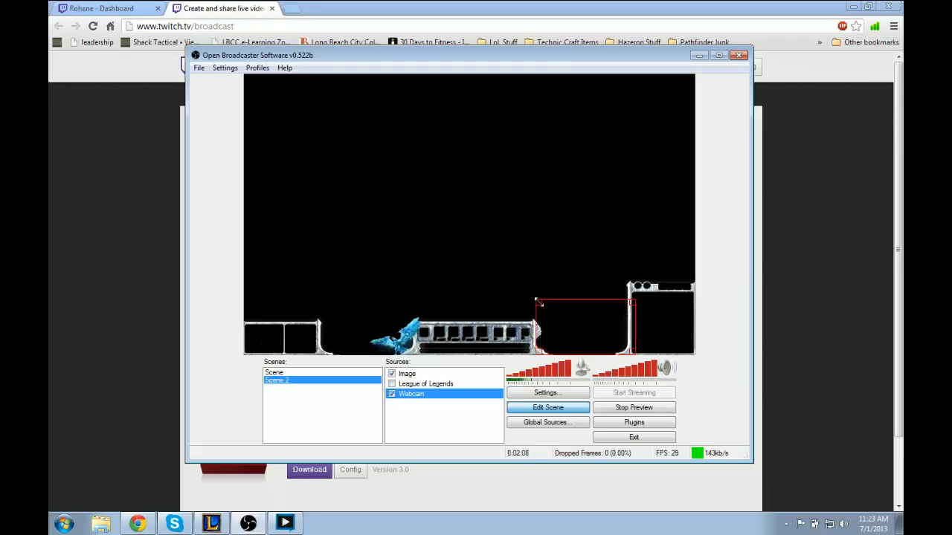
left_click_drag(584, 333, 645, 261)
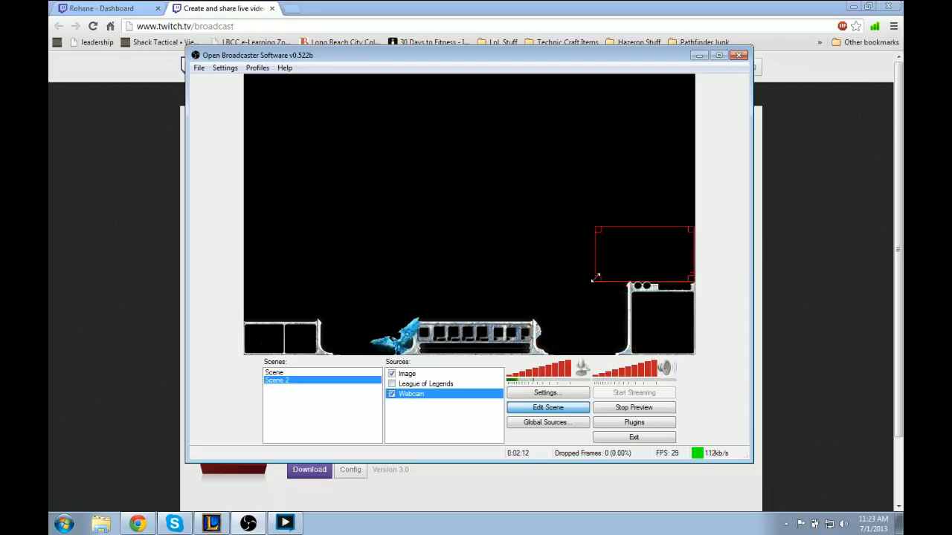
left_click_drag(600, 277, 626, 282)
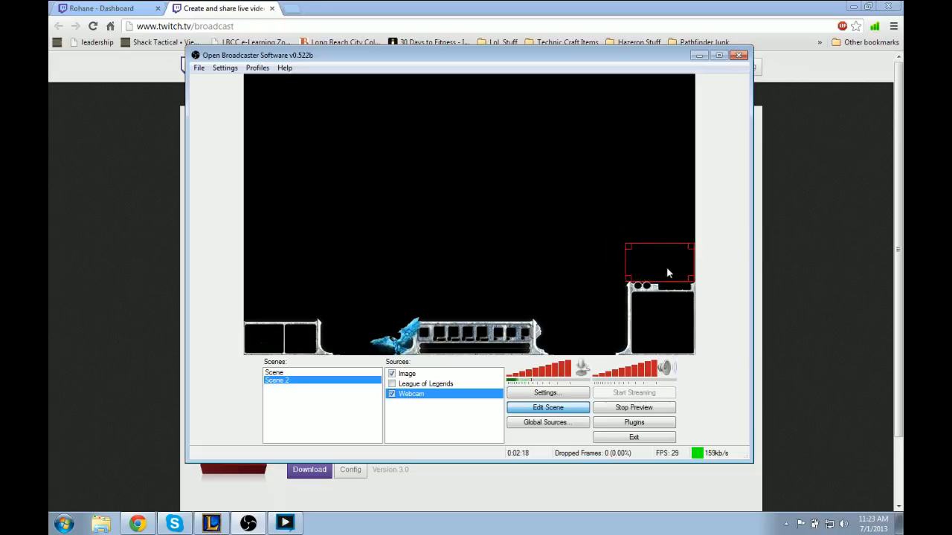
Step: Show the League of Legends source in Scene 2, and check the outline of each source in the preview
left_click(392, 384)
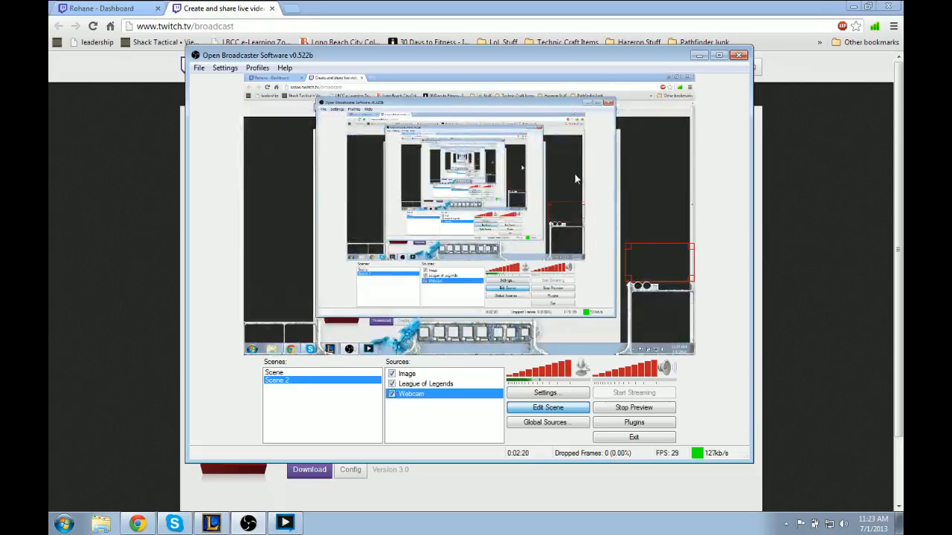
left_click(392, 162)
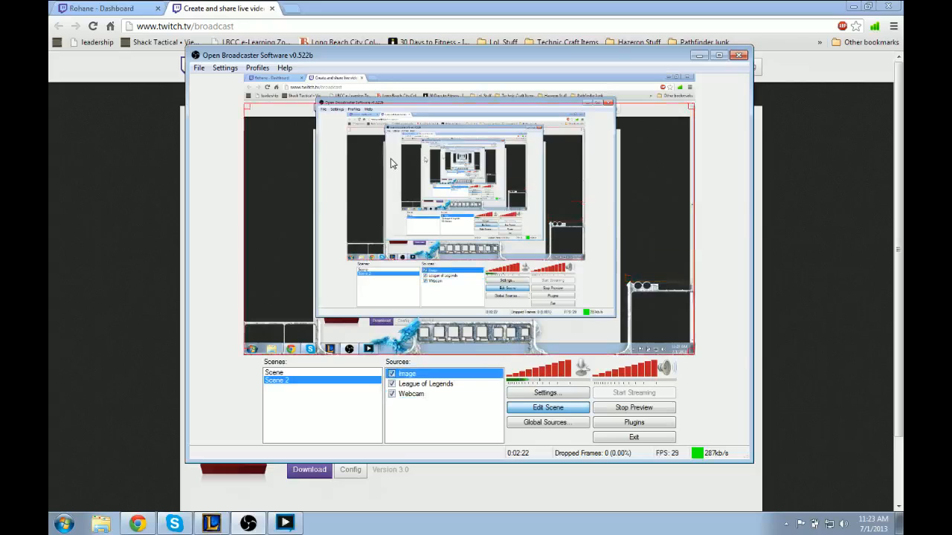
left_click(408, 93)
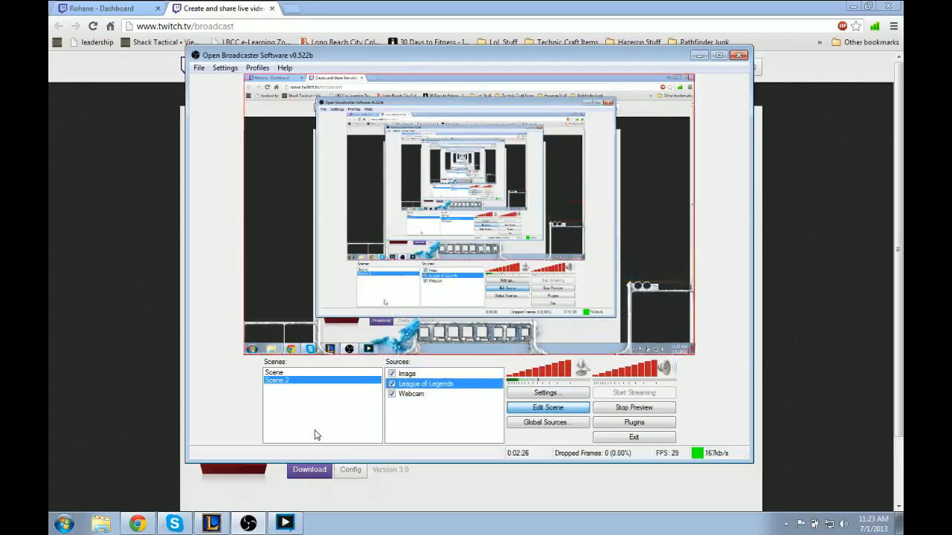
left_click(426, 395)
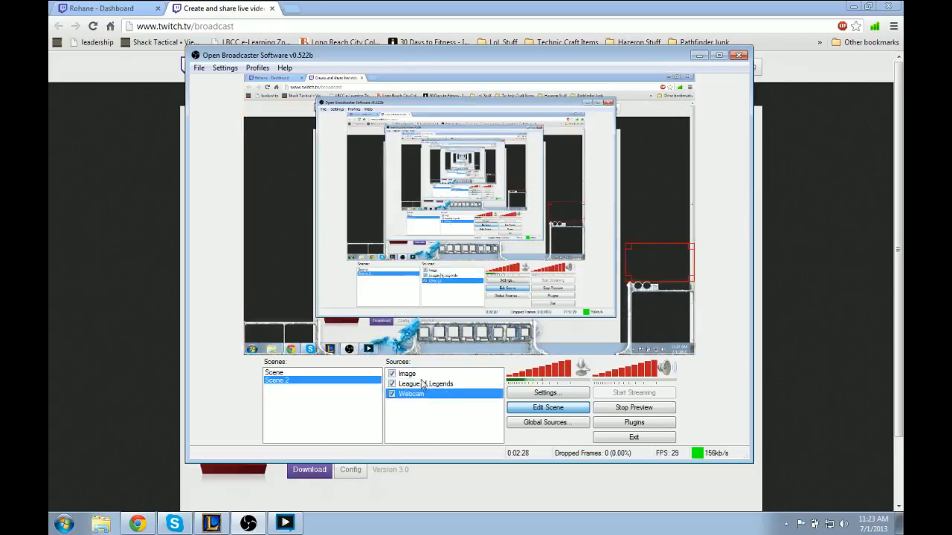
left_click(421, 377)
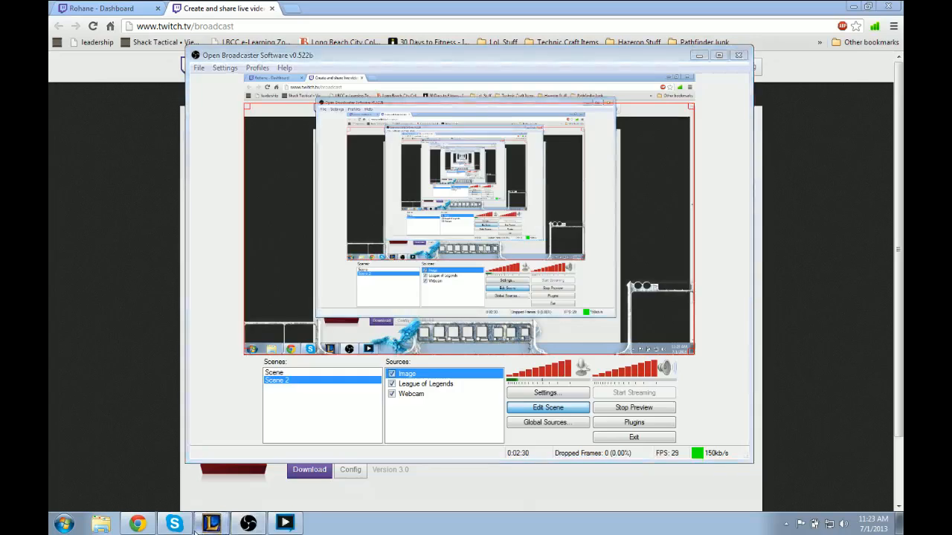
Step: Switch to the League of Legends client, create a custom Blind Pick game on Summoner's Rift, and start it with unbalanced teams
left_click(197, 528)
left_click(476, 57)
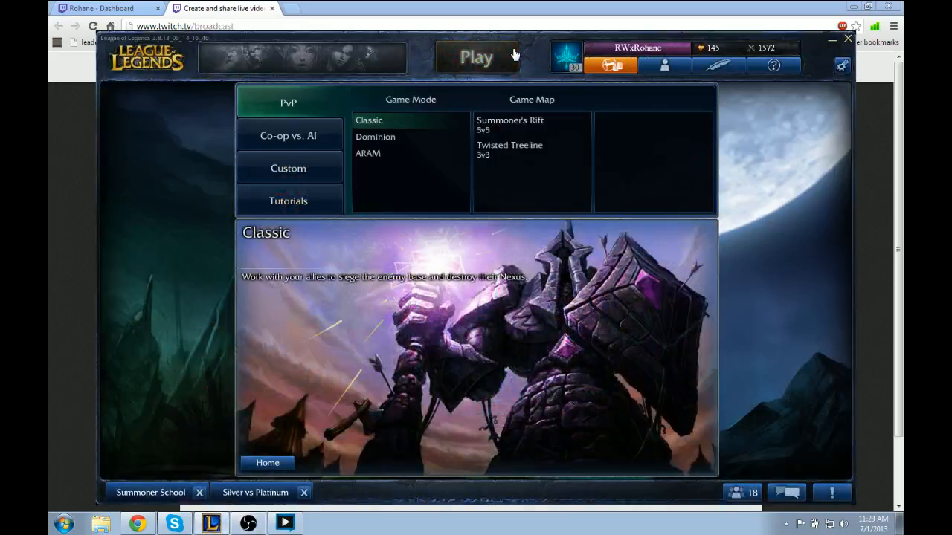
left_click(288, 168)
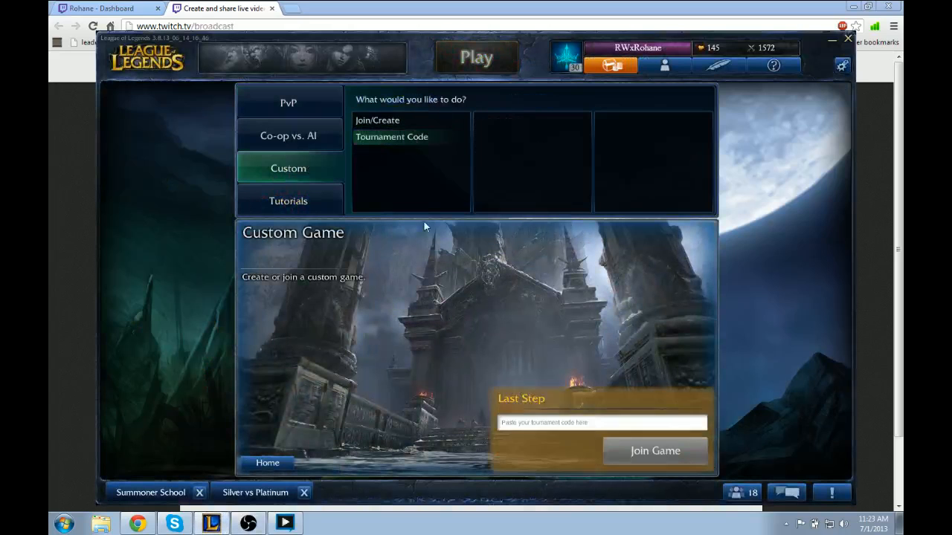
left_click(658, 452)
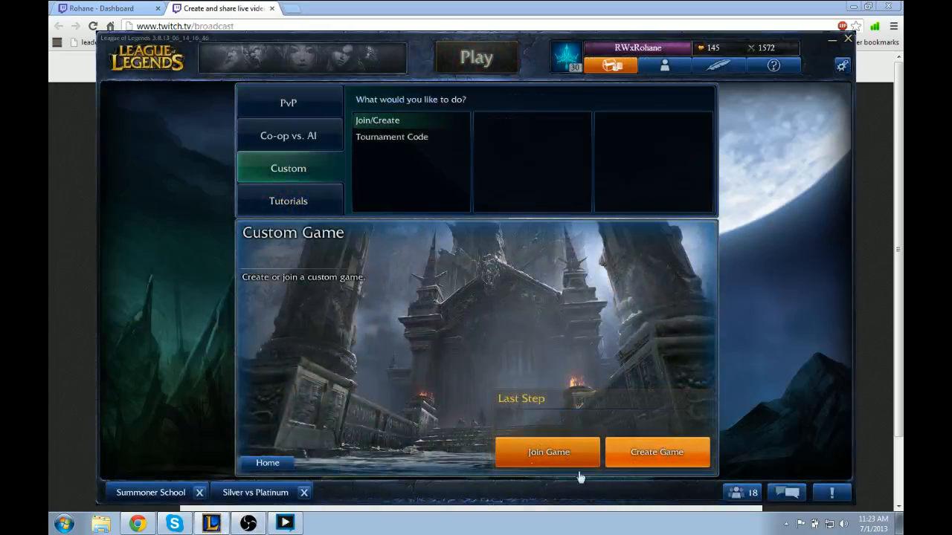
left_click(439, 458)
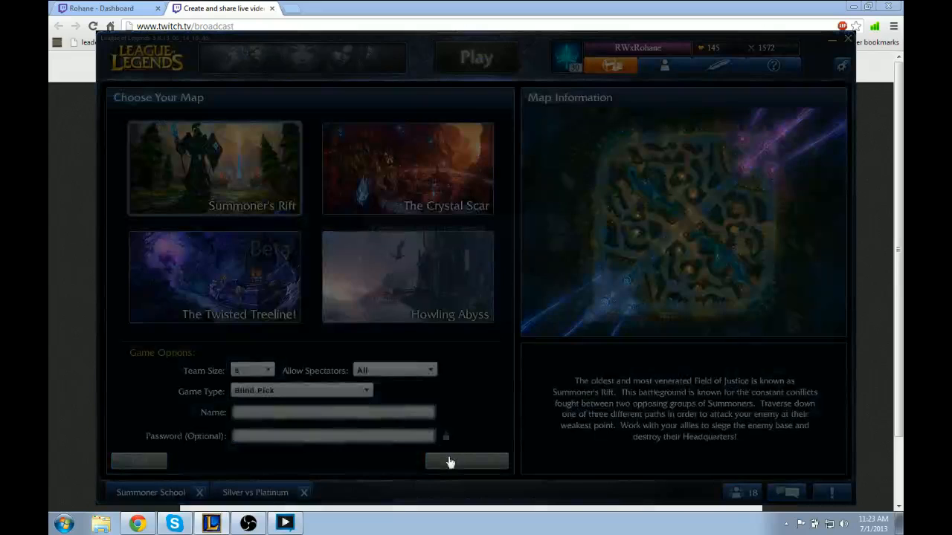
left_click(606, 322)
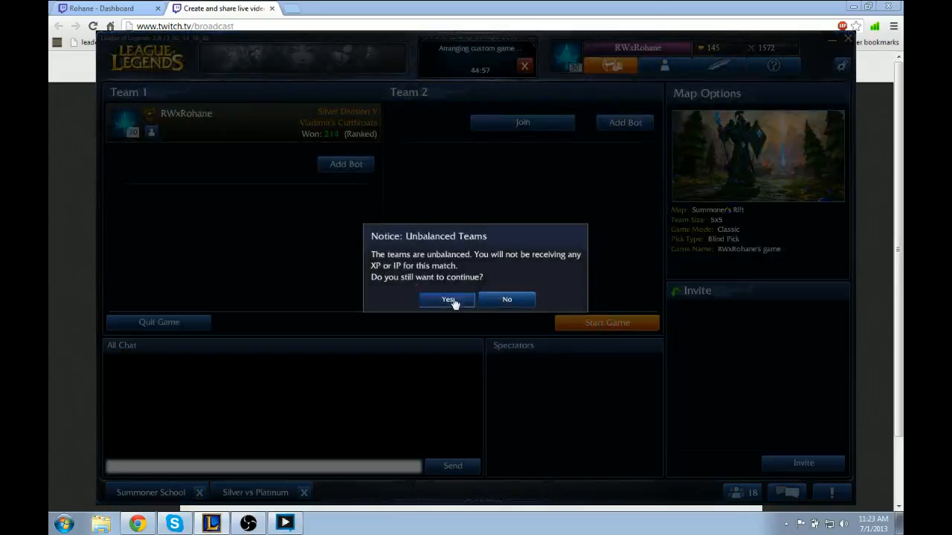
left_click(450, 299)
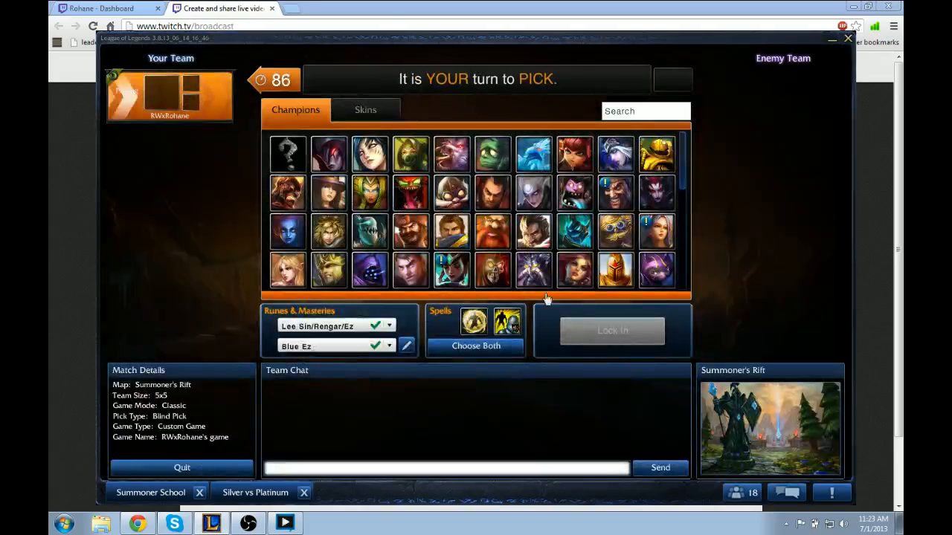
Step: Lock in a random champion for the custom game and bring up the loading match
left_click(451, 232)
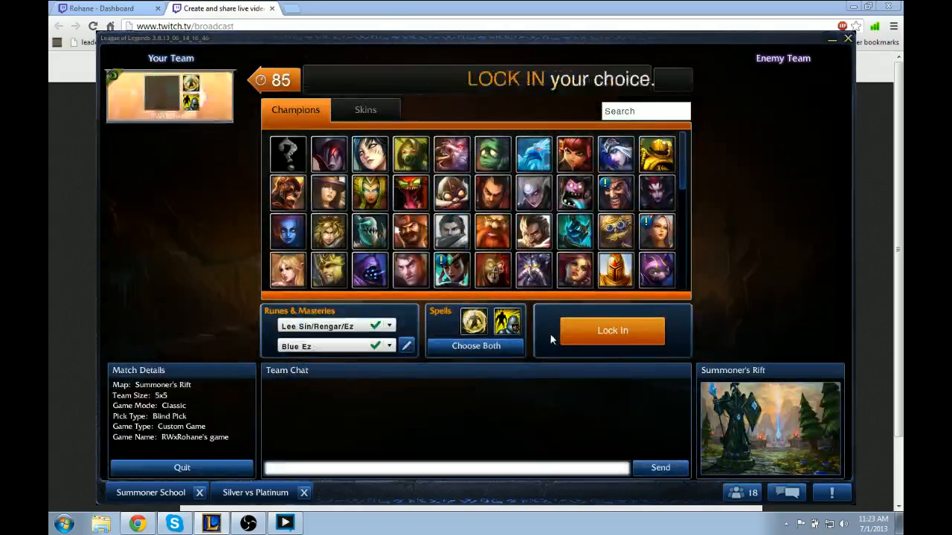
left_click(288, 154)
left_click(614, 333)
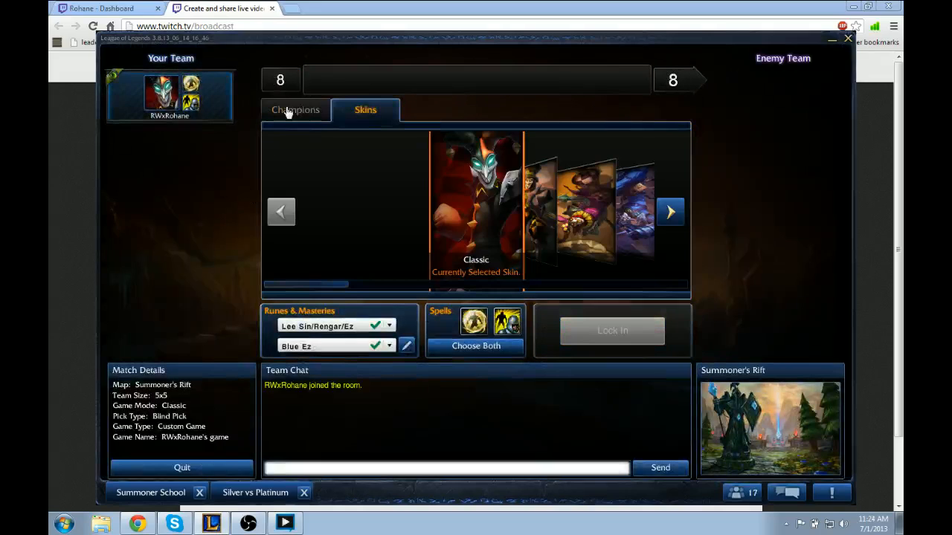
left_click(288, 112)
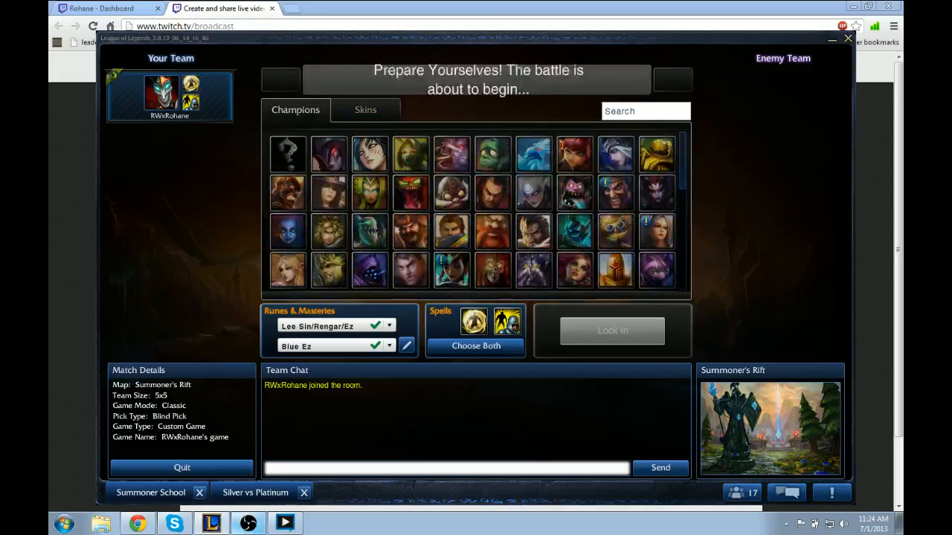
left_click(211, 523)
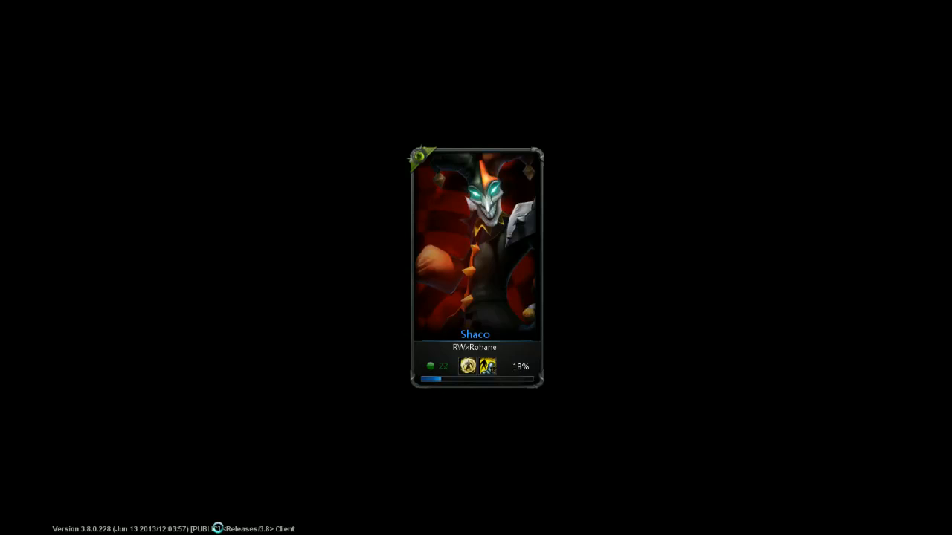
Step: Switch back to Open Broadcaster Software and check the outlines of Scene 2's League of Legends and Webcam sources
key("alt+Tab")
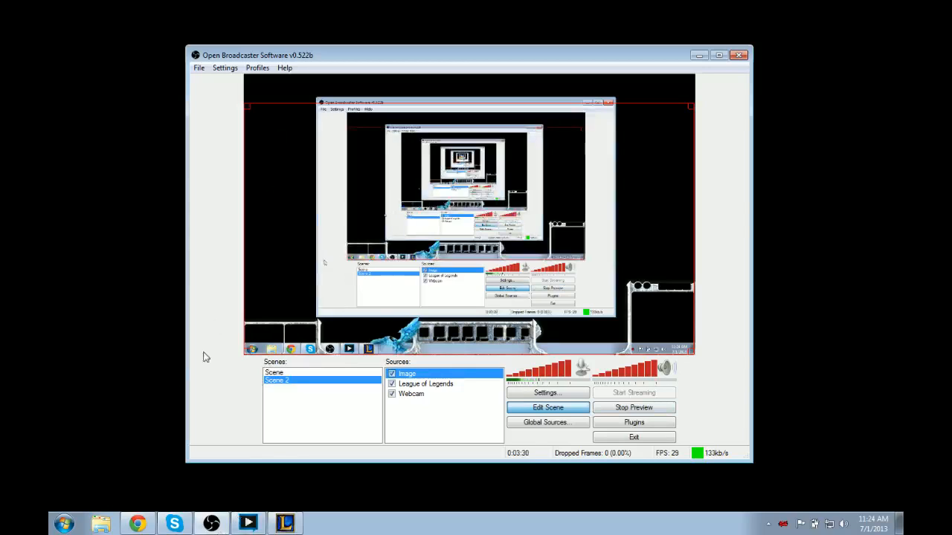
left_click(434, 385)
left_click(424, 399)
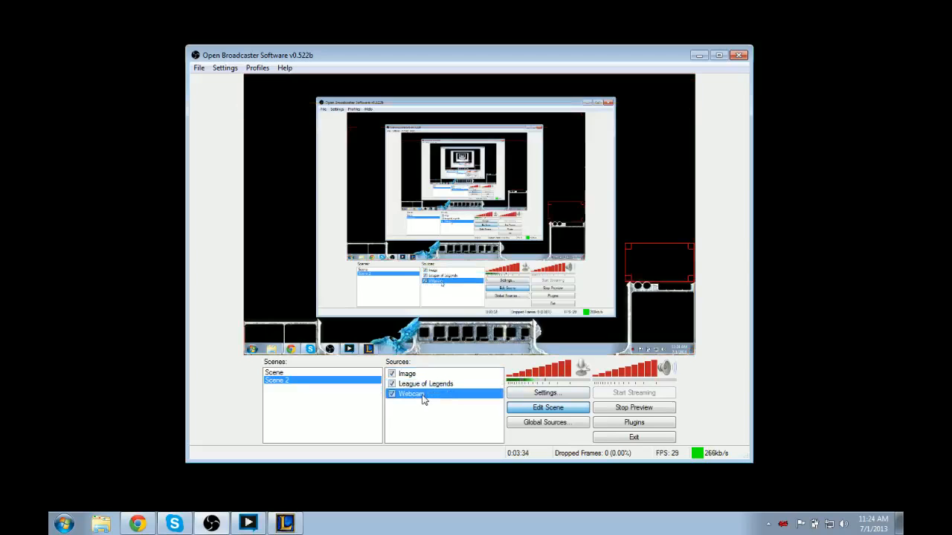
Step: Move Scene 2's Webcam source up above the League of Legends source, and reload the scene by switching to Scene and back
right_click(422, 399)
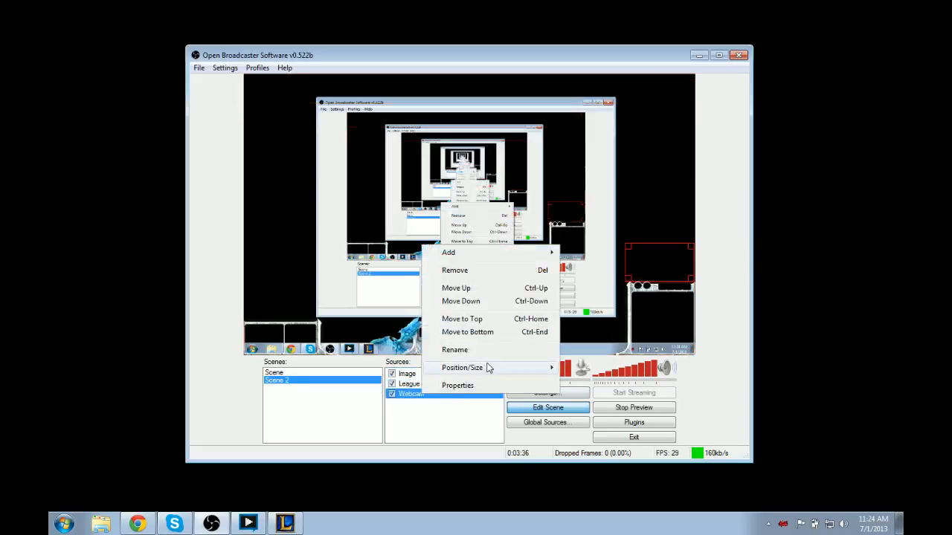
mouse_move(488, 367)
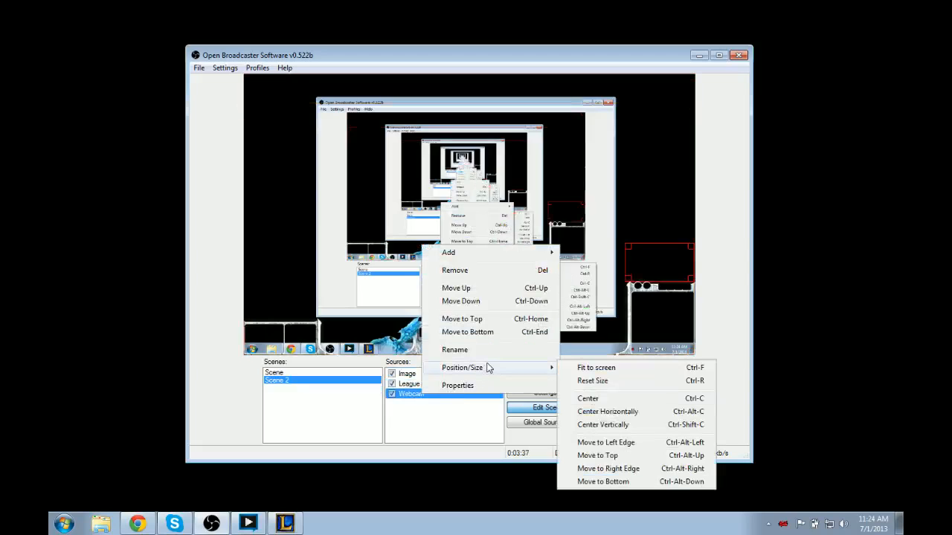
left_click(507, 289)
left_click(303, 372)
left_click(300, 382)
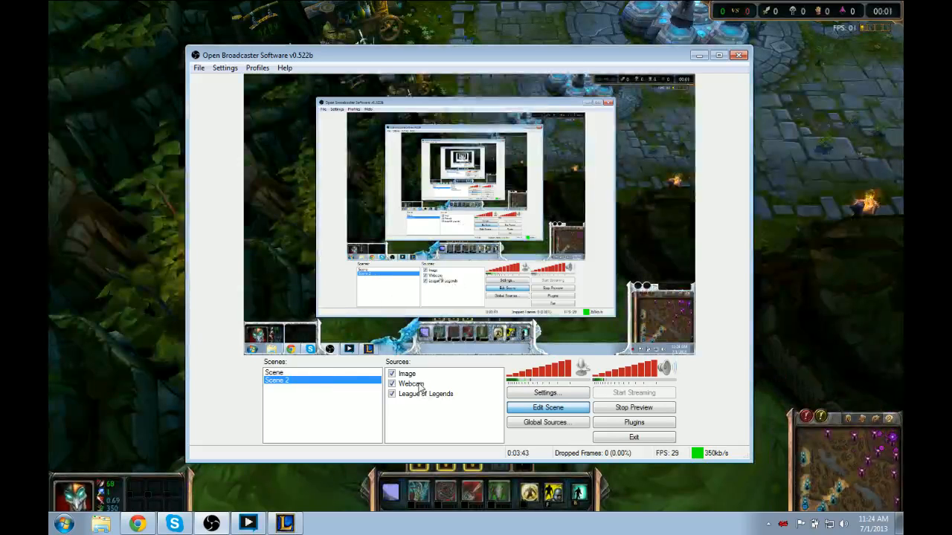
Step: Check the preview outlines of Scene 2's Webcam and League of Legends sources
left_click(420, 384)
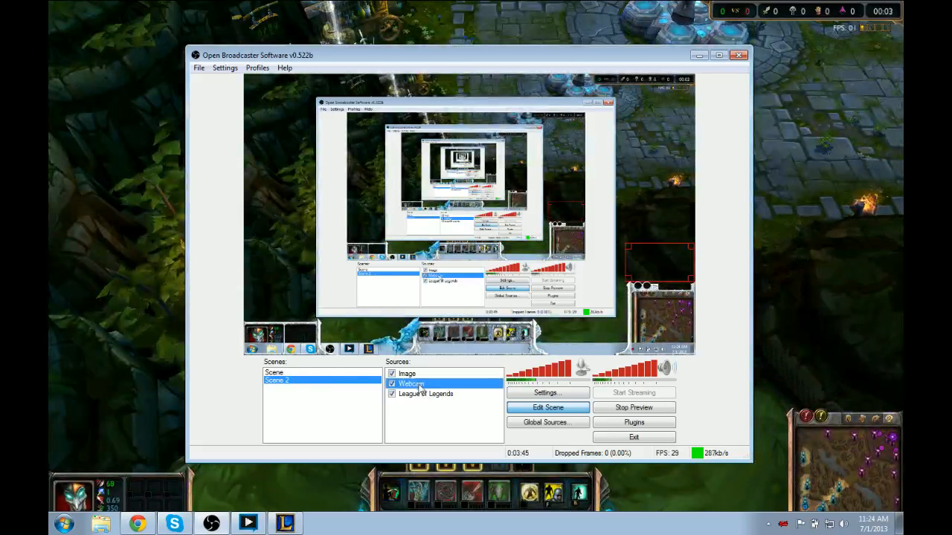
left_click(416, 393)
left_click(420, 383)
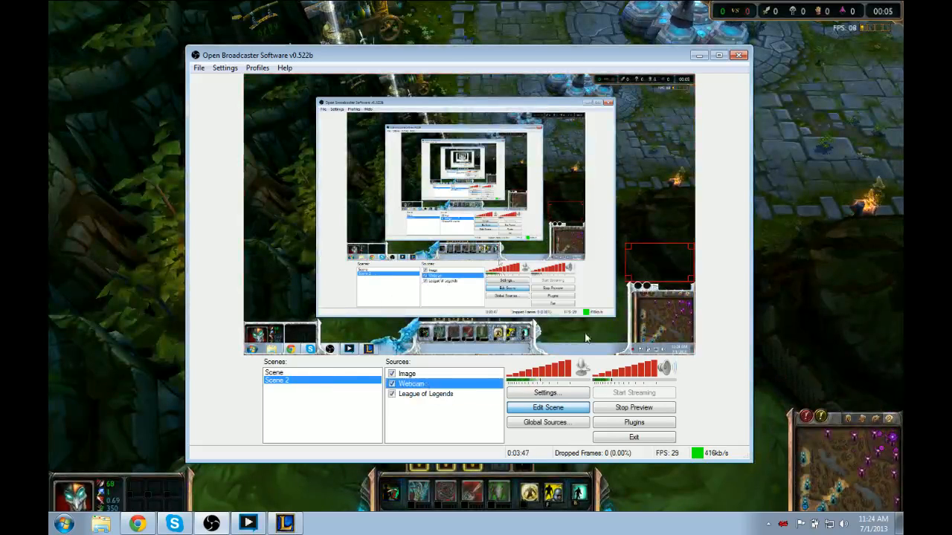
Step: Switch to the League of Legends game and review the HUD and minimap scale settings in its Interface options
key("alt+Tab")
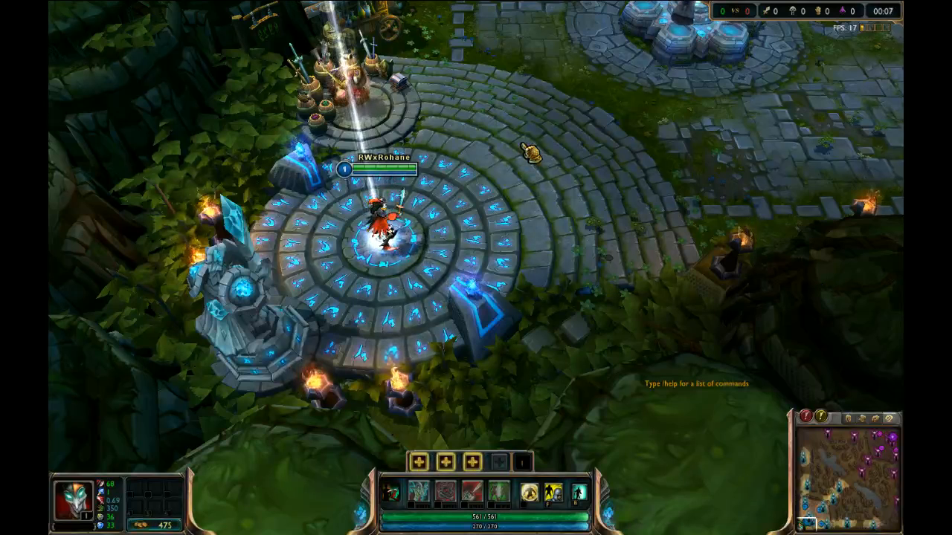
key("Escape")
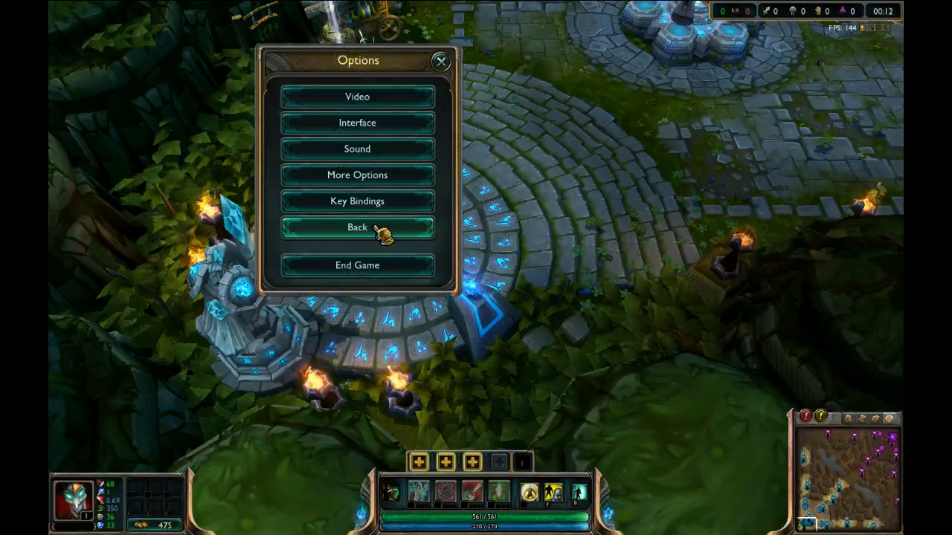
left_click(409, 123)
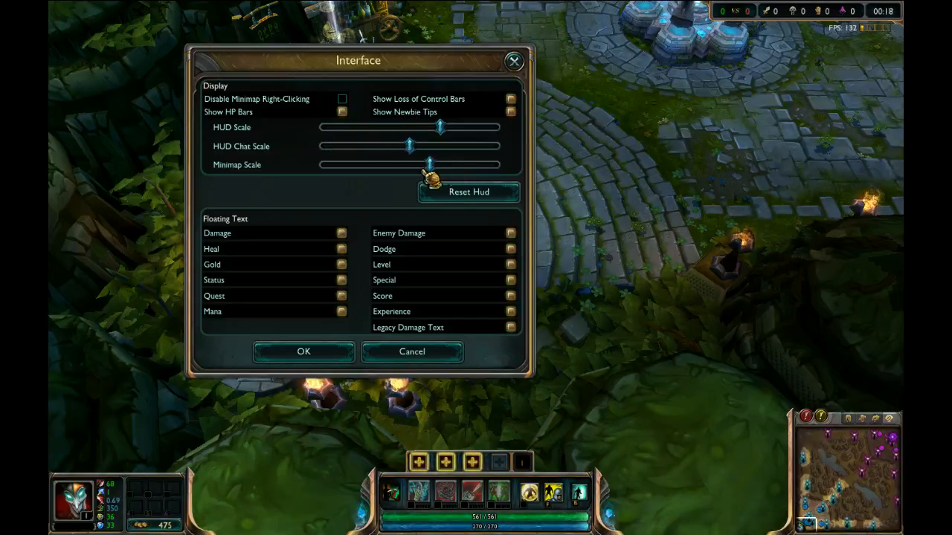
left_click(517, 62)
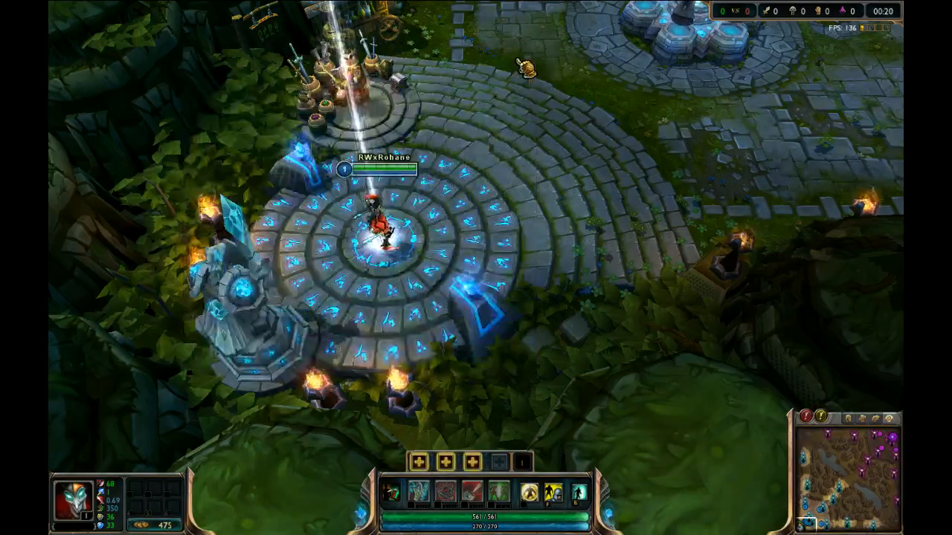
Step: Switch back to Open Broadcaster Software, show Scene, and compare its overlay with the running game
key("alt+Tab")
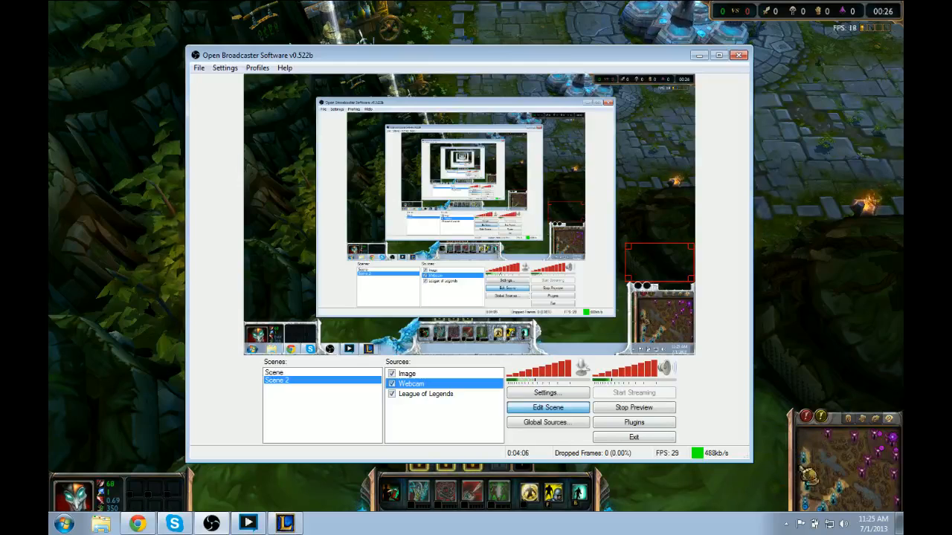
left_click(303, 374)
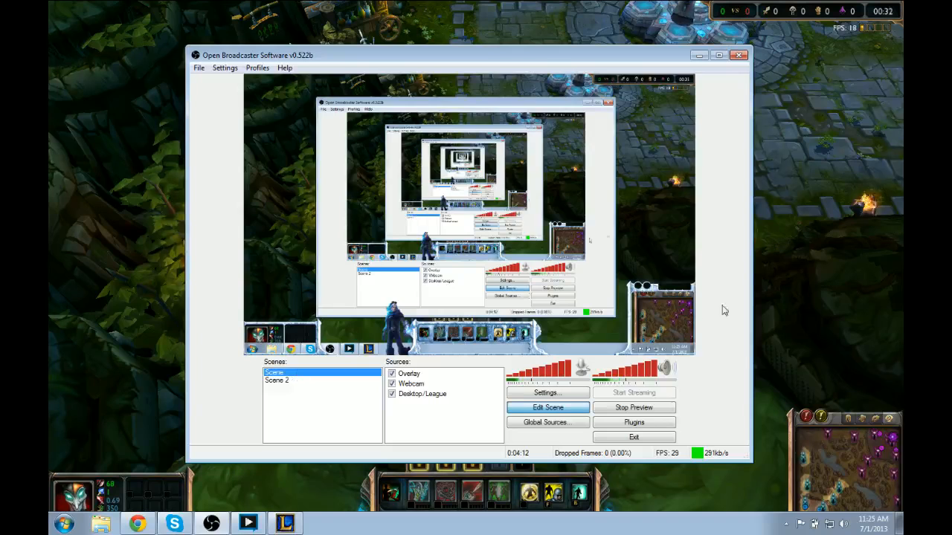
left_click(884, 271)
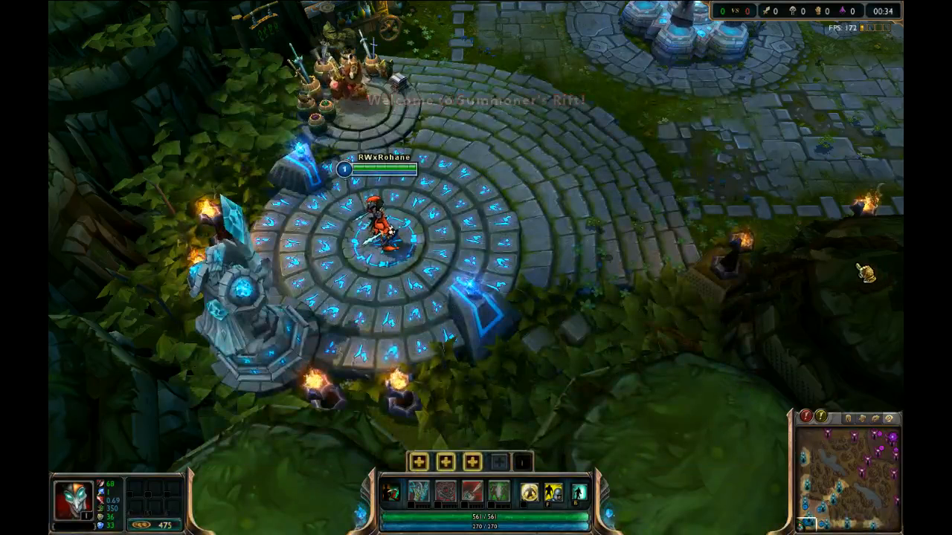
key("alt+Tab")
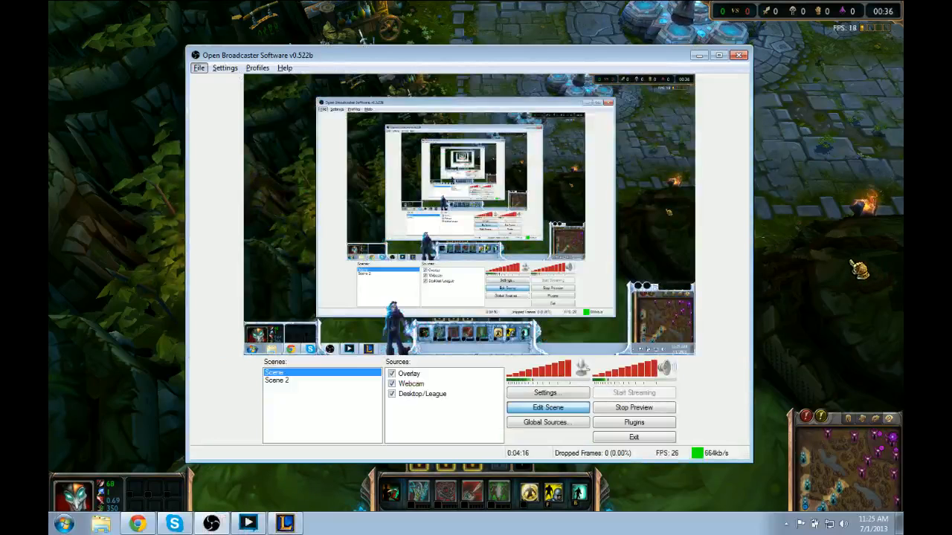
left_click(860, 270)
Step: In the game's Interface options, raise the Minimap Scale in two small increments, checking the fit against the overlay preview each time
key("Escape")
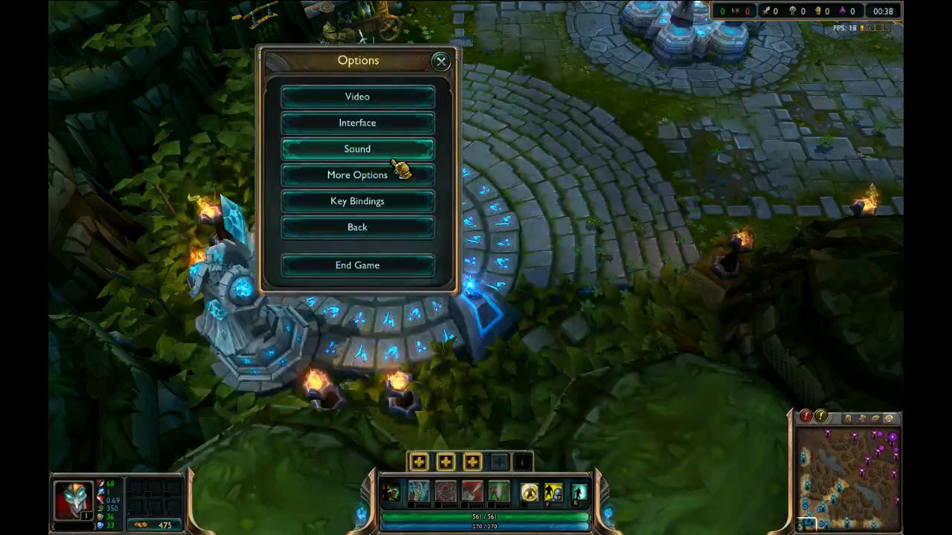
left_click(397, 125)
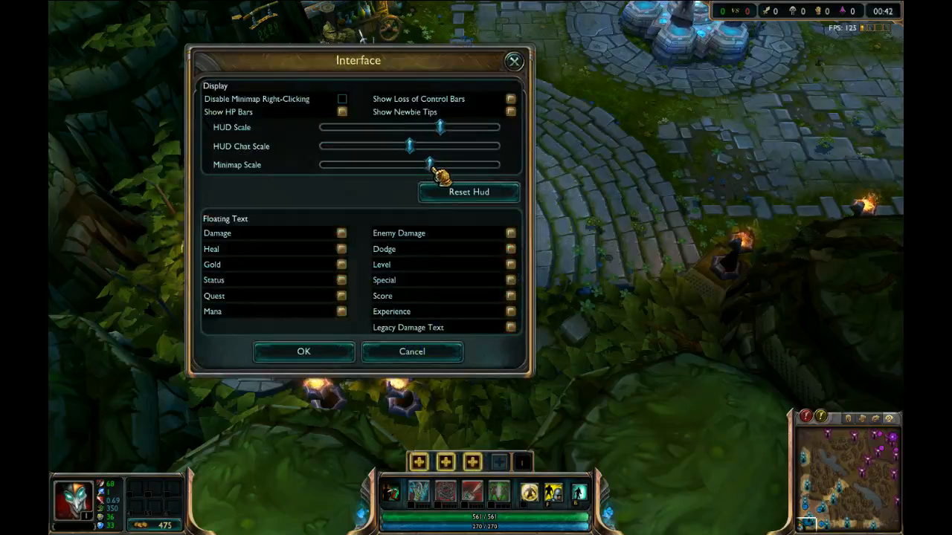
left_click(317, 356)
key("alt+Tab")
key("alt+Tab")
left_click(382, 127)
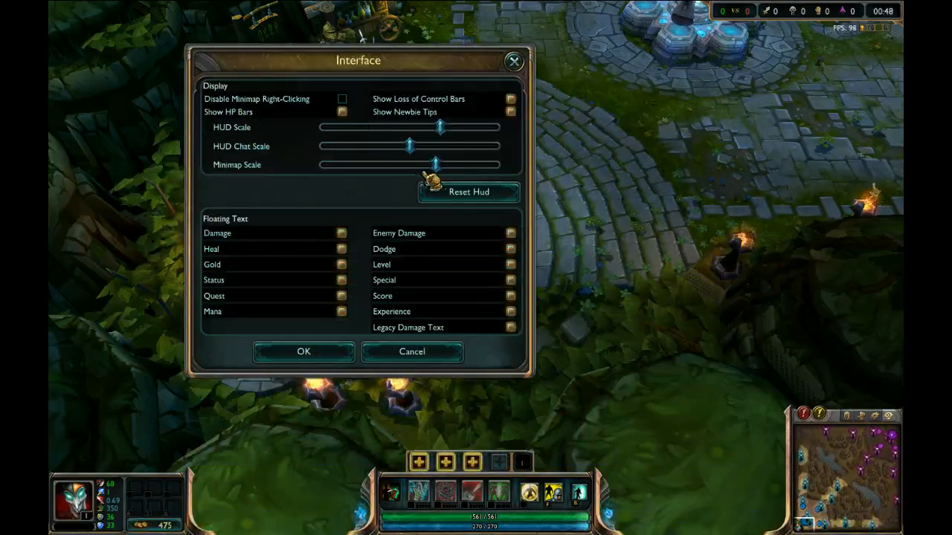
left_click_drag(443, 175, 461, 174)
left_click(338, 355)
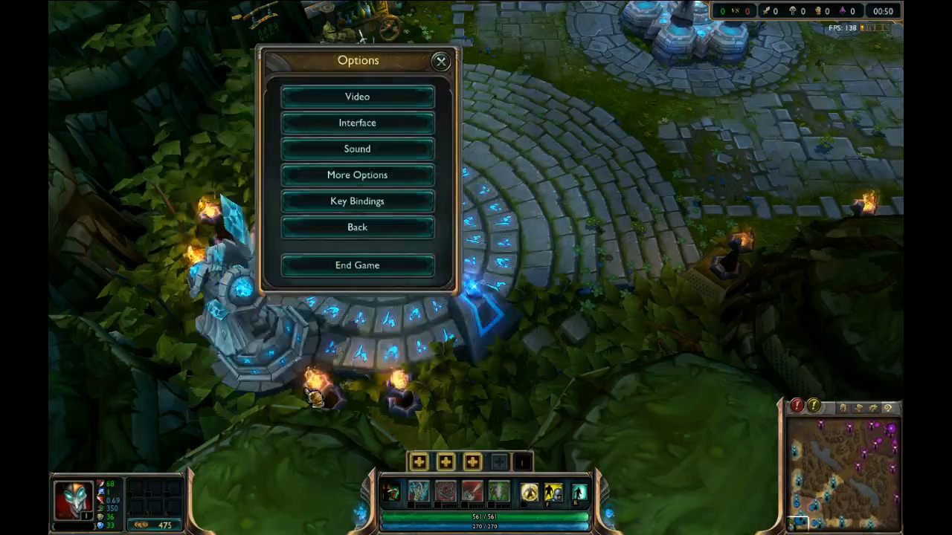
key("alt+Tab")
key("alt+Tab")
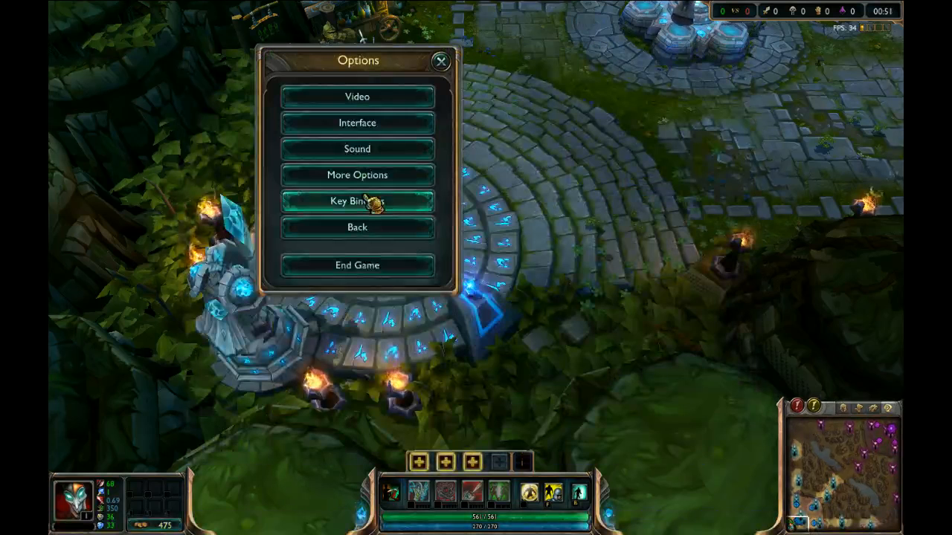
Step: Raise the game's Minimap Scale to about four-fifths of its range and check the minimap against the overlay frame in Open Broadcaster Software
left_click(385, 130)
left_click_drag(449, 165, 473, 169)
left_click(330, 352)
key("alt+Tab")
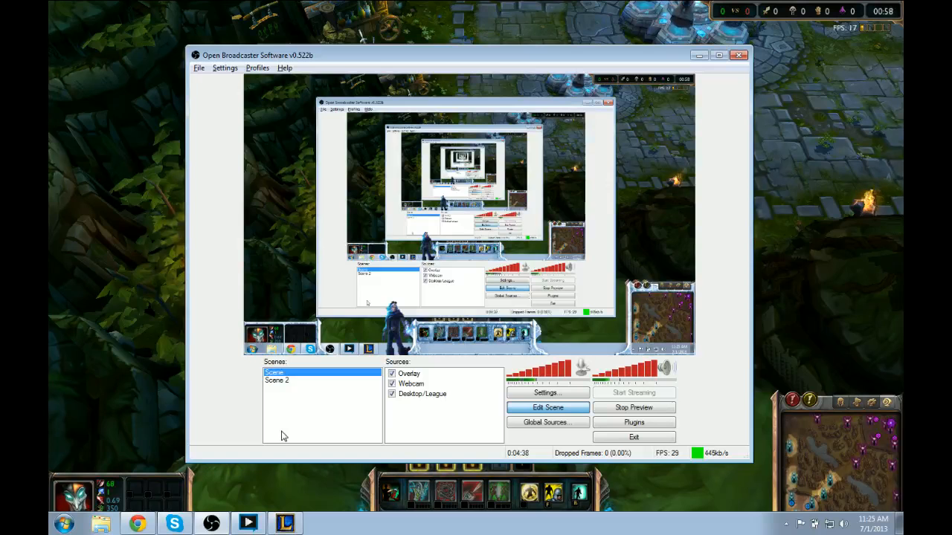
Step: Fine-tune the game's Minimap Scale slightly downward until the minimap fits the overlay frame in the Open Broadcaster Software preview
key("alt+Tab")
left_click(387, 121)
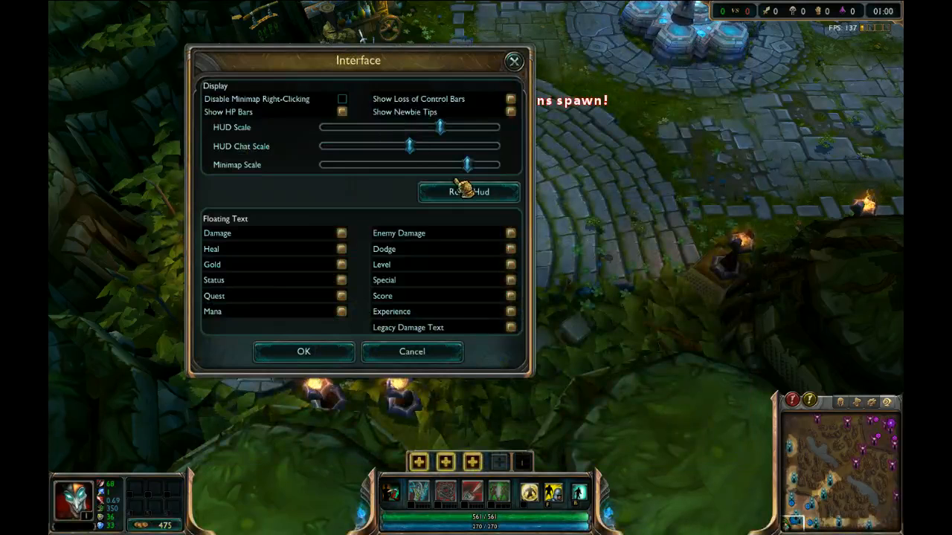
mouse_move(467, 164)
left_mouse_down()
mouse_move(458, 165)
mouse_move(475, 170)
left_mouse_up()
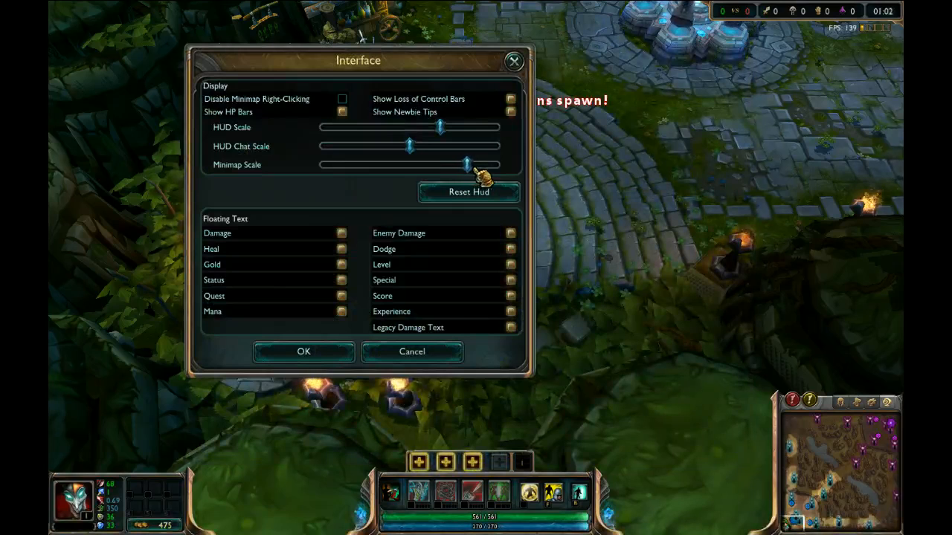
left_click(322, 358)
key("alt+Tab")
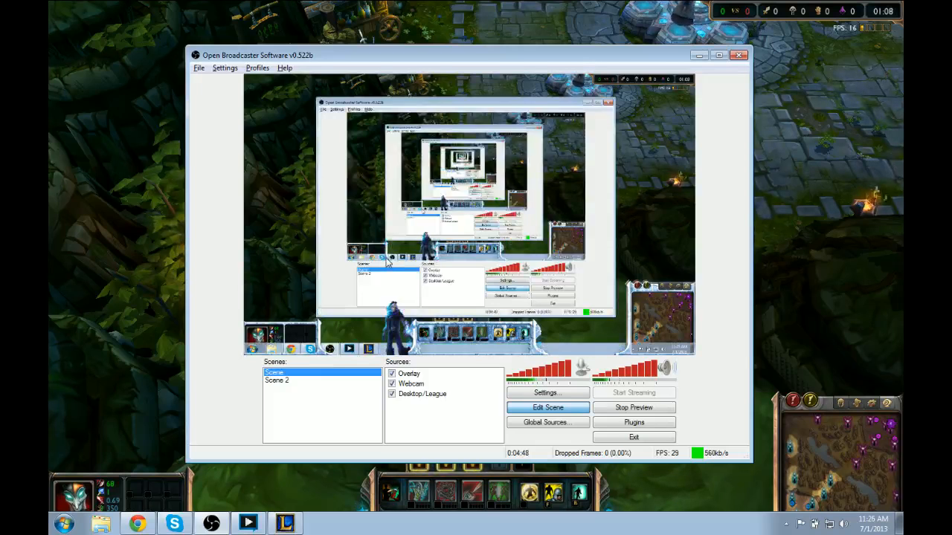
key("alt+Tab")
left_click(385, 123)
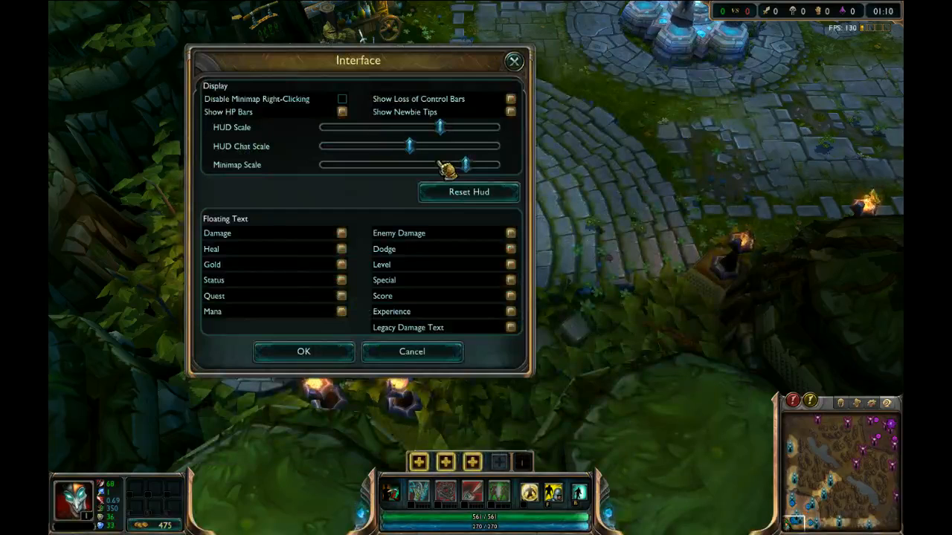
left_click_drag(468, 175, 464, 169)
left_click(303, 352)
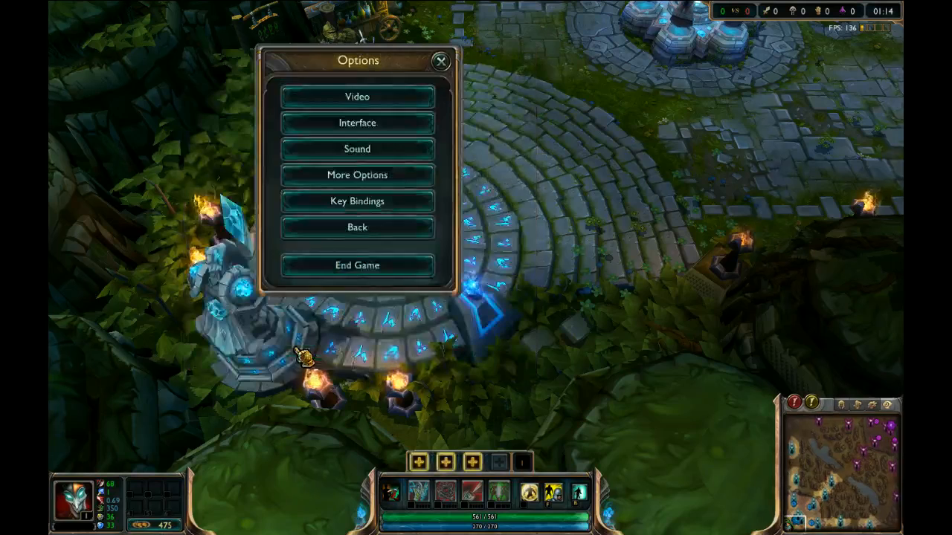
key("alt+Tab")
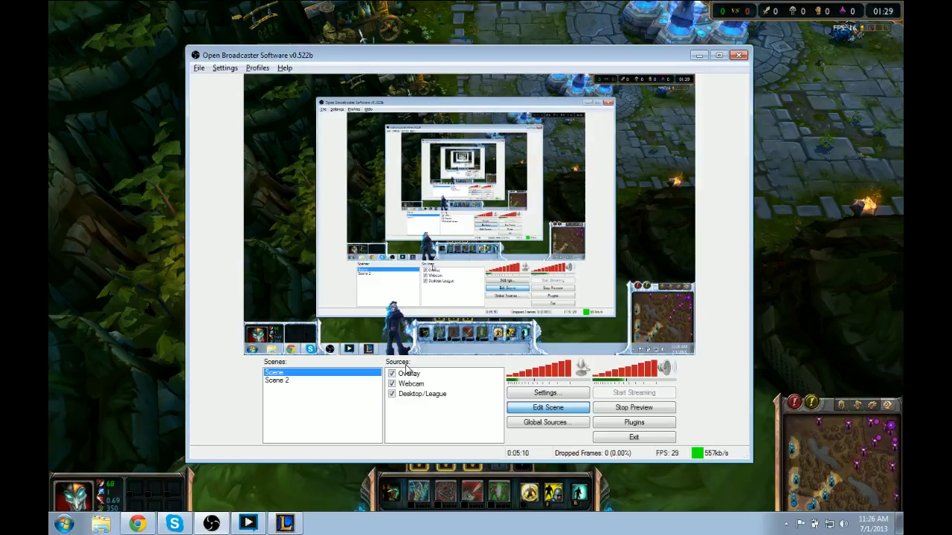
Step: Try a slightly lower HUD Scale in the game's Interface options and compare the ability bar with the overlay preview
key("alt+Tab")
left_click(368, 122)
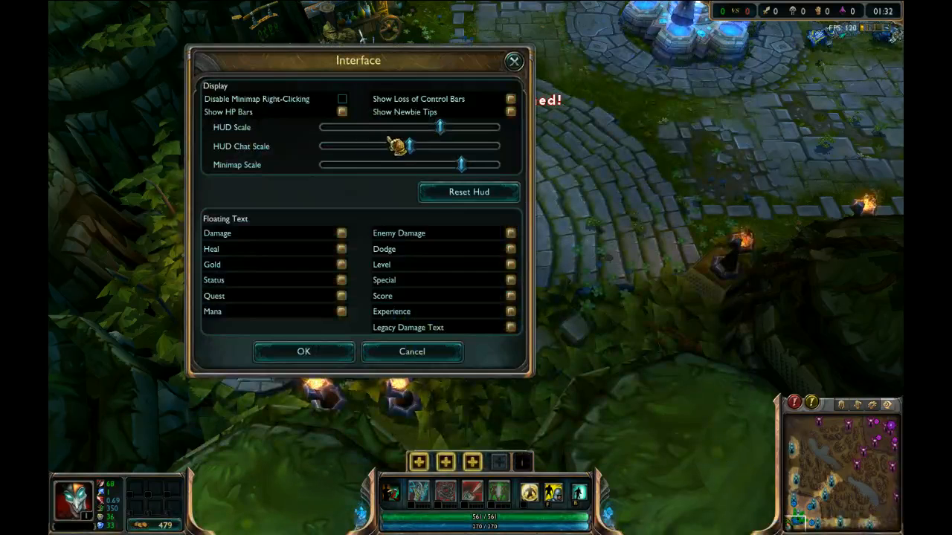
left_click_drag(440, 131, 437, 131)
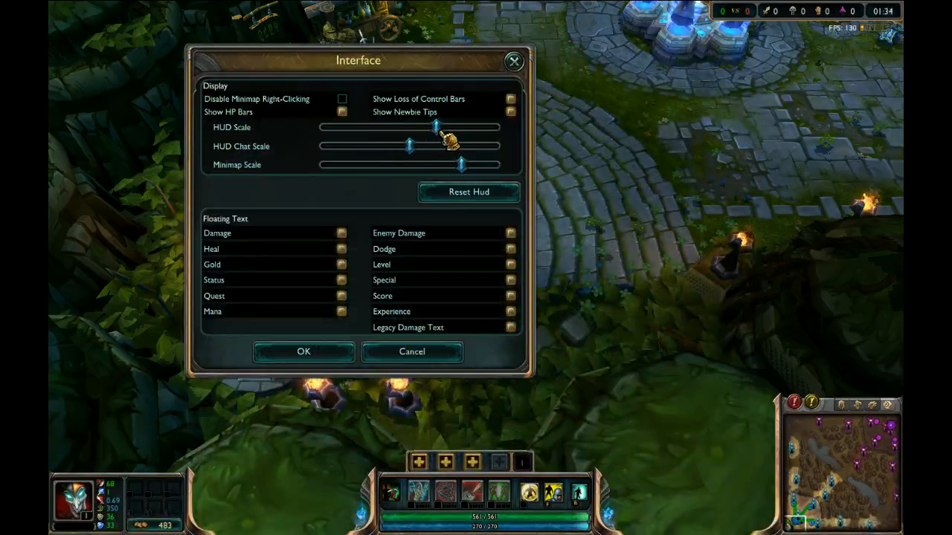
left_click(318, 360)
key("alt+Tab")
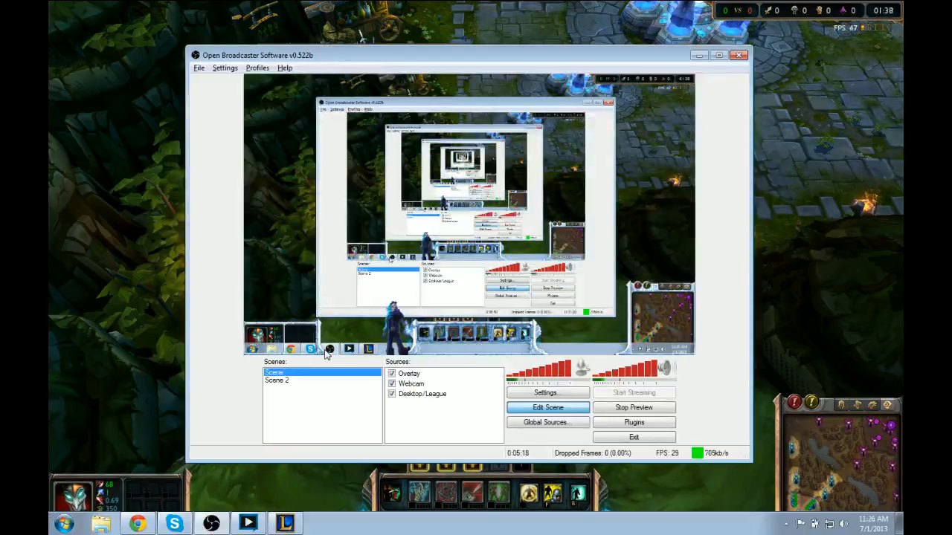
Step: Raise the HUD Scale slightly in the game's Interface options and check the ability bar against the overlay preview
key("alt+Tab")
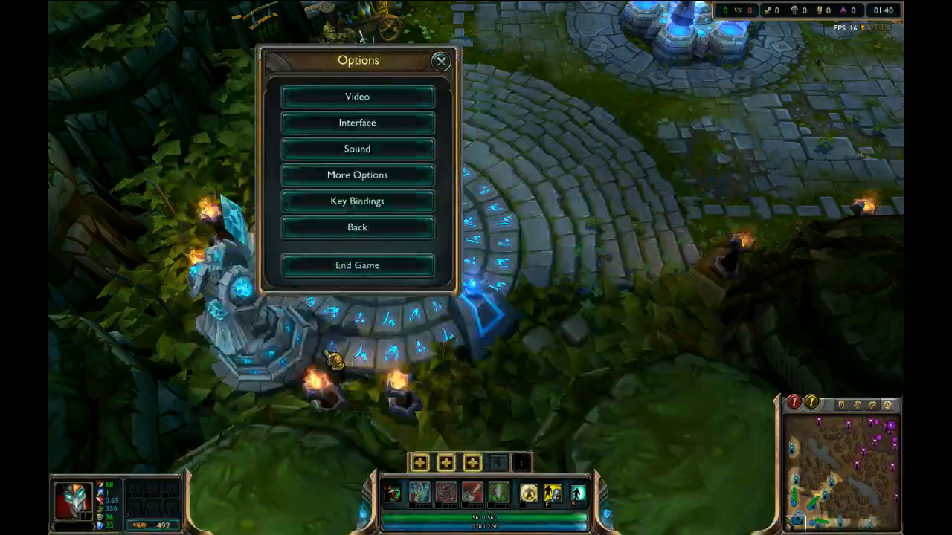
left_click(387, 125)
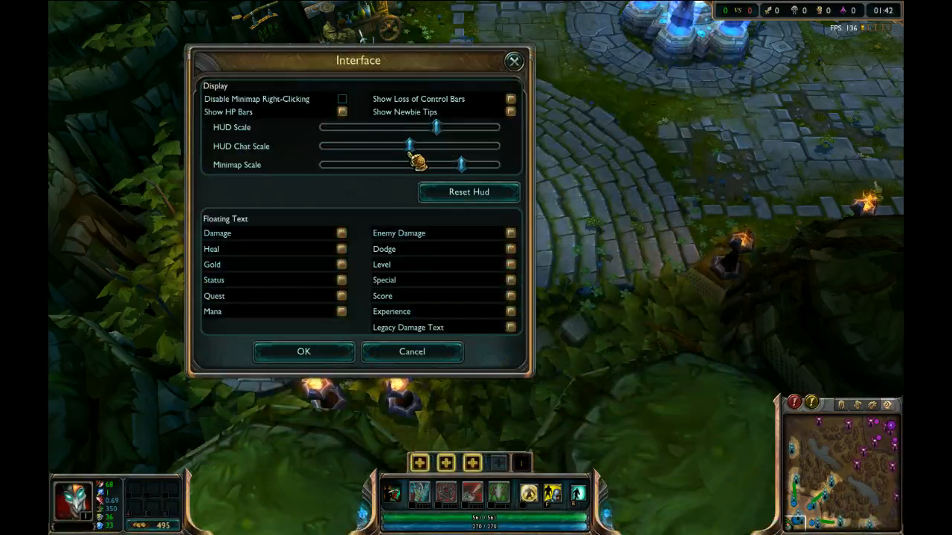
left_click_drag(441, 130, 453, 132)
left_click(330, 351)
key("alt+Tab")
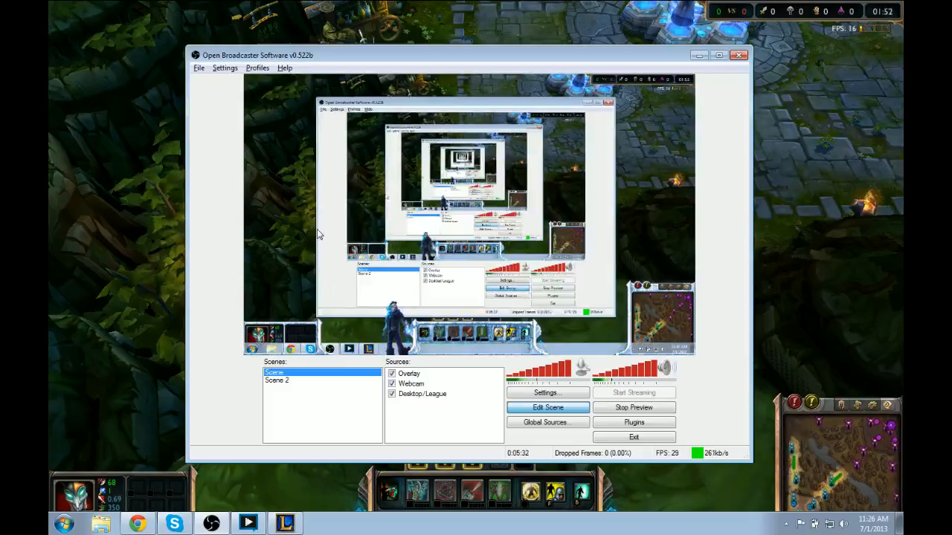
Step: Close the game's options menu and compare the live game with the overlay preview in Open Broadcaster Software
key("alt+Tab")
key("Escape")
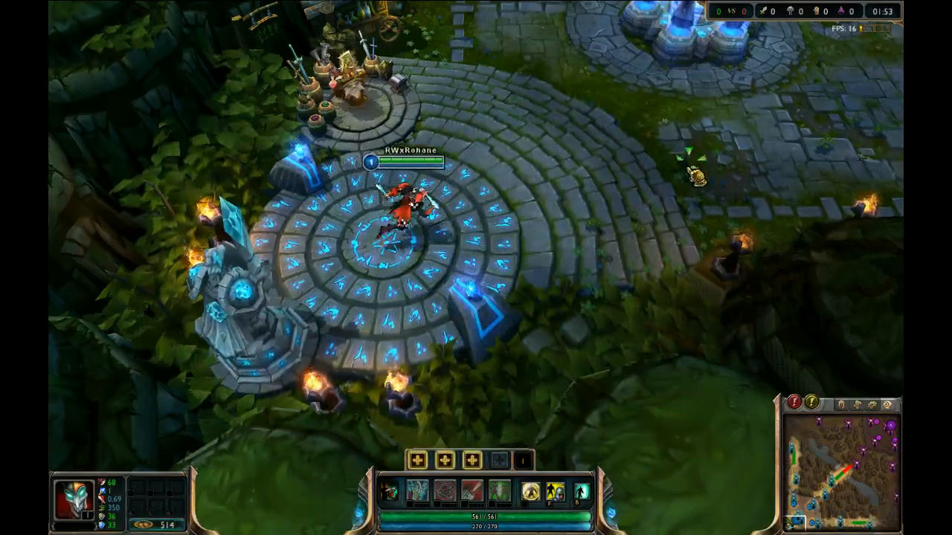
key("alt+Tab")
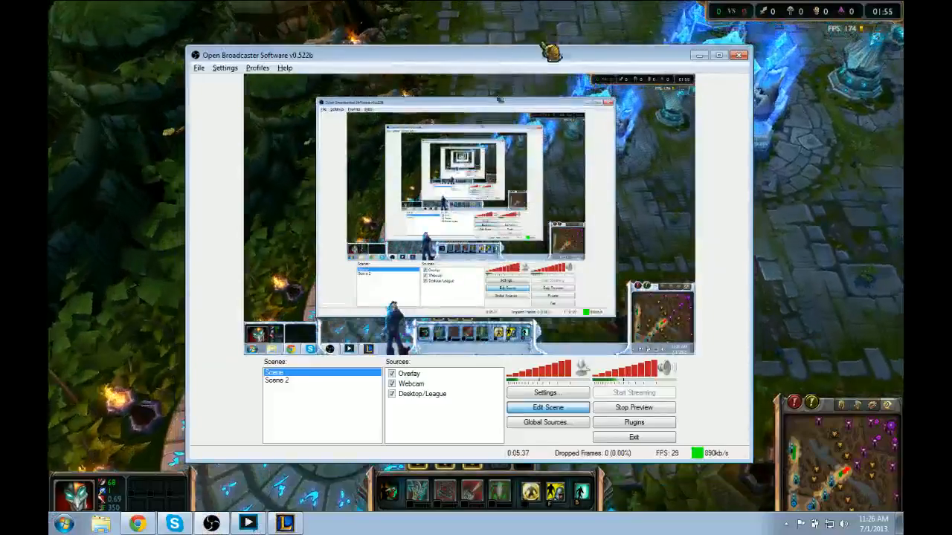
key("alt+Tab")
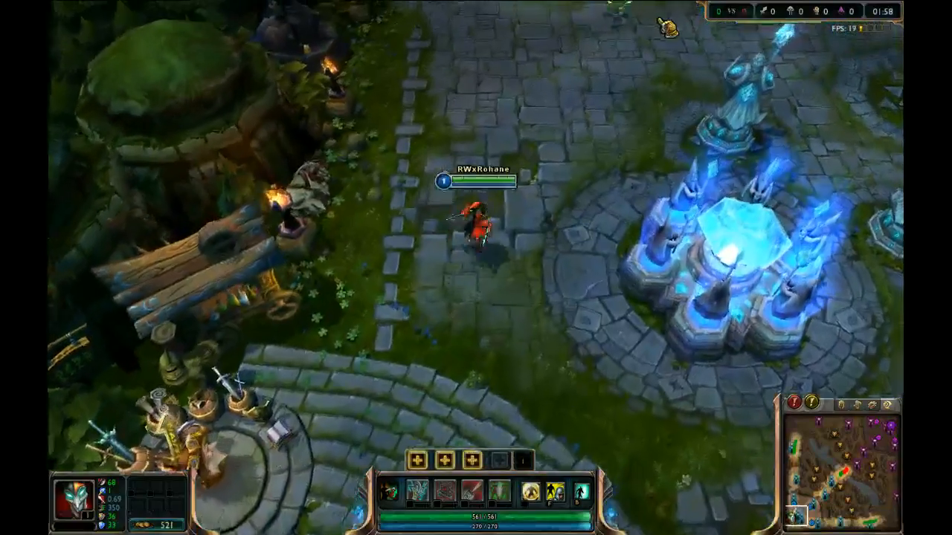
key("alt+Tab")
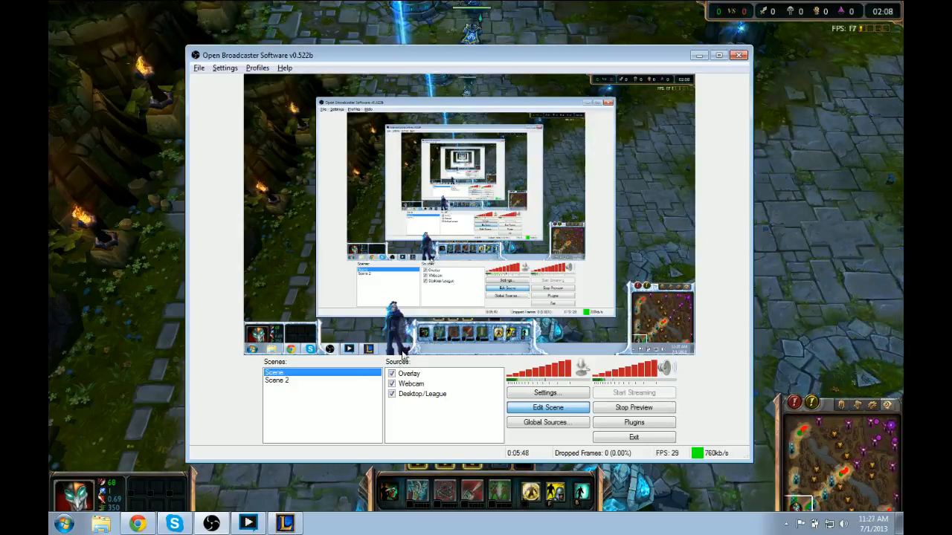
Step: Switch repeatedly between the live game and the Open Broadcaster Software preview to compare the HUD and minimap with the overlay frame
key("alt+Tab")
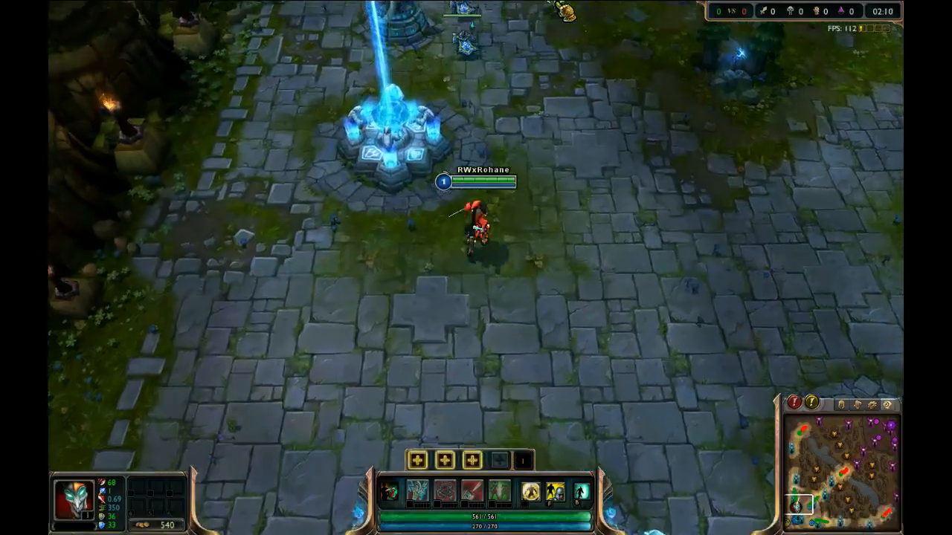
key("alt+Tab")
key("alt+Tab")
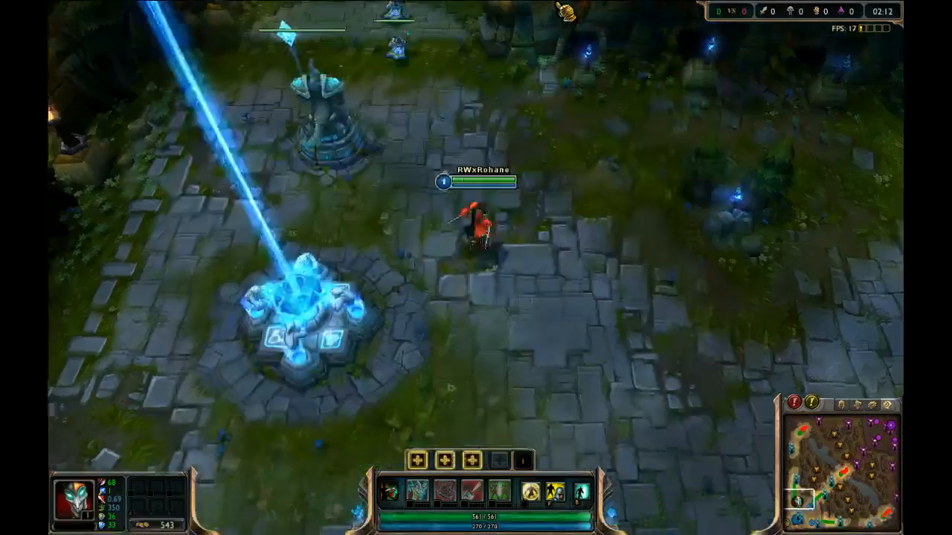
key("alt+Tab")
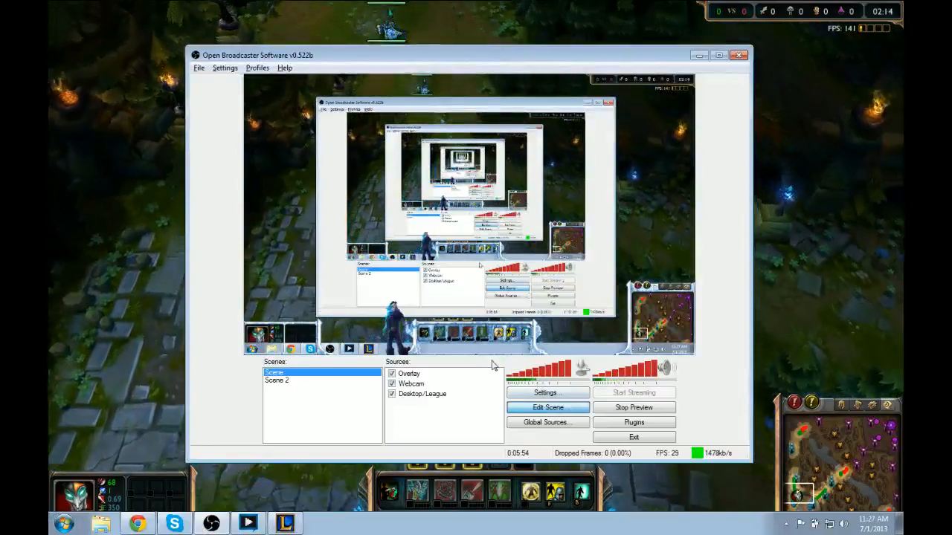
key("alt+Tab")
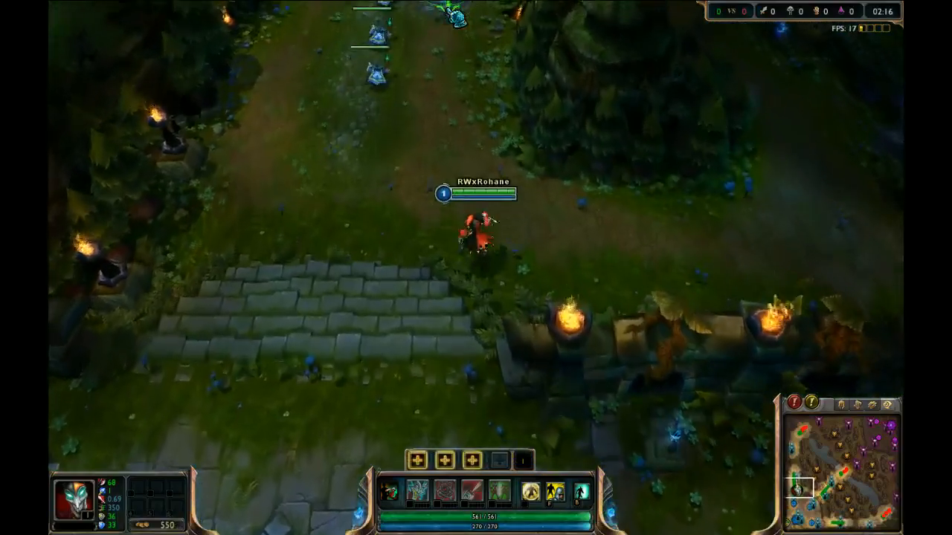
key("alt+Tab")
key("alt+Tab")
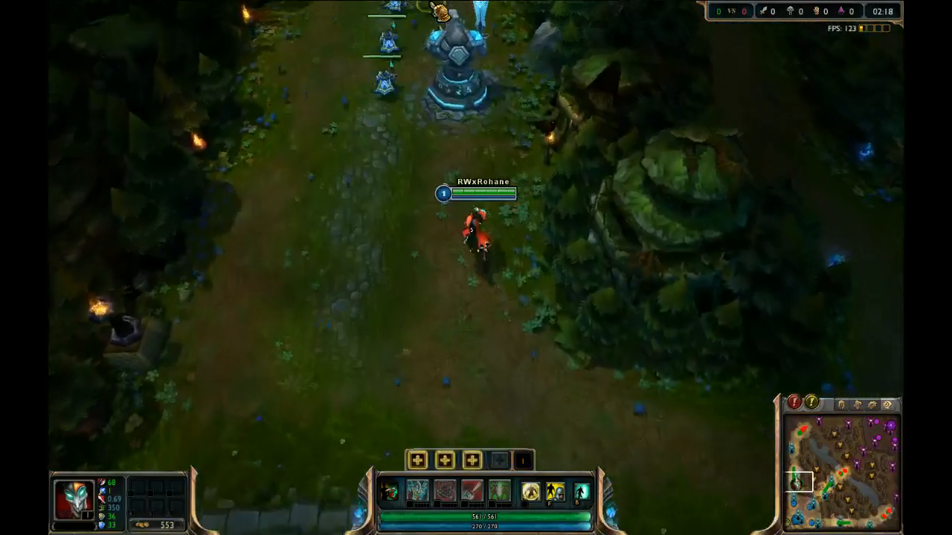
key("alt+Tab")
key("alt+Tab")
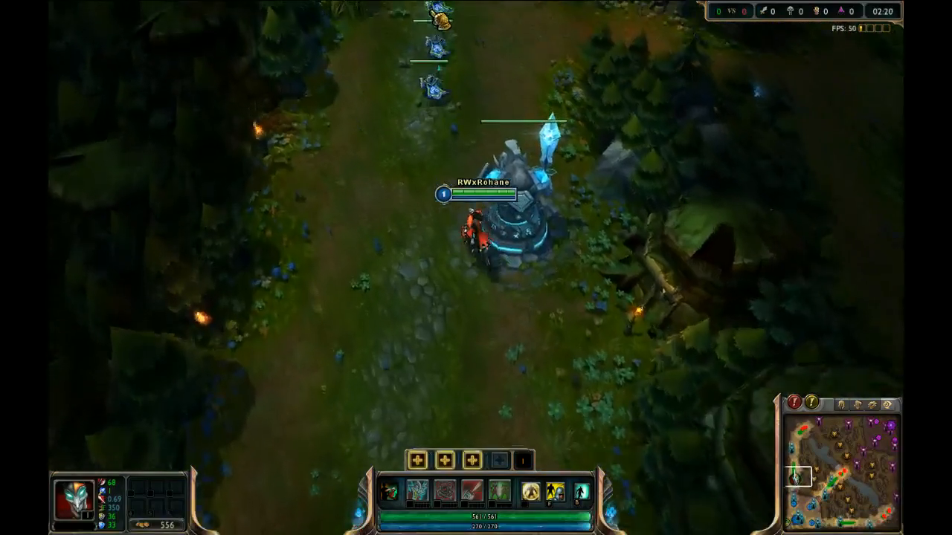
Step: Quit the League of Legends custom game and minimize the game client
key("Escape")
left_click(364, 266)
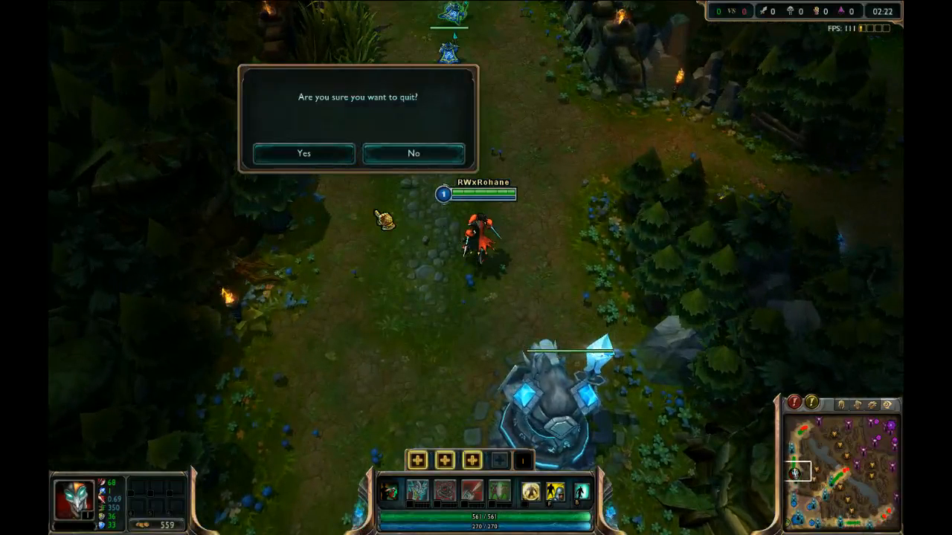
key("alt+Tab")
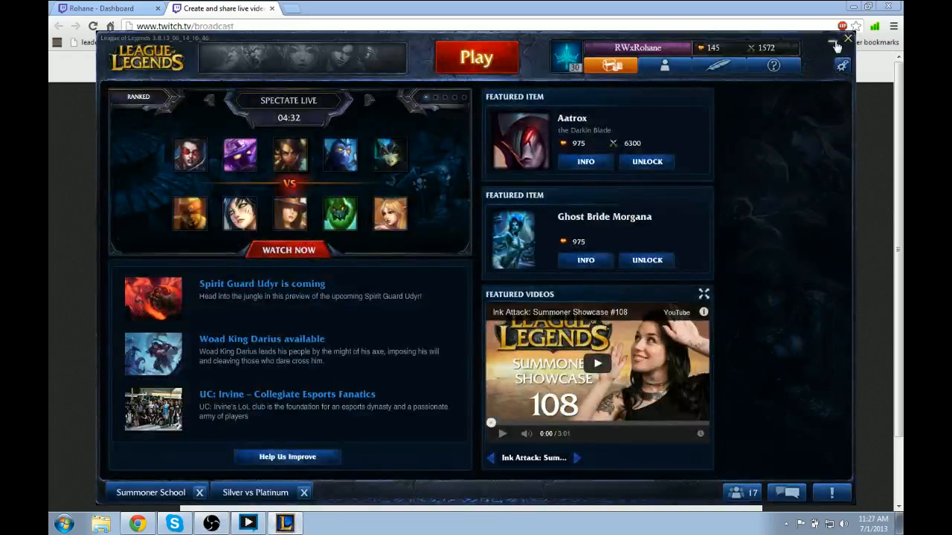
left_click(848, 39)
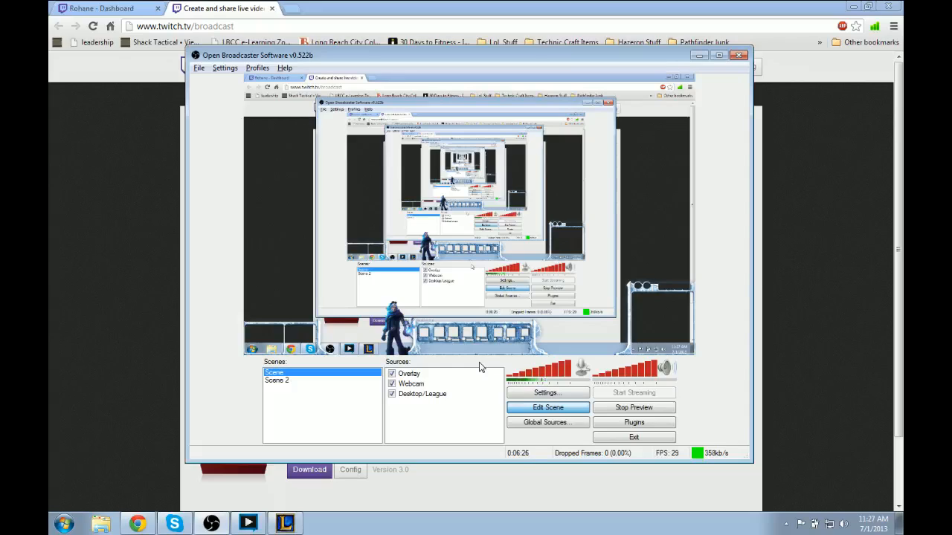
Step: Add a Monitor Capture source for monitor 1 to the first scene, keeping its default name
right_click(414, 422)
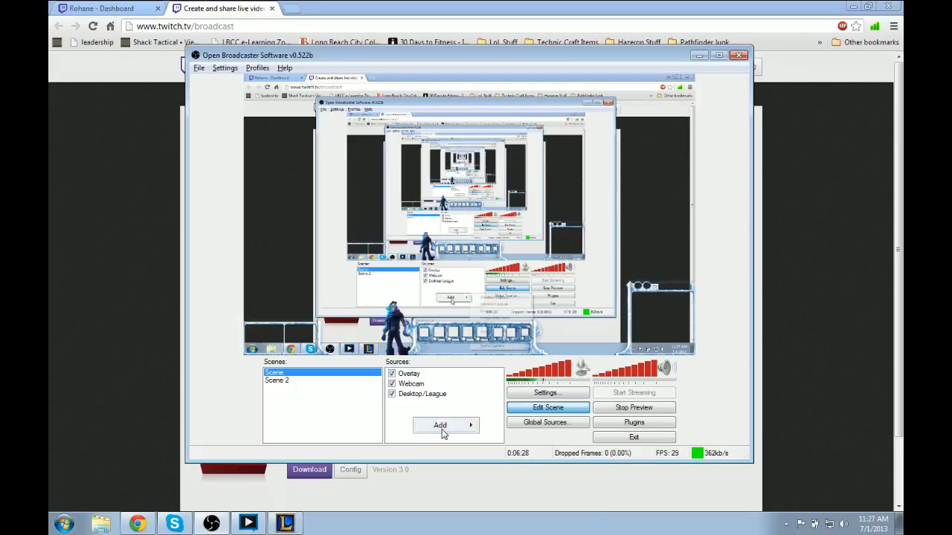
mouse_move(443, 434)
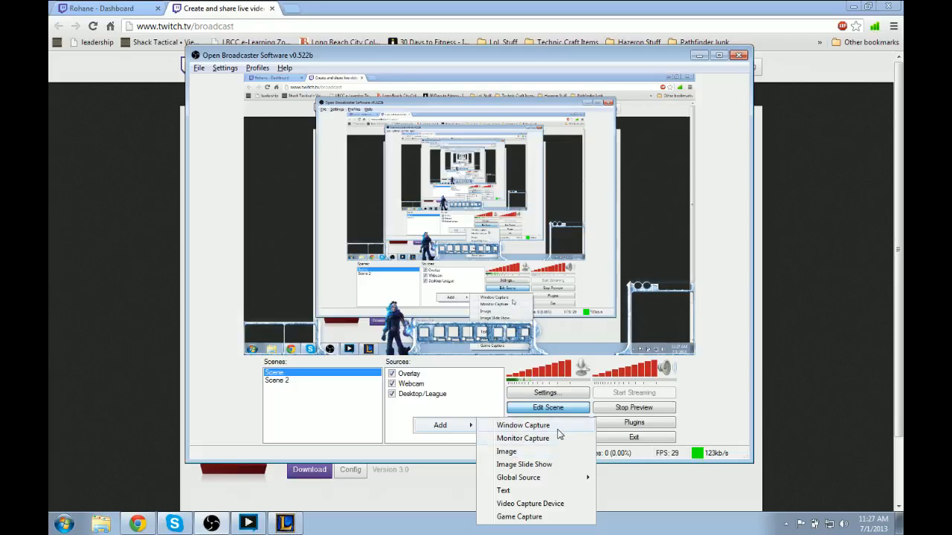
left_click(522, 439)
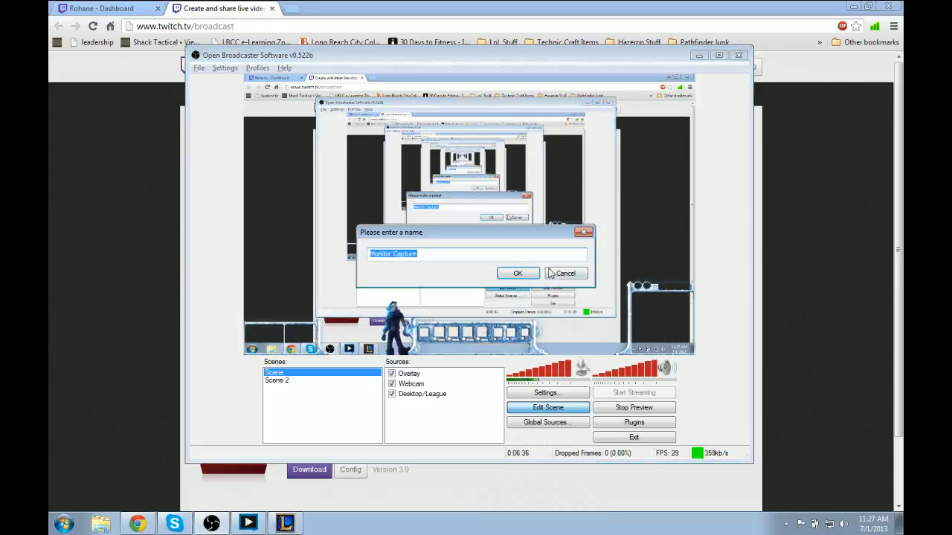
left_click(519, 273)
left_click(394, 109)
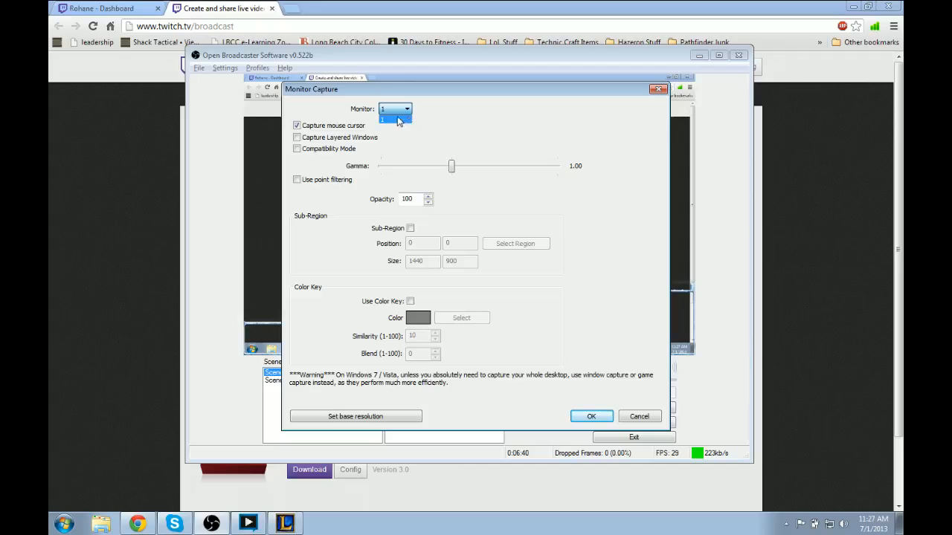
left_click(400, 121)
left_click(591, 416)
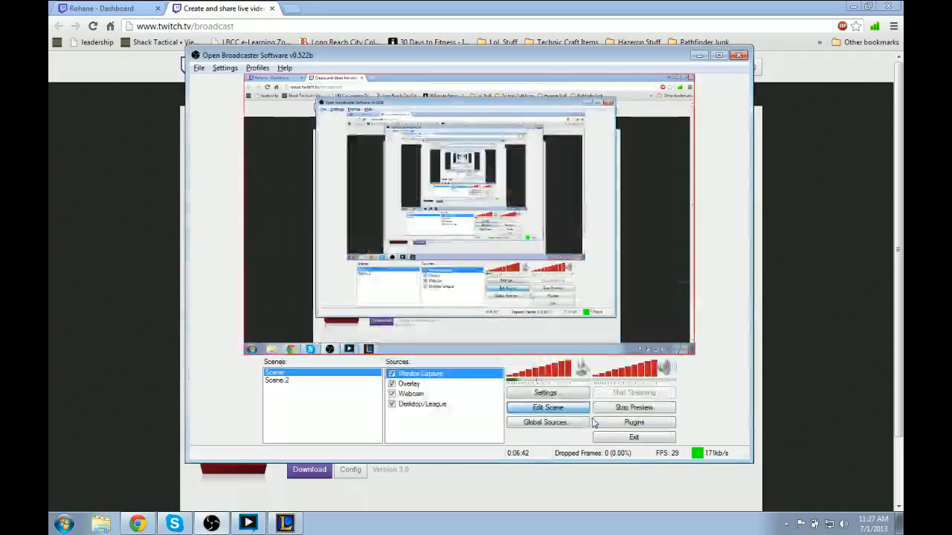
Step: Remove the Monitor Capture source from the first scene
right_click(429, 375)
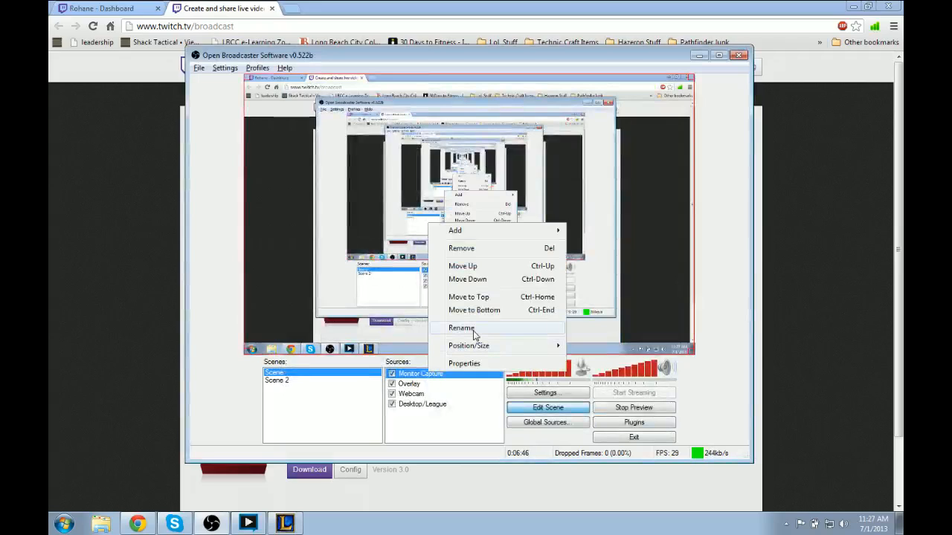
left_click(476, 247)
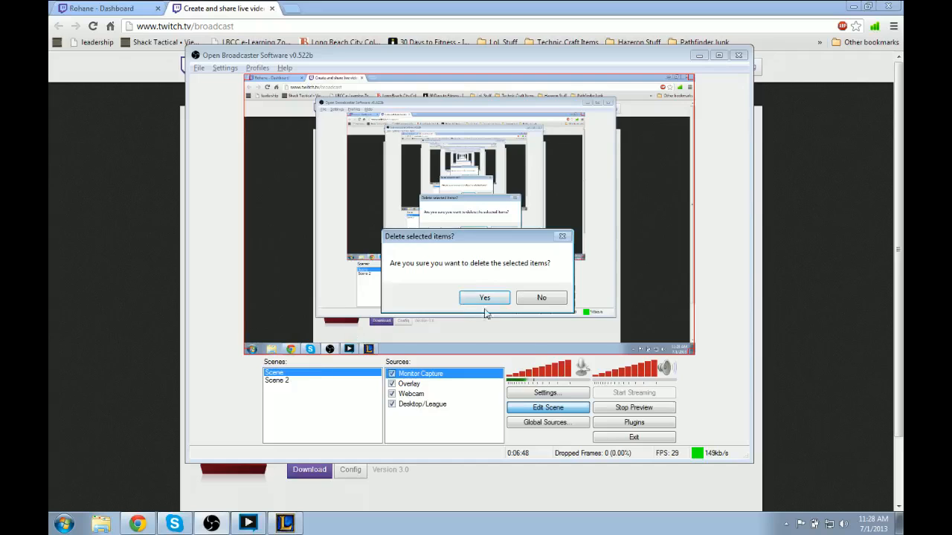
left_click(484, 301)
Step: Add a Monitor Capture source for monitor 1 to Scene 2, keeping its default name
left_click(293, 382)
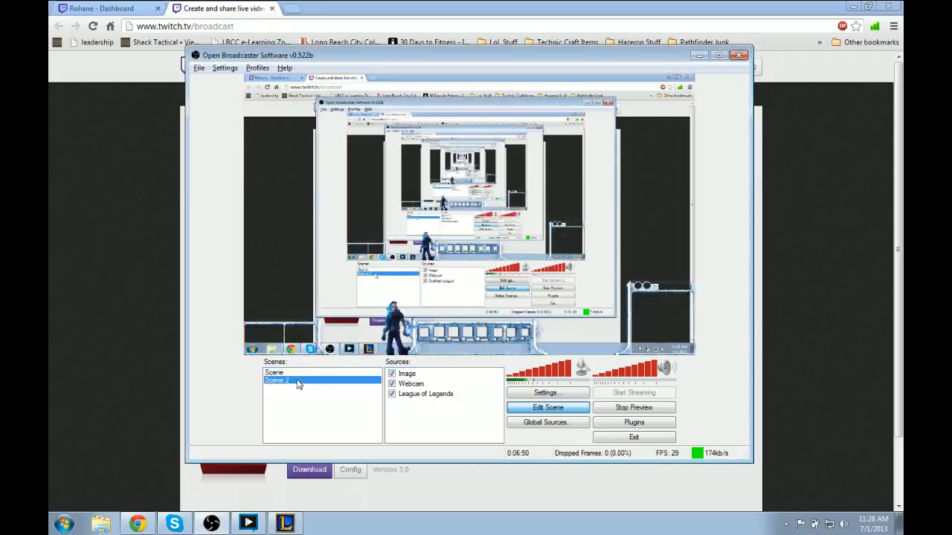
right_click(432, 428)
mouse_move(482, 440)
left_click(541, 446)
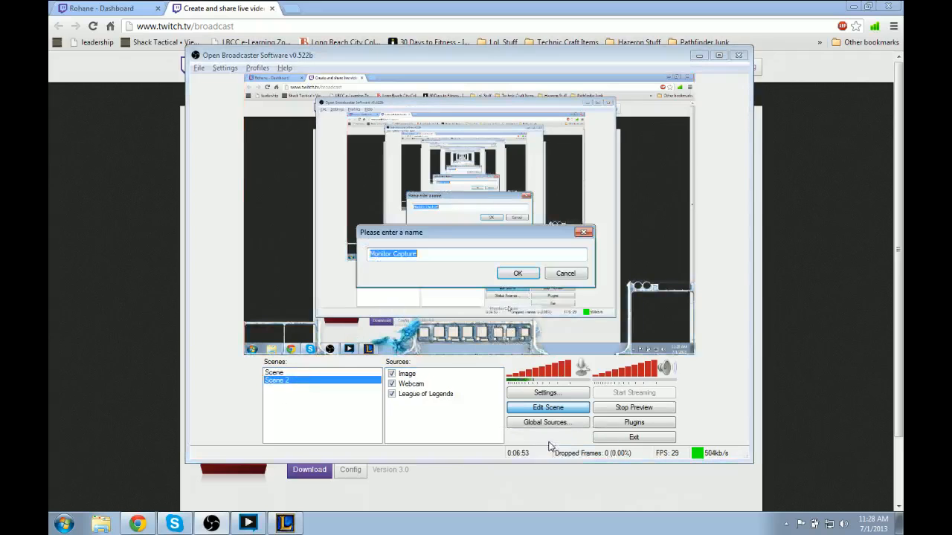
left_click(513, 272)
left_click(395, 110)
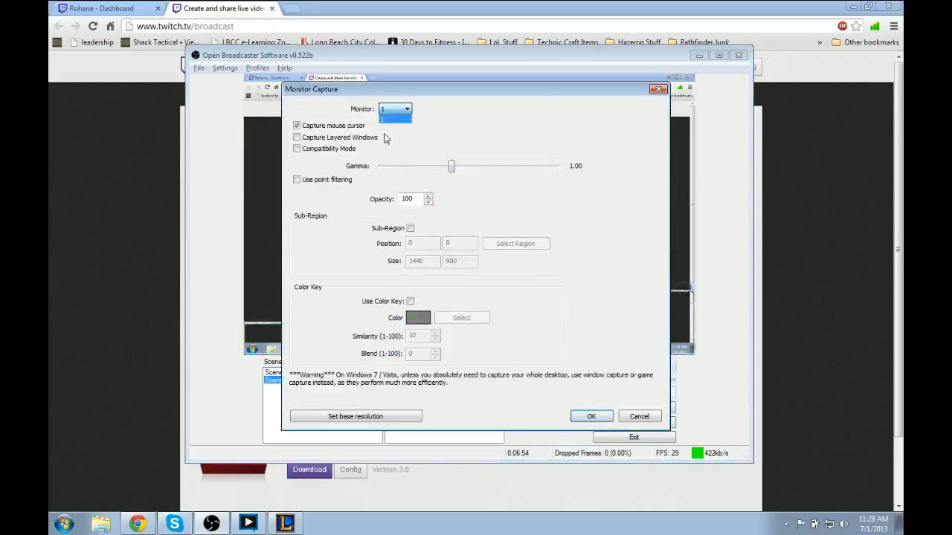
left_click(527, 90)
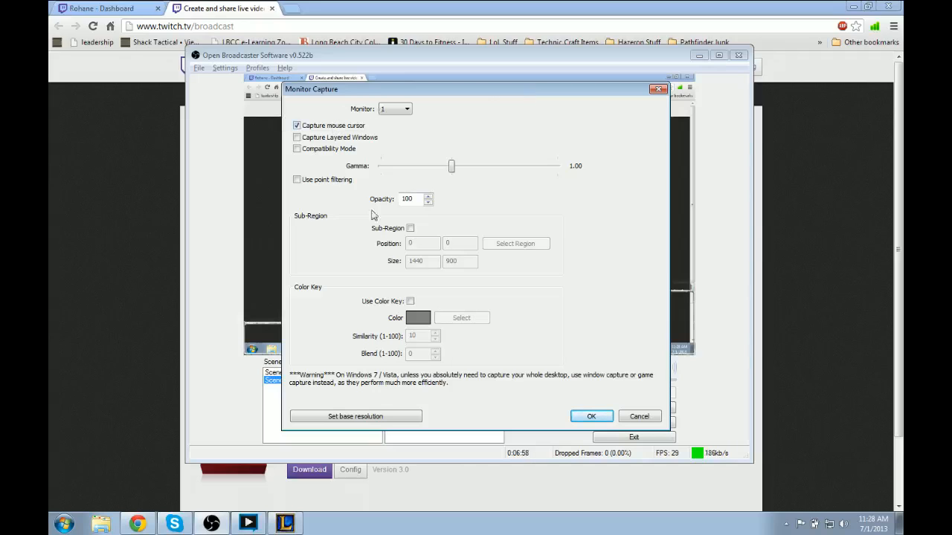
left_click(606, 421)
Step: Shrink the monitor capture in Scene 2's preview and place it just above the overlay's minimap frame
left_click(546, 409)
left_click(563, 409)
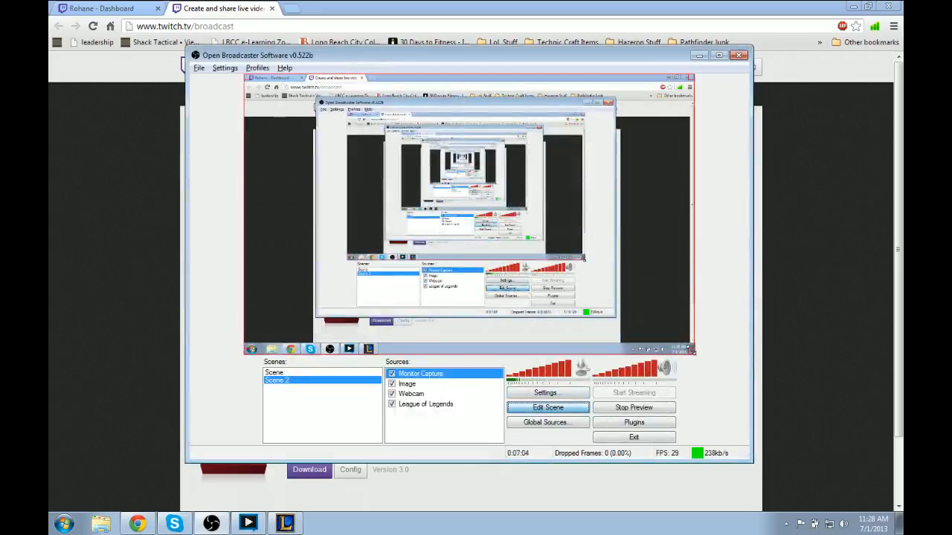
left_click_drag(693, 354, 374, 154)
left_click_drag(303, 119, 541, 249)
left_click_drag(528, 284, 532, 272)
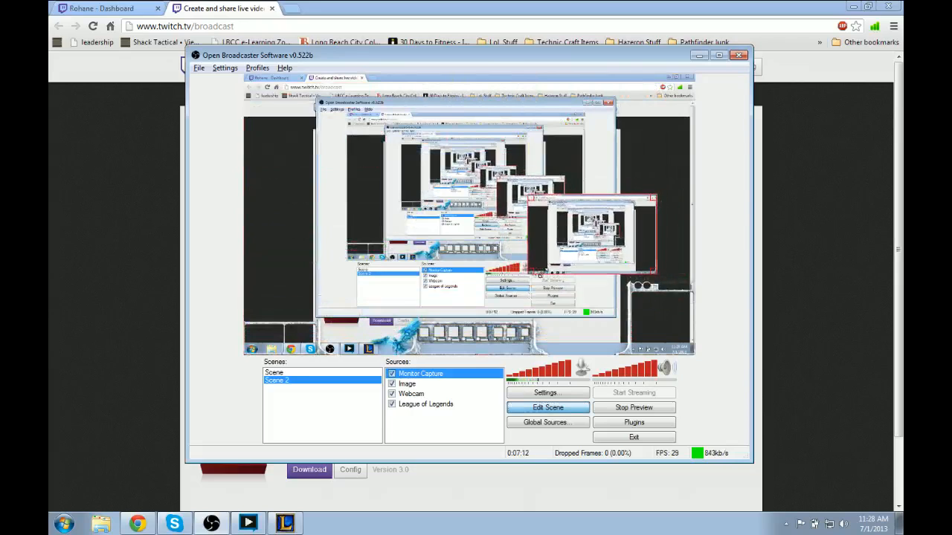
right_click(632, 261)
left_click(431, 420)
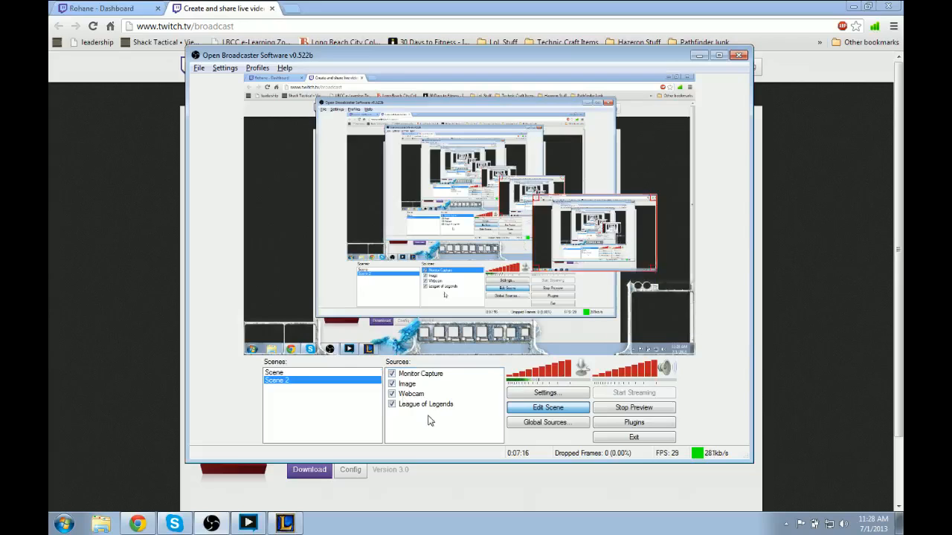
Step: Remove the Monitor Capture source from Scene 2
right_click(431, 374)
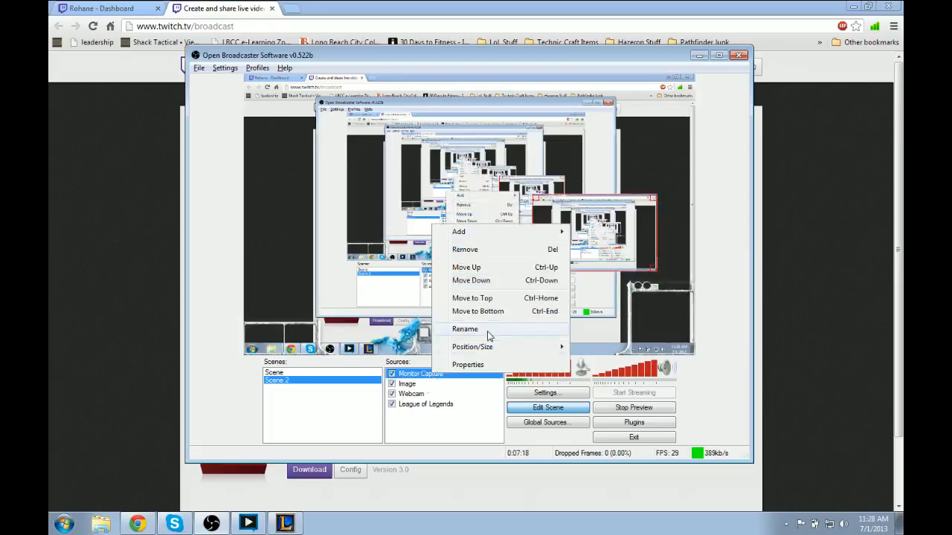
left_click(484, 251)
left_click(498, 298)
Step: View the available source types for Scene 2, and open Pandora from the desktop
right_click(430, 437)
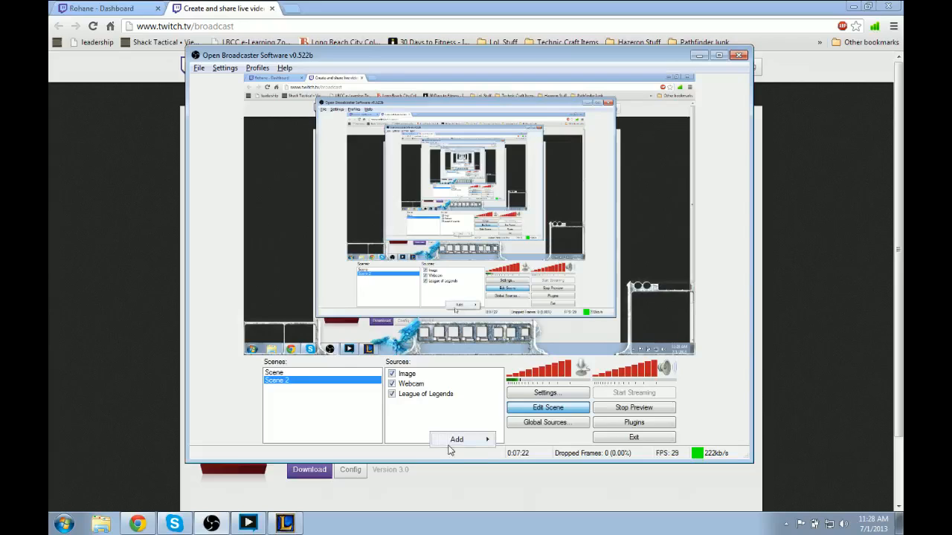
mouse_move(450, 440)
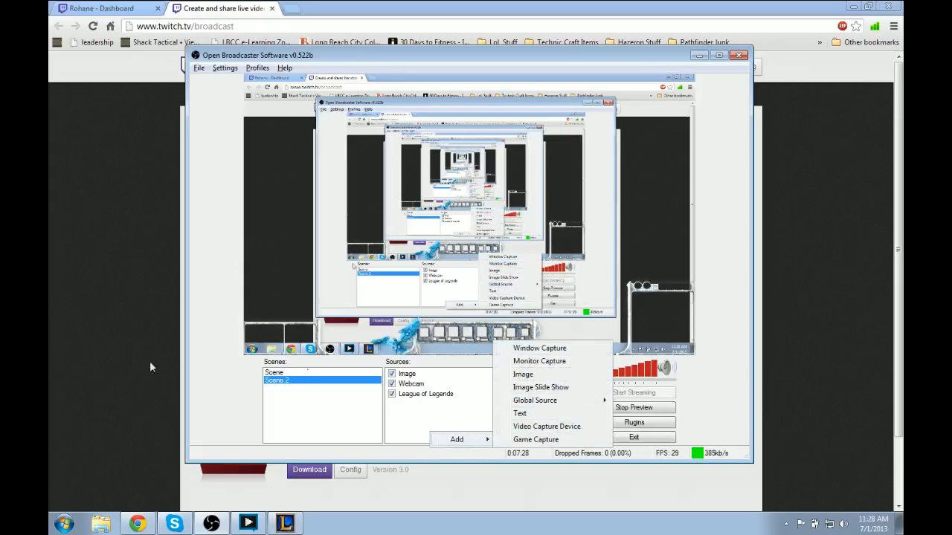
key("super+d")
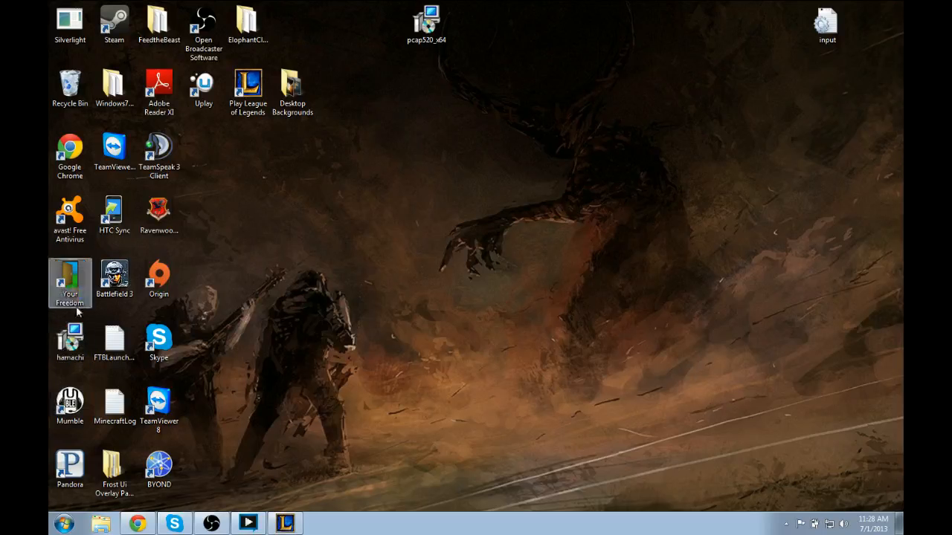
left_click(58, 485)
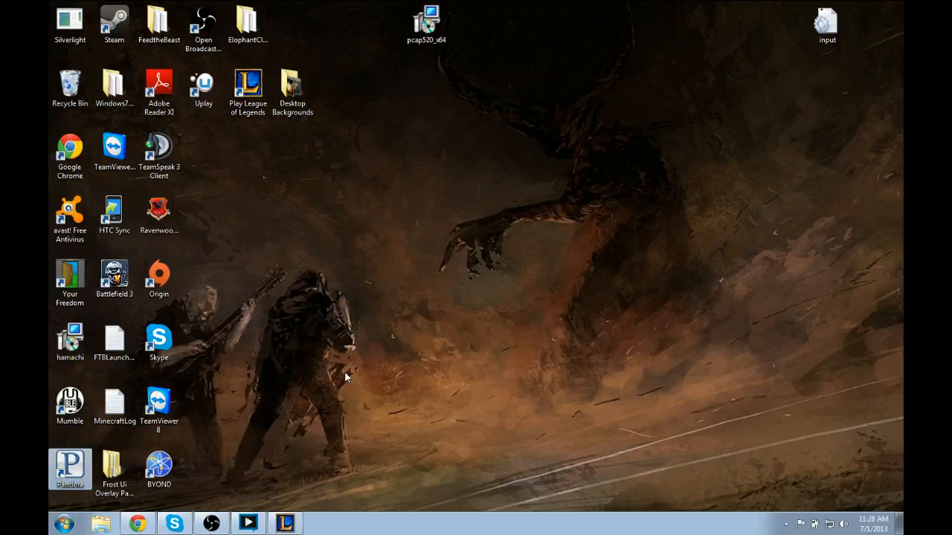
Step: Open Windows Task Manager and look over the performance graphs and the running processes
left_click(885, 525)
left_click(886, 525)
right_click(888, 525)
left_click(850, 479)
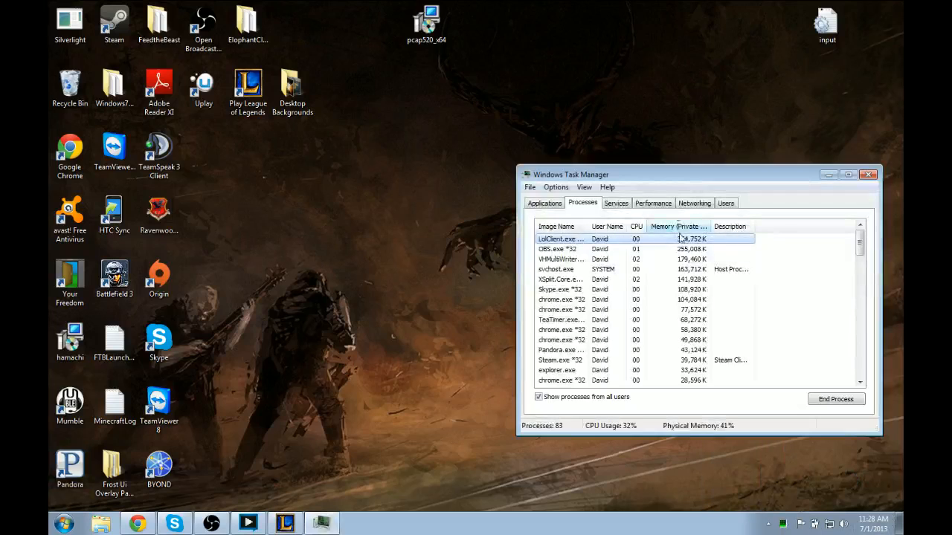
left_click(637, 203)
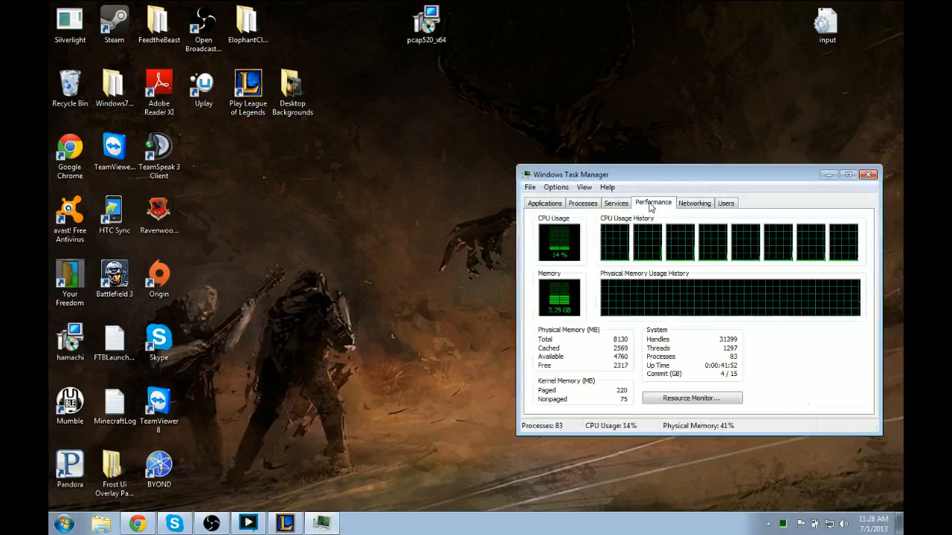
left_click(583, 204)
left_click(654, 350)
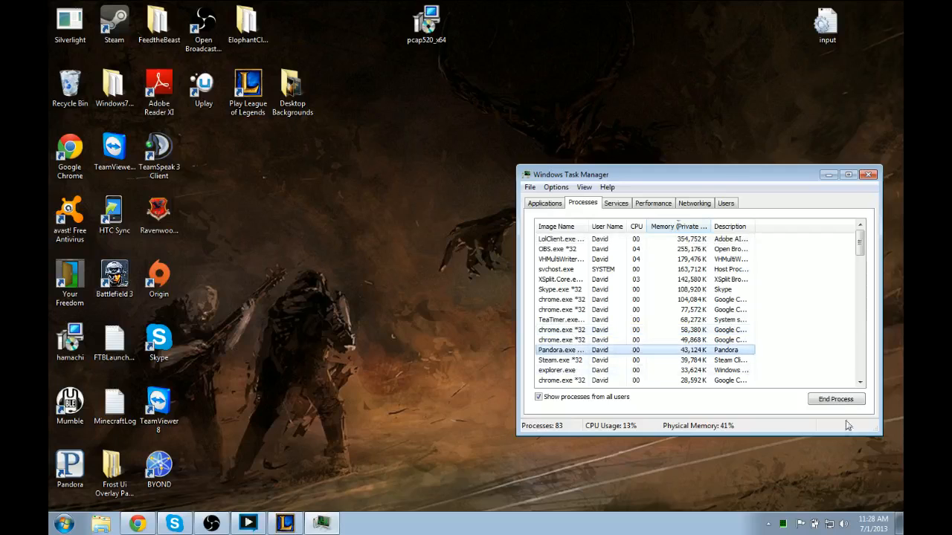
left_click(842, 400)
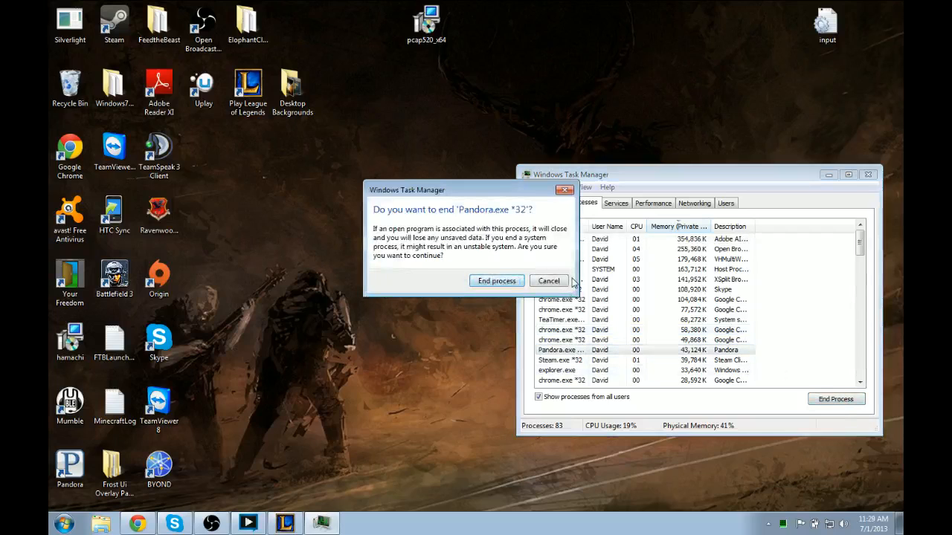
left_click(565, 281)
Step: Bring up the already running Pandora player from the system tray and minimize Task Manager
left_click(768, 524)
left_click(794, 433)
left_click(830, 175)
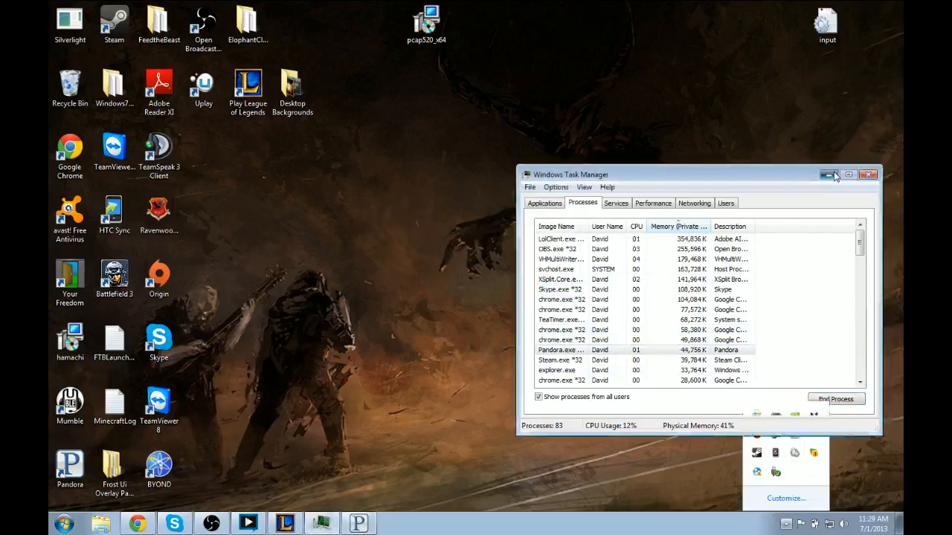
Step: Switch back to Open Broadcaster Software with Pandora open behind it in Scene 2's preview
left_click(567, 445)
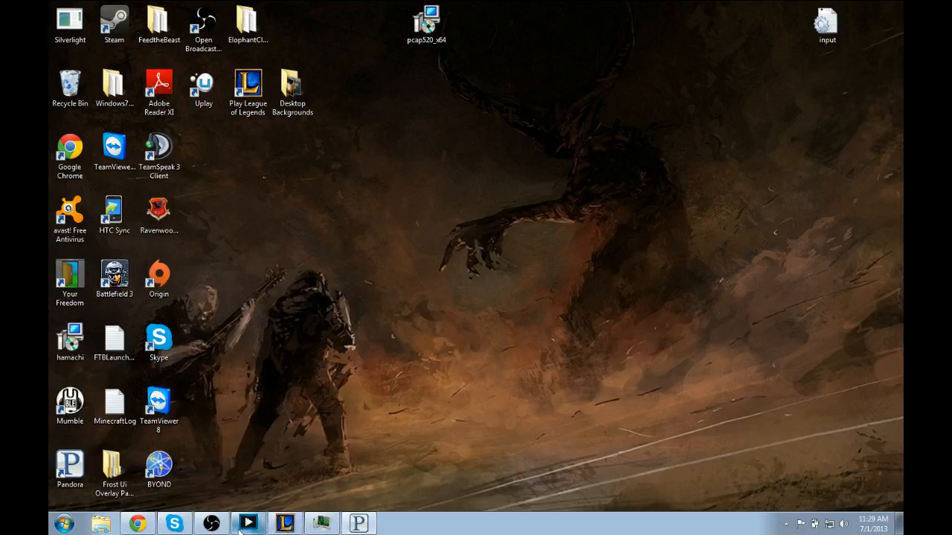
left_click(211, 523)
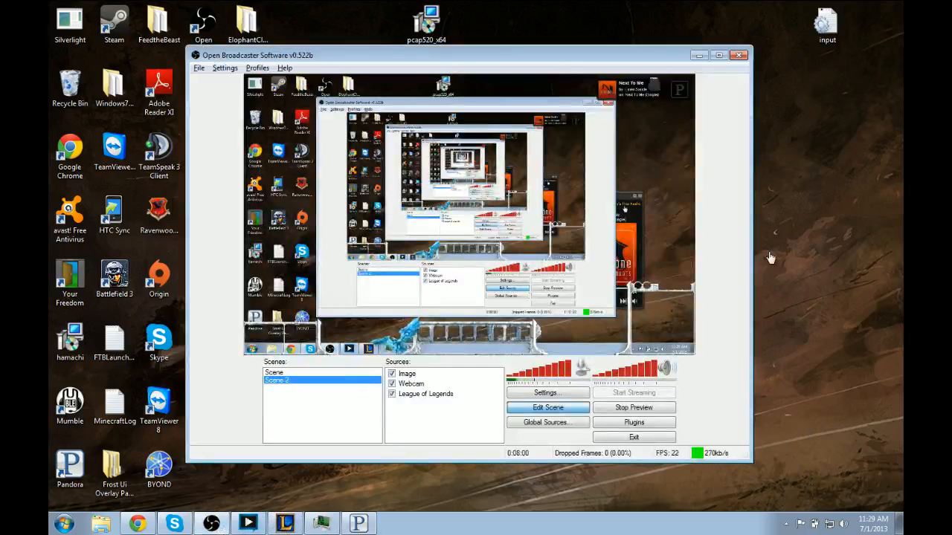
Step: Add a Window Capture source for Pandora to Scene 2, limited to a 255 × 93 sub-region at position 0, 0
right_click(444, 436)
mouse_move(482, 441)
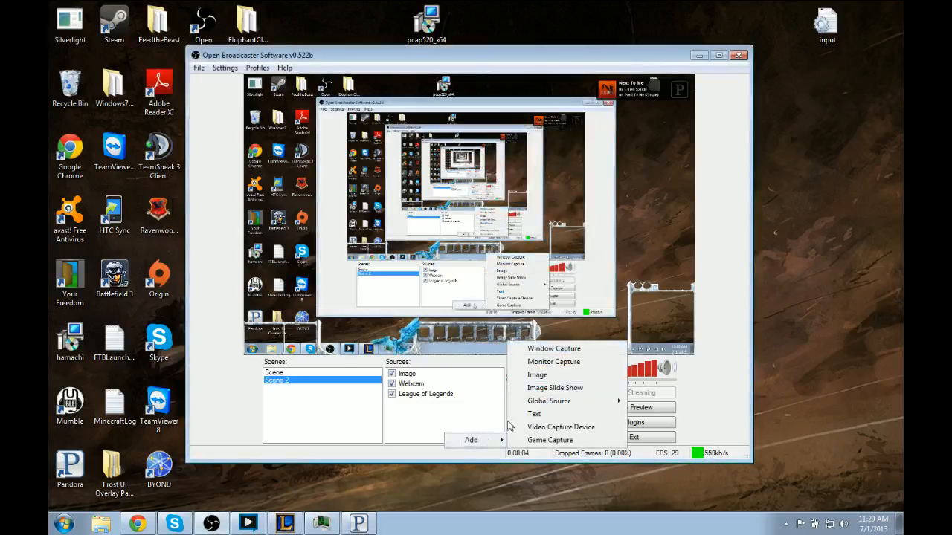
left_click(578, 349)
left_click(523, 277)
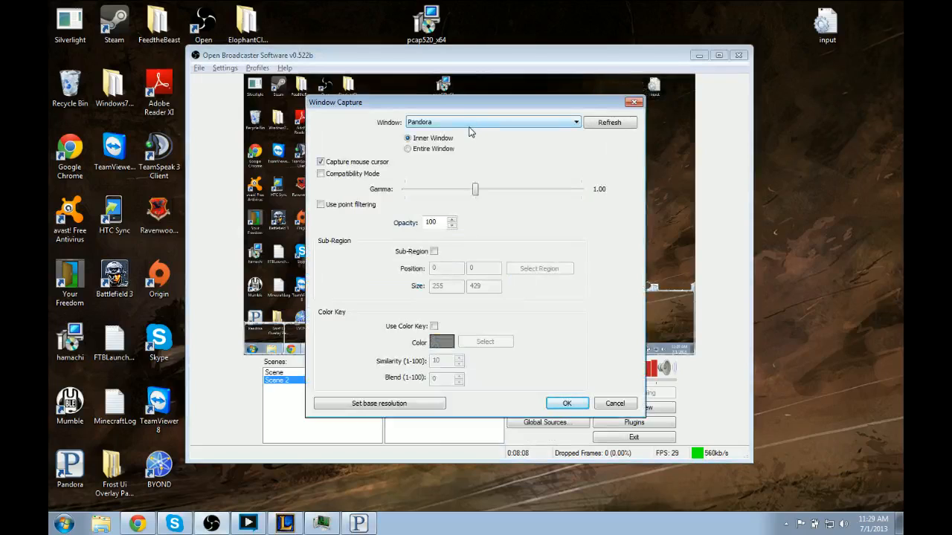
left_click(433, 251)
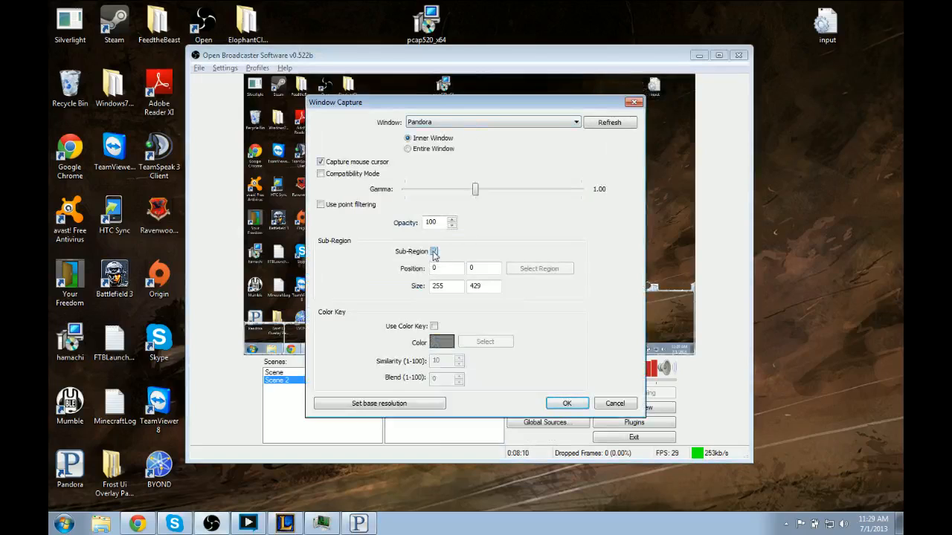
left_click(553, 270)
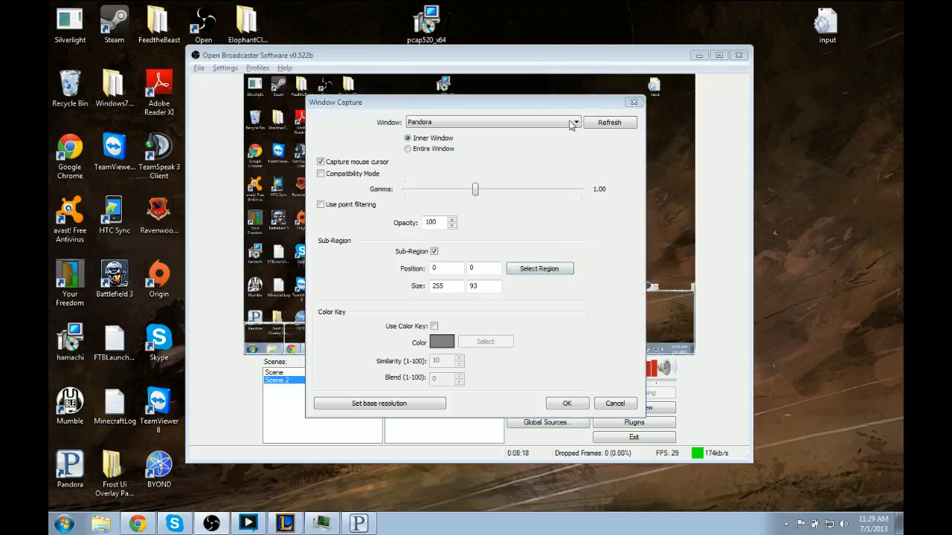
left_click(537, 269)
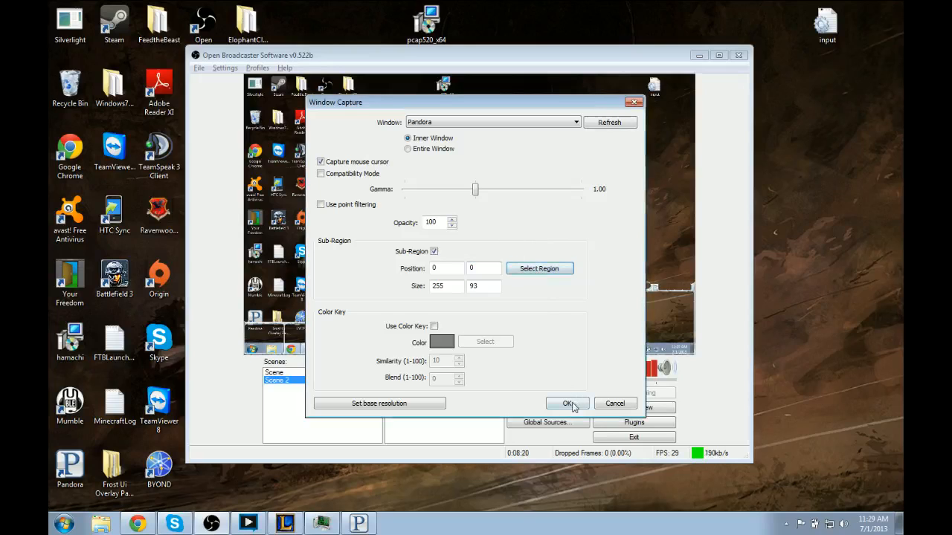
left_click(566, 404)
Step: Place the window capture just below the Pandora player in the preview, and shift the broadcaster and Pandora windows
left_click_drag(582, 65, 605, 47)
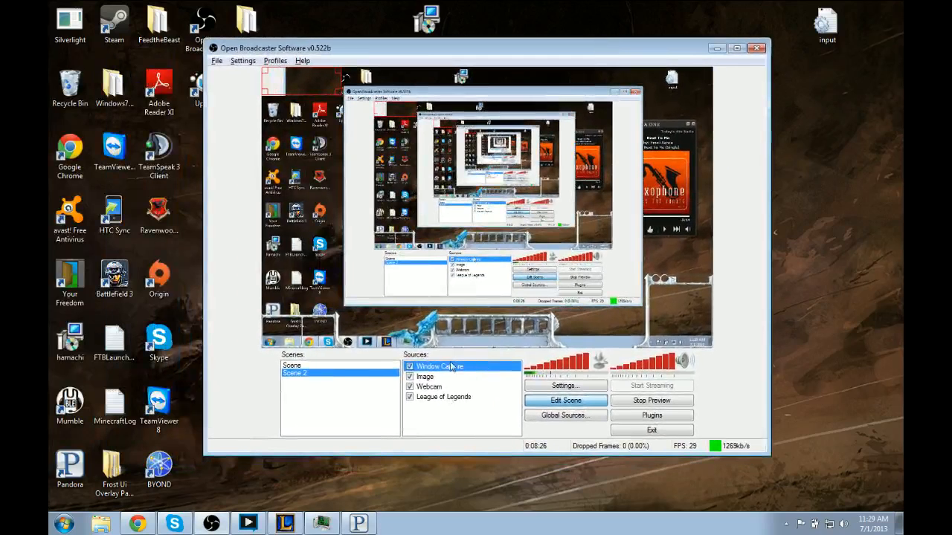
left_click(556, 404)
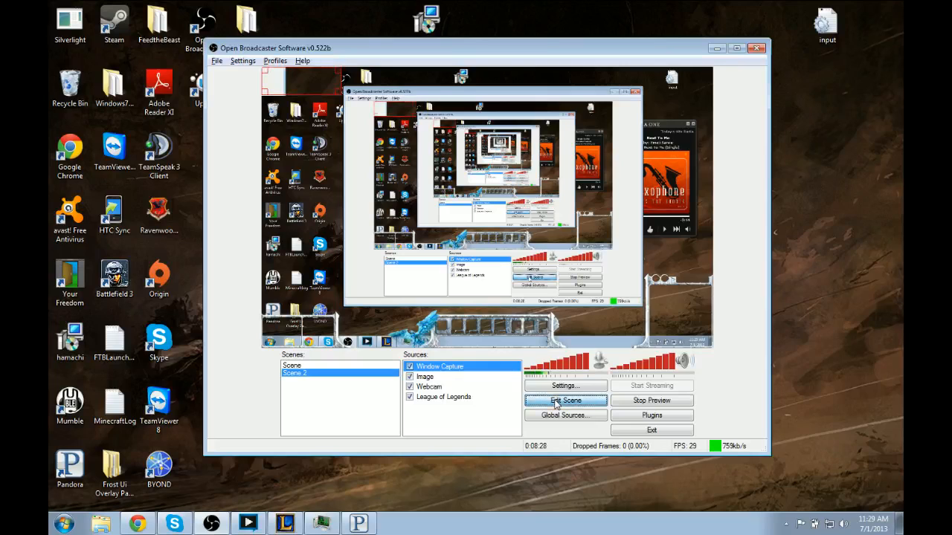
left_click_drag(301, 90, 680, 246)
left_click_drag(585, 48, 543, 48)
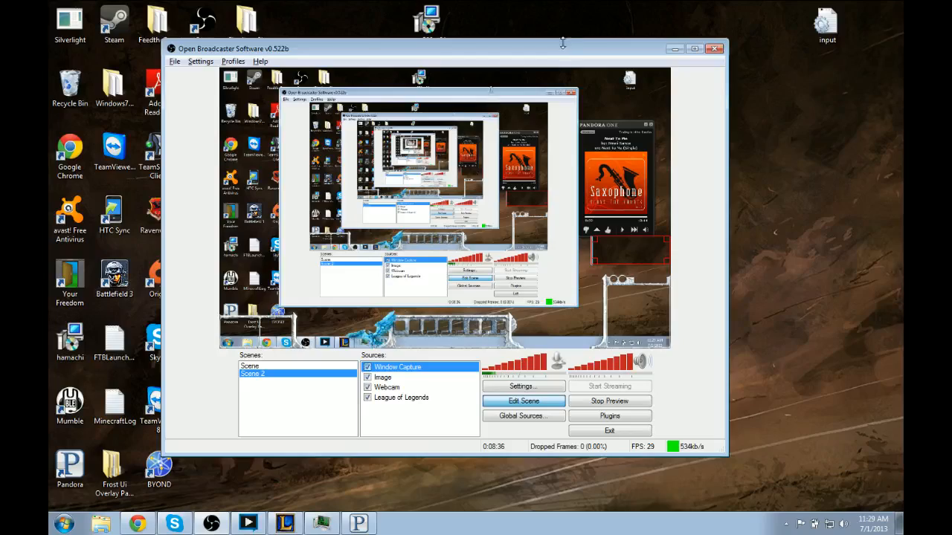
mouse_move(608, 49)
left_mouse_down()
mouse_move(769, 64)
mouse_move(592, 45)
left_mouse_up()
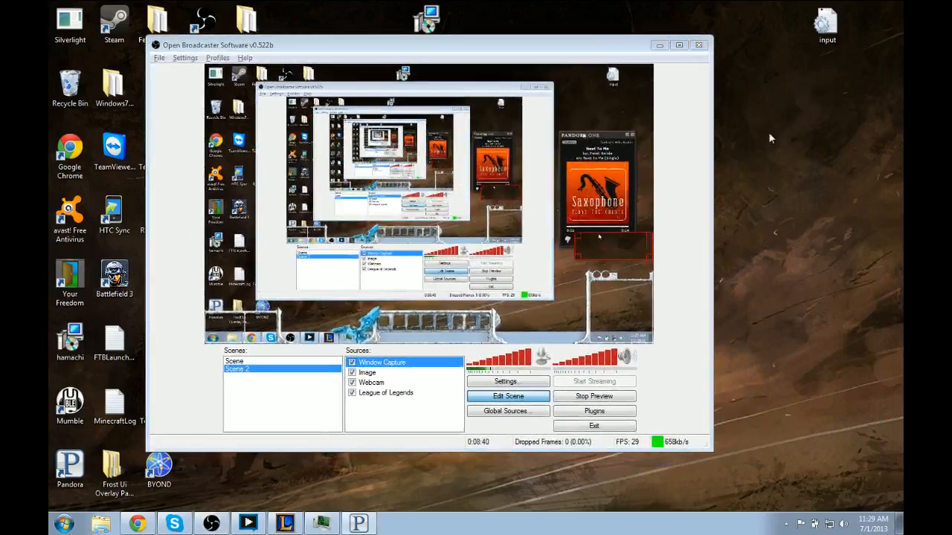
left_click_drag(755, 139, 793, 123)
Step: Remove the Window Capture source from Scene 2
right_click(401, 362)
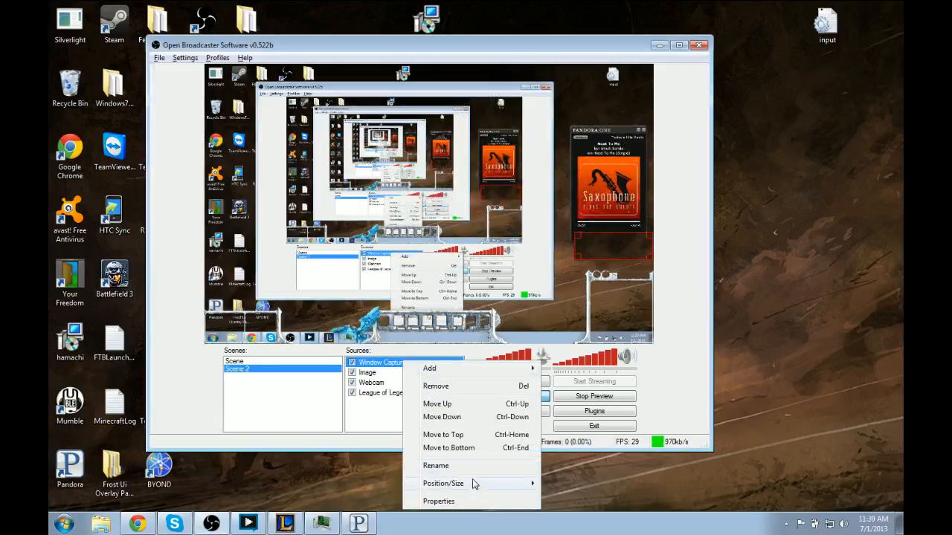
left_click(477, 387)
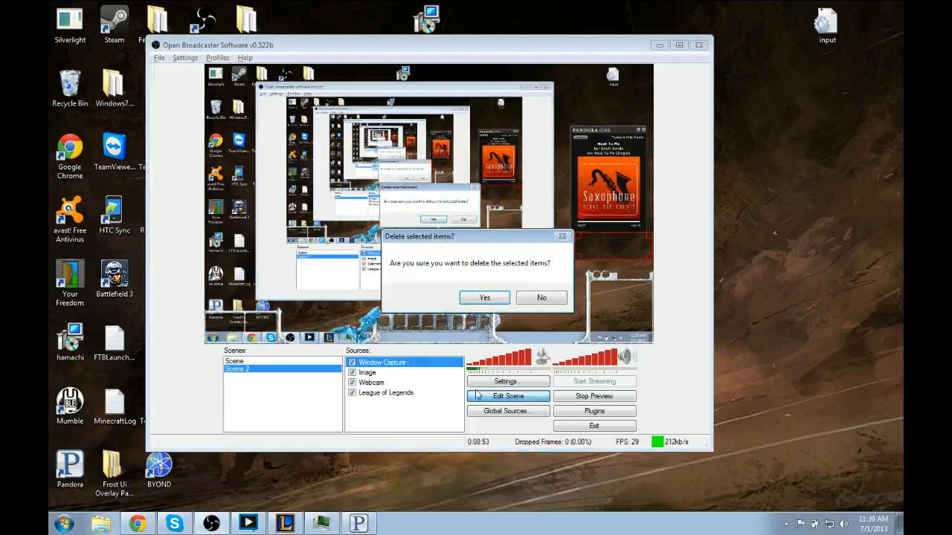
left_click(484, 297)
Step: Add a new Window Capture source for Pandora, limited to a 255 × 57 sub-region at position 0, 44
right_click(377, 413)
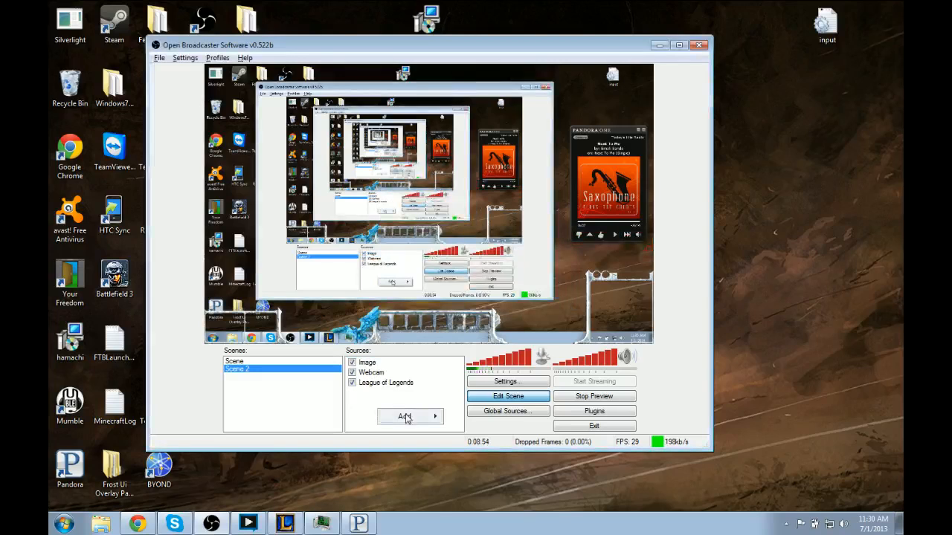
mouse_move(403, 416)
left_click(507, 418)
left_click(515, 273)
left_click(433, 252)
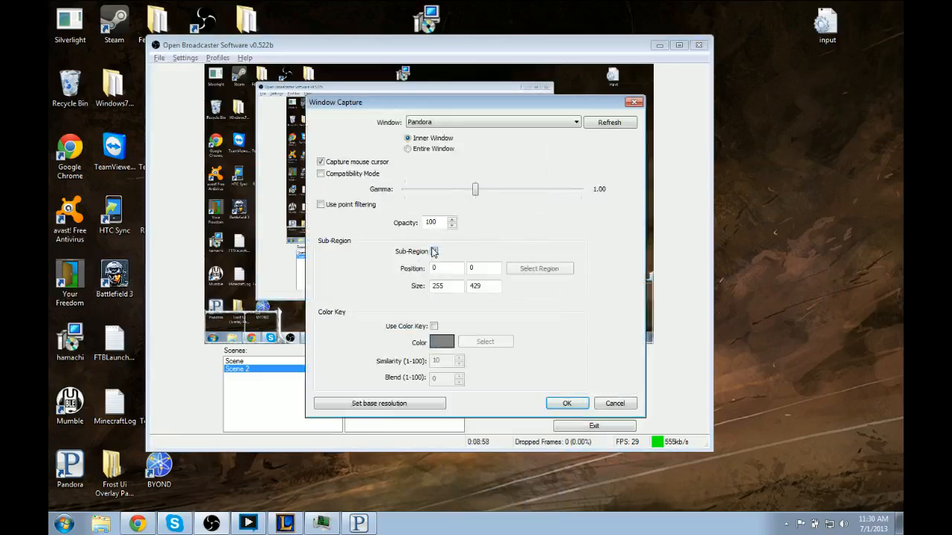
left_click(547, 271)
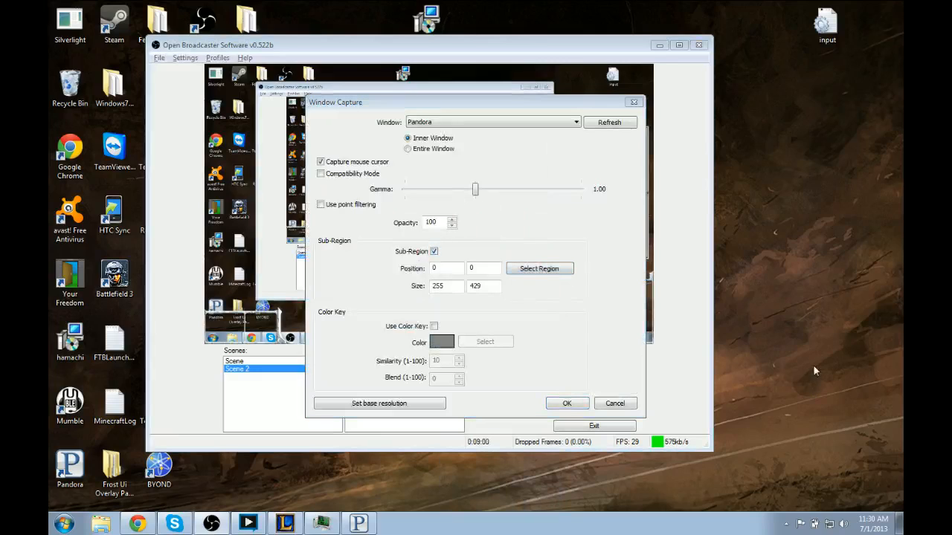
left_click_drag(816, 368, 803, 180)
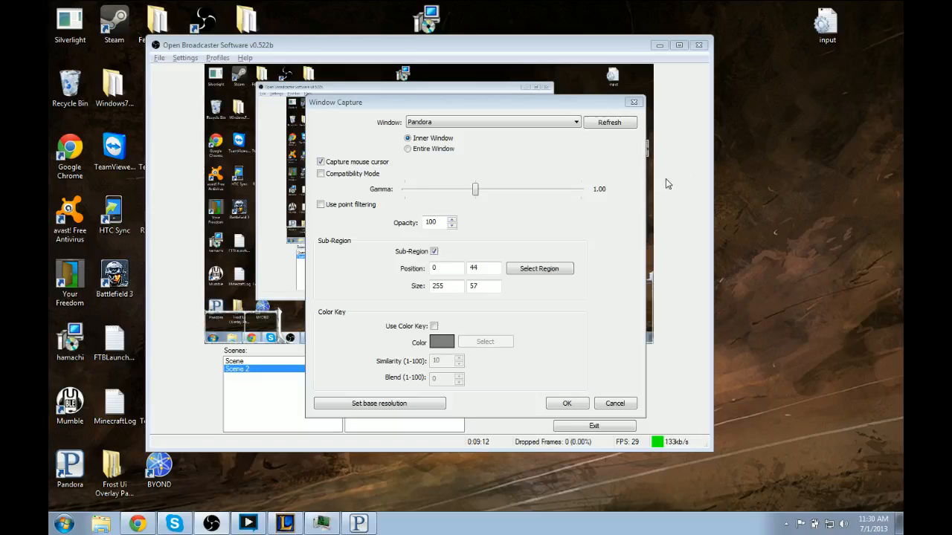
left_click(568, 407)
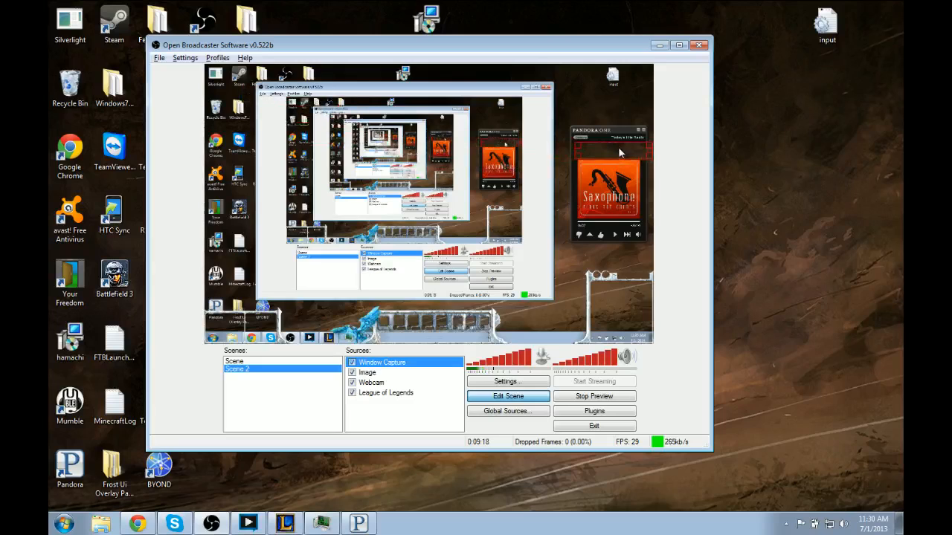
Step: Move the new window capture to the lower edge of the Pandora player and check its capture properties
left_click_drag(606, 190, 599, 241)
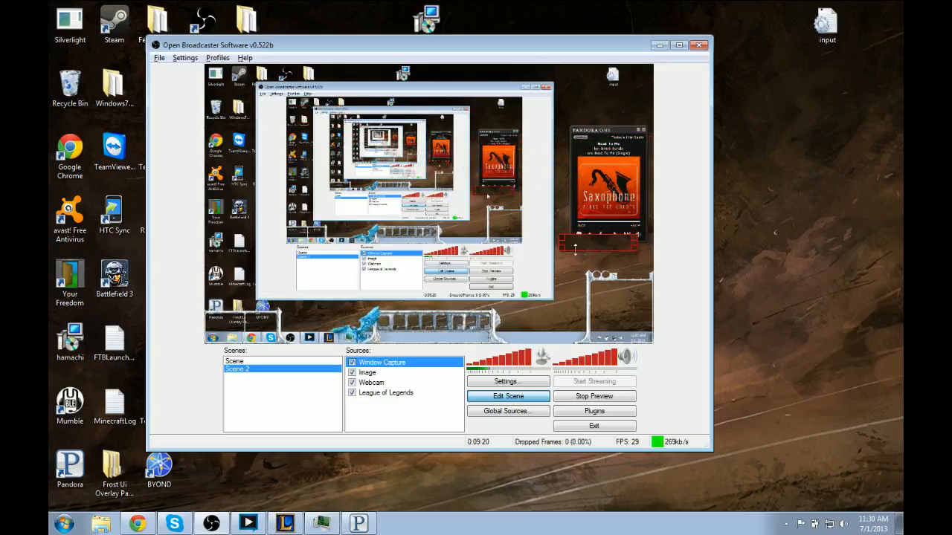
right_click(416, 363)
left_click(446, 353)
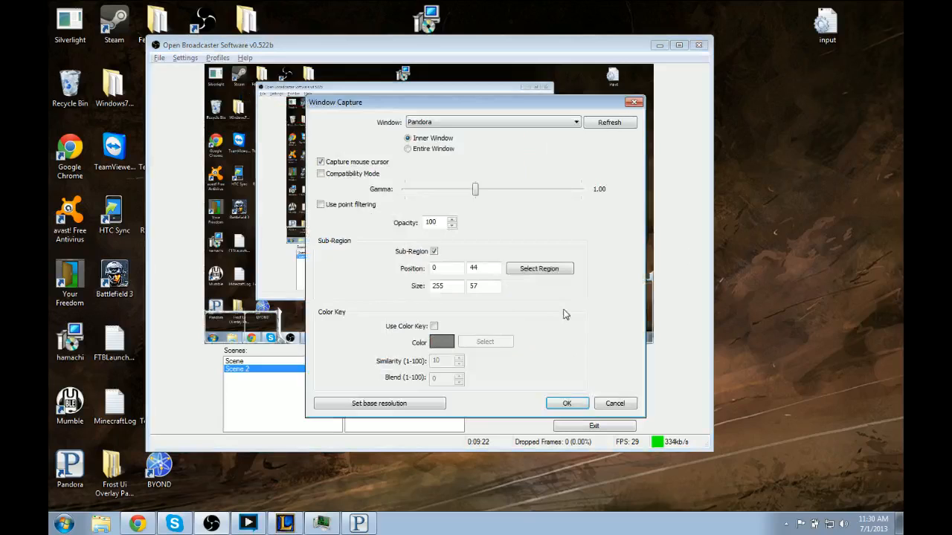
left_click(623, 403)
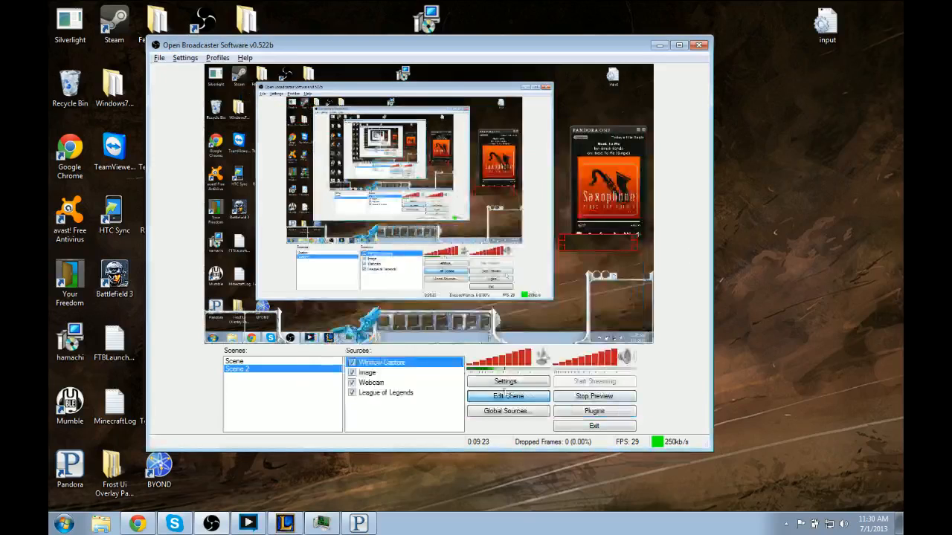
Step: Delete the second Pandora window capture from Scene 2's sources
right_click(376, 362)
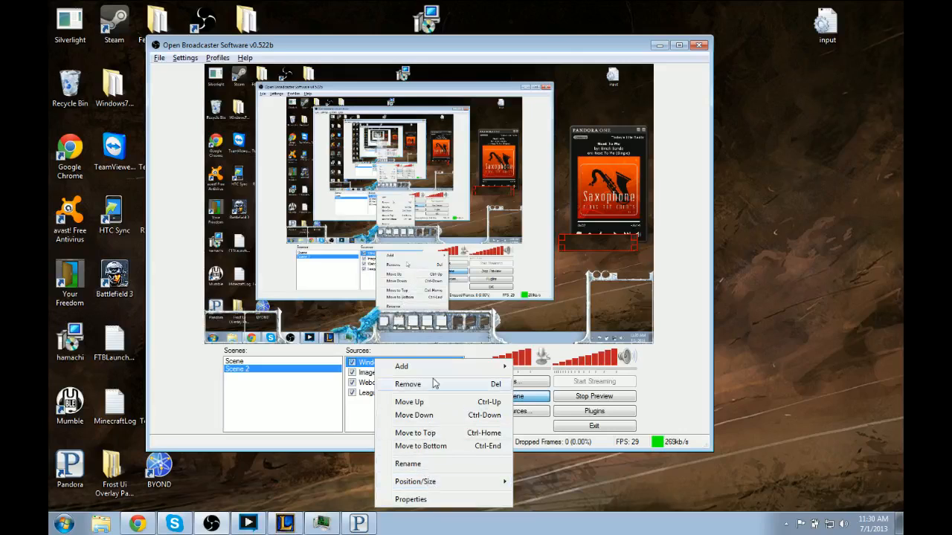
left_click(407, 383)
left_click(485, 299)
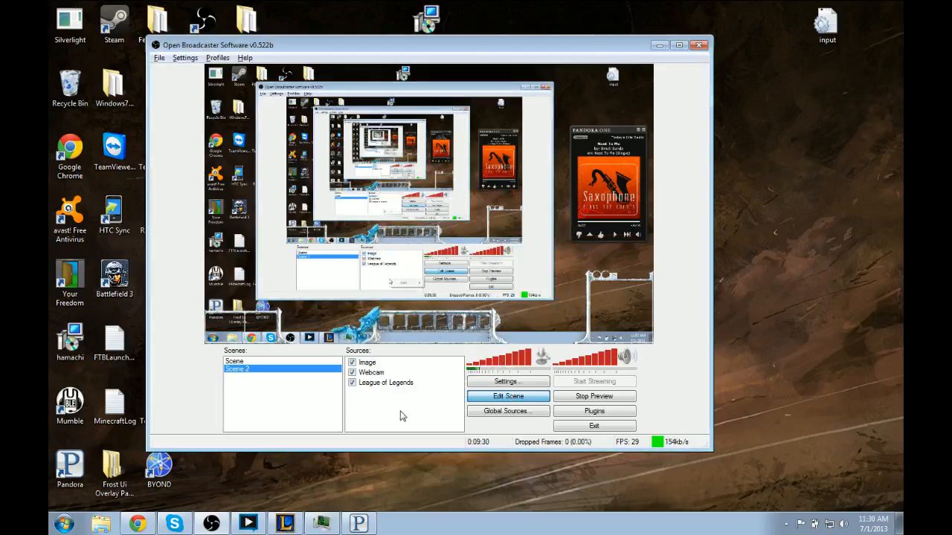
Step: Add a Monitor Capture source for monitor 1, limited to a 253 × 89 sub-region at position 1171, 223 over Pandora's track information
right_click(400, 416)
mouse_move(439, 421)
left_click(513, 422)
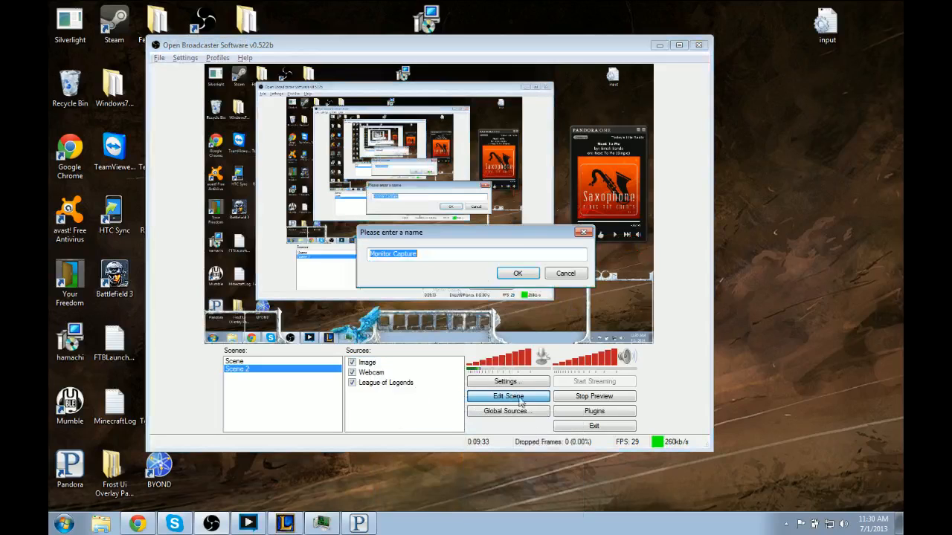
left_click(515, 271)
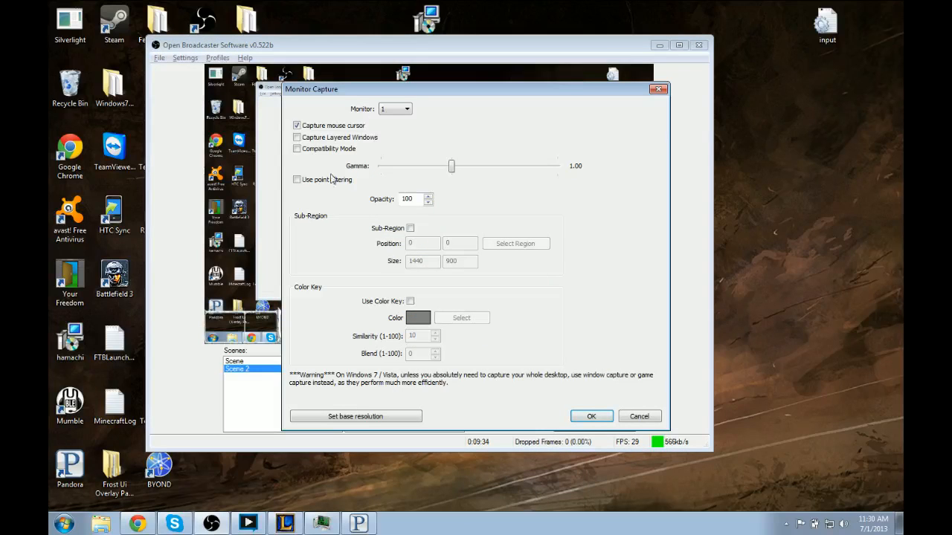
left_click(410, 228)
left_click(505, 244)
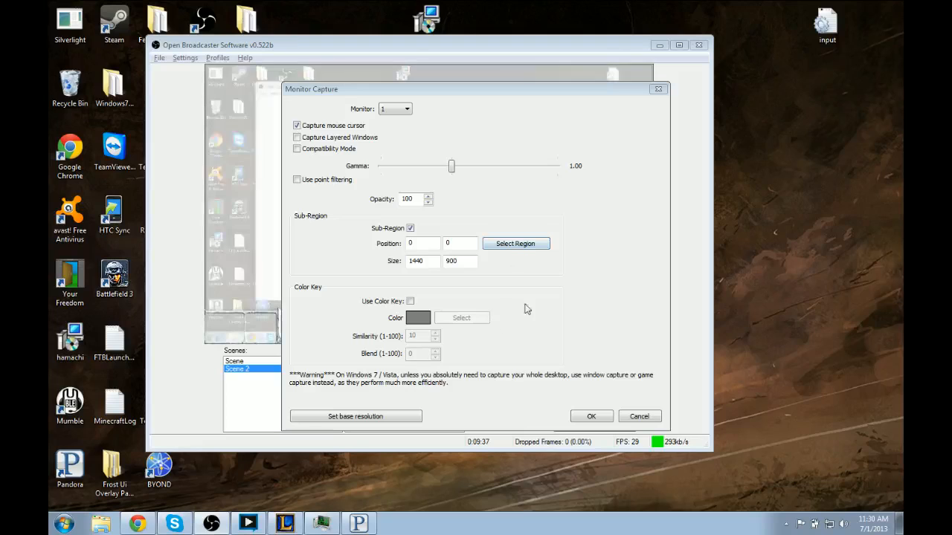
left_click_drag(335, 100, 152, 47)
left_click(788, 174)
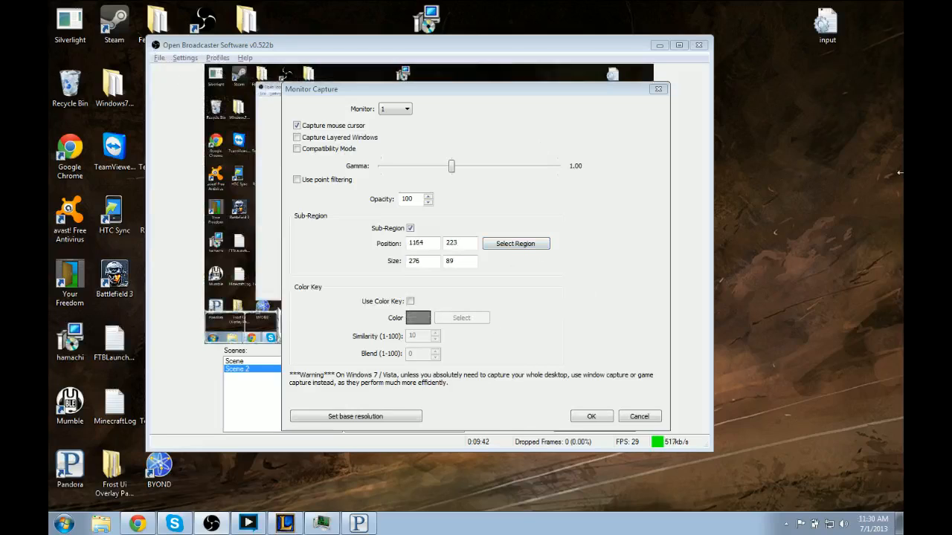
left_click_drag(740, 158, 742, 161)
left_click(591, 417)
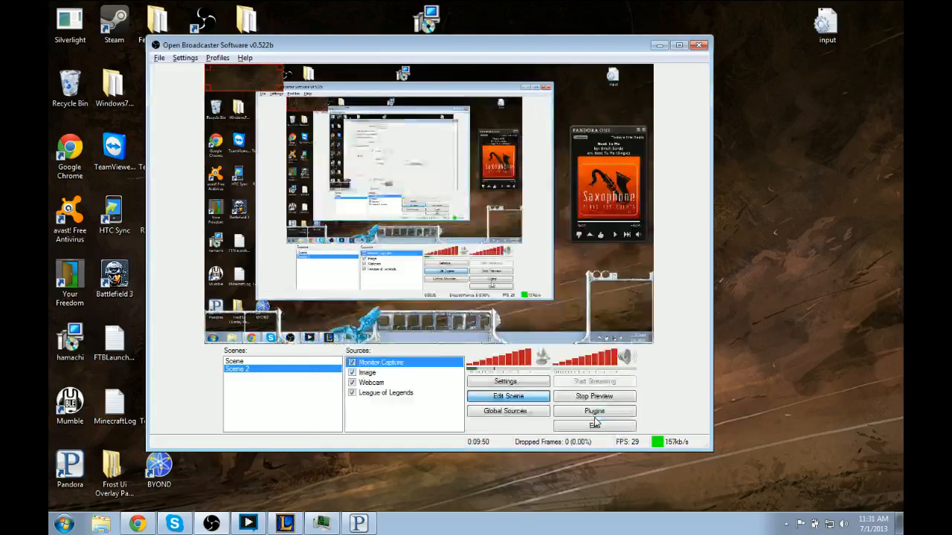
Step: Move the monitor capture beside the Pandora player in the preview and adjust Pandora's position on the desktop
left_click_drag(239, 83, 420, 195)
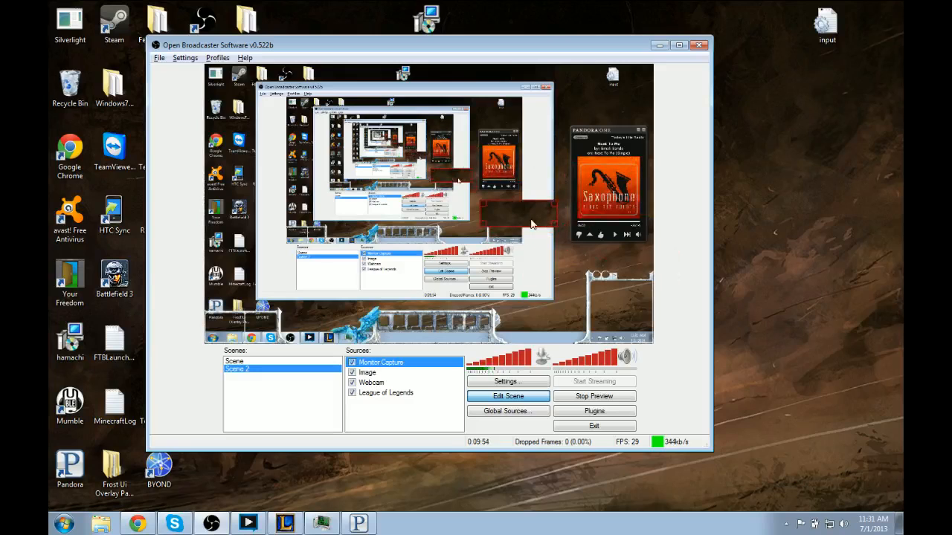
left_click(808, 125)
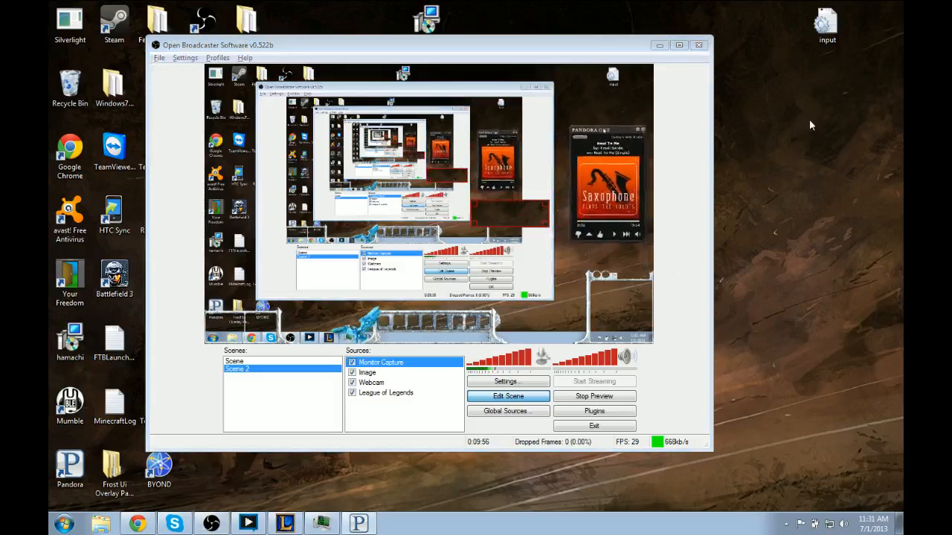
right_click(516, 213)
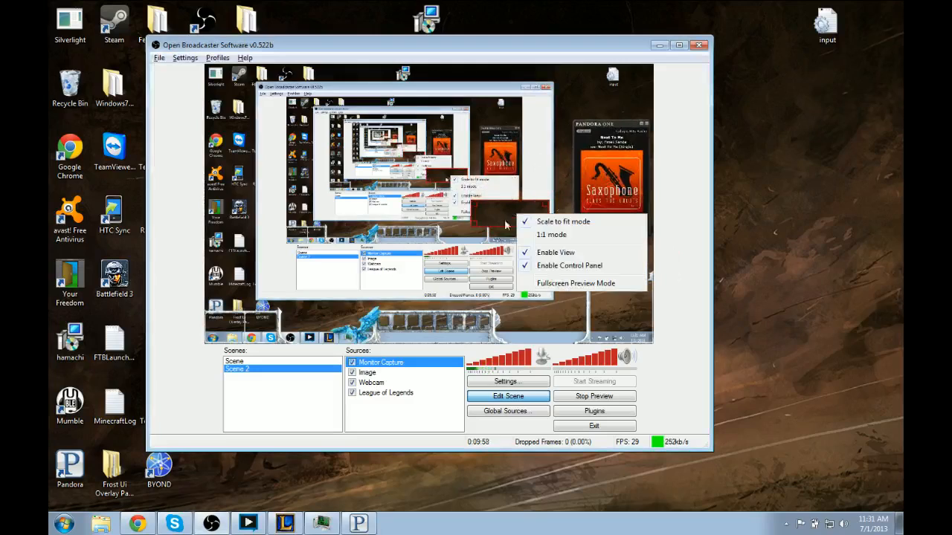
Step: Enable Capture Layered Windows in the Monitor Capture source's properties
left_click(391, 367)
right_click(391, 367)
left_click(424, 503)
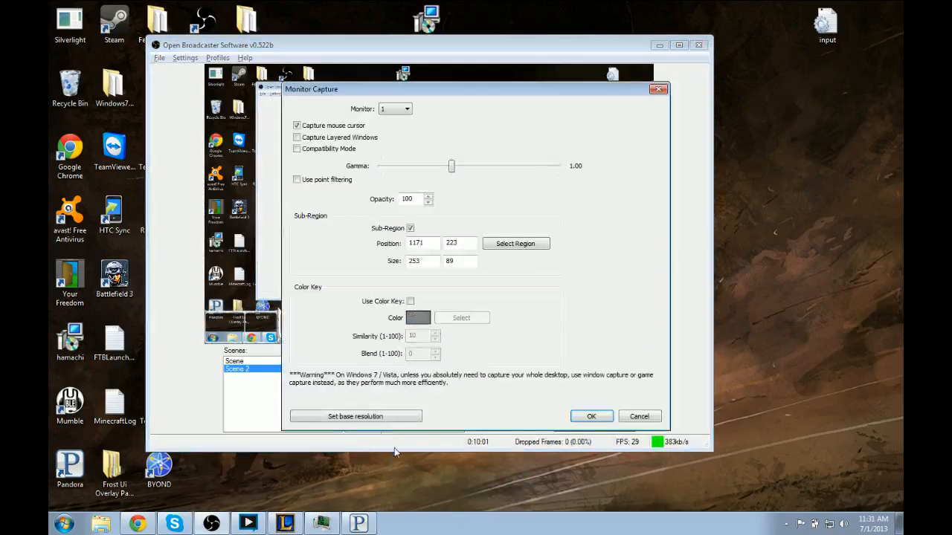
left_click(595, 416)
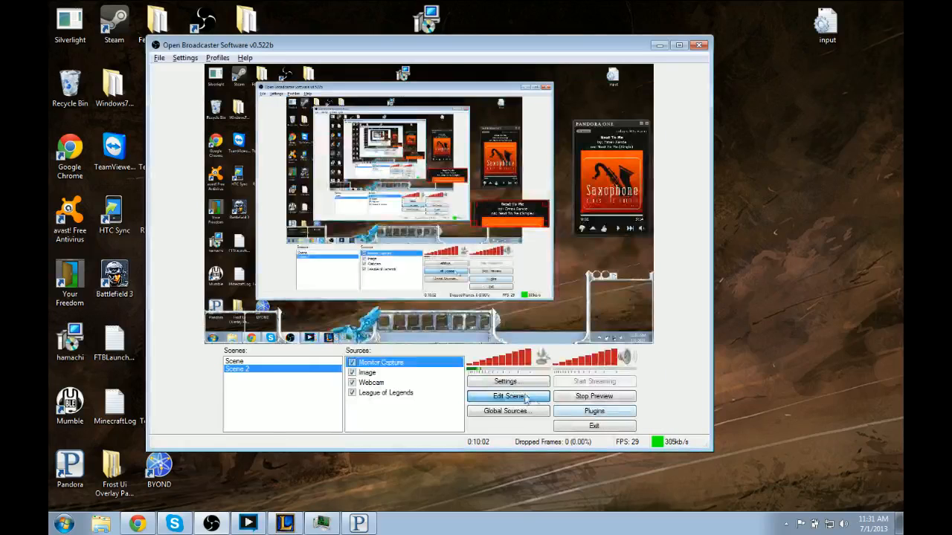
Step: Place the monitor capture directly below the Pandora player in the Scene 2 preview
left_click_drag(496, 215, 602, 252)
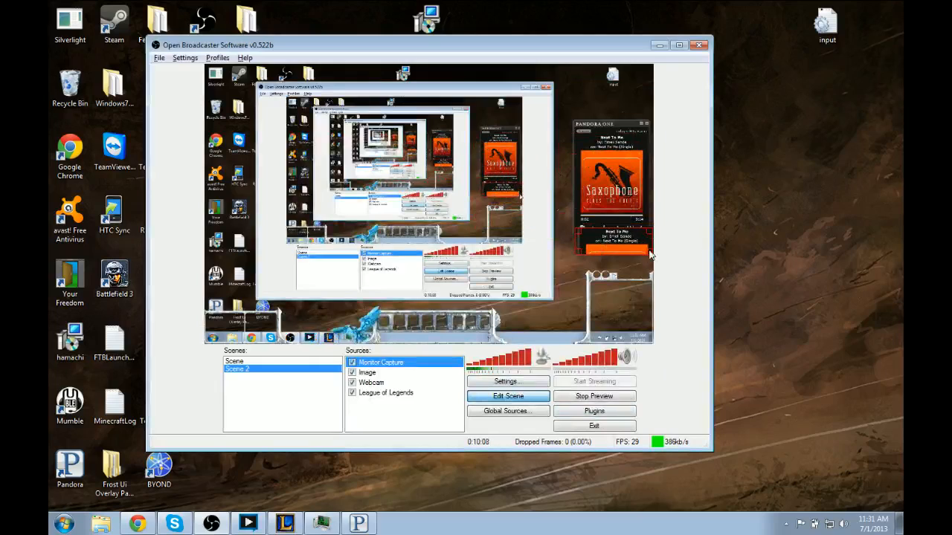
right_click(635, 249)
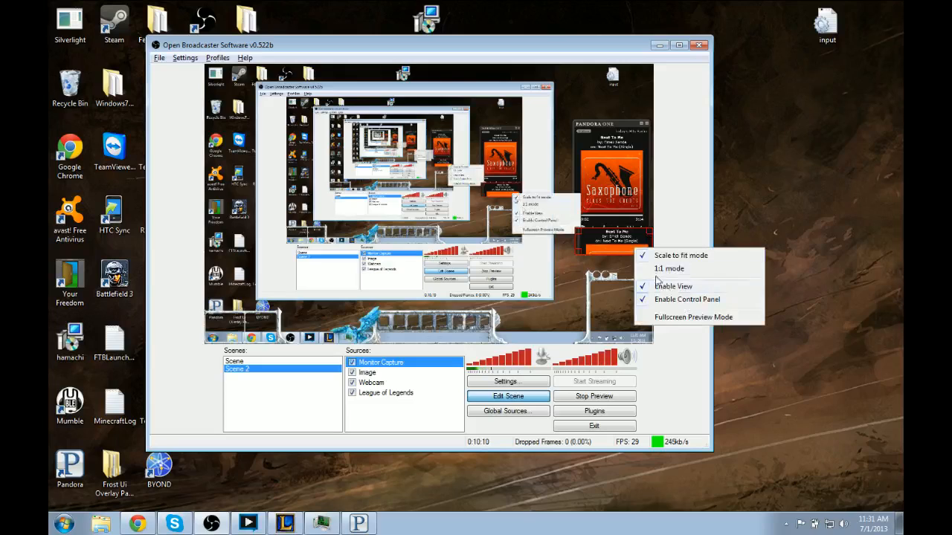
left_click(422, 360)
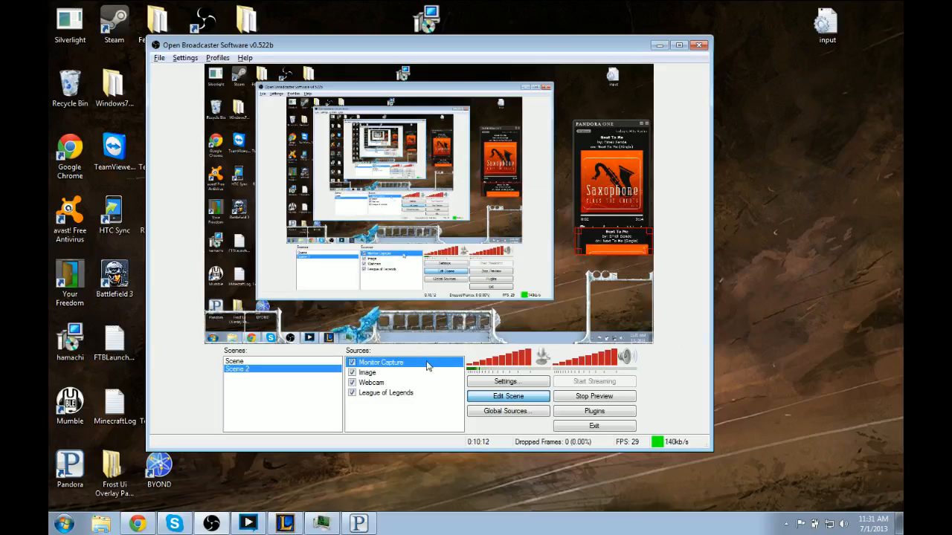
Step: Move the Monitor Capture source's sub-region to position 1181, 199 at size 253 × 89 and apply it
right_click(427, 365)
left_click(464, 504)
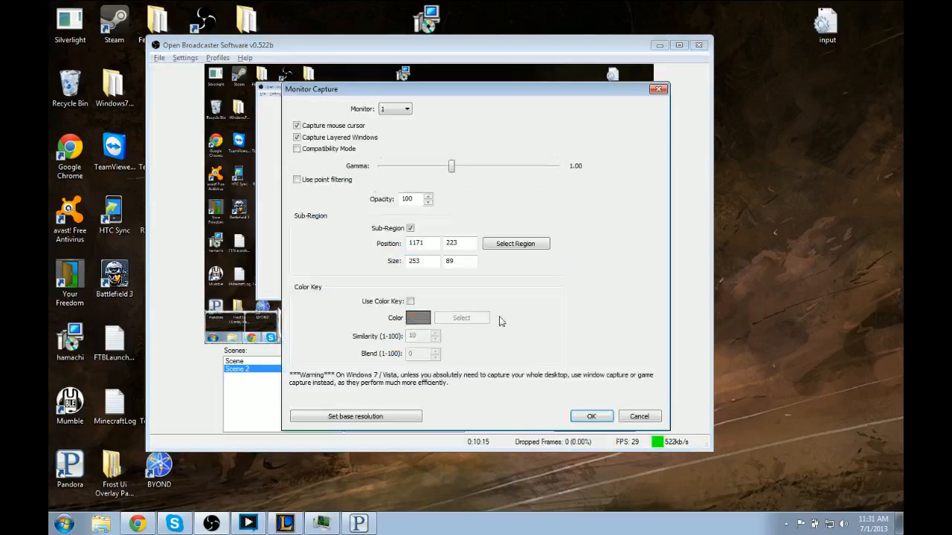
left_click(515, 244)
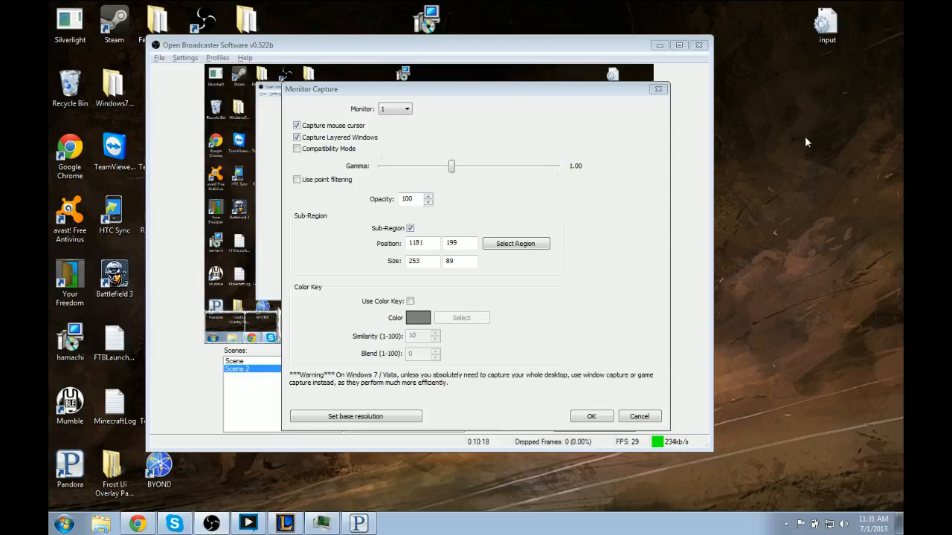
left_click(587, 418)
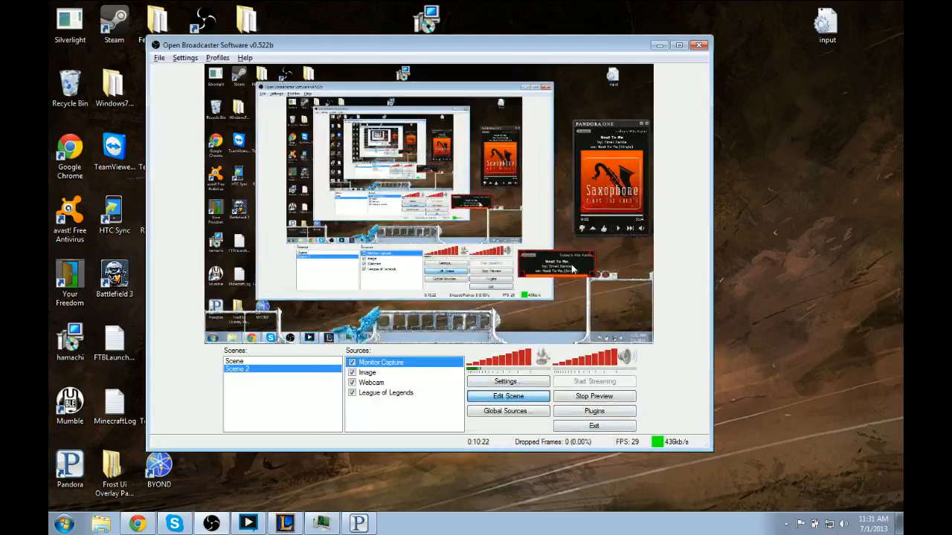
Step: Shift Pandora slightly down on the desktop and place the monitor capture below it in the preview
left_click_drag(632, 243, 429, 226)
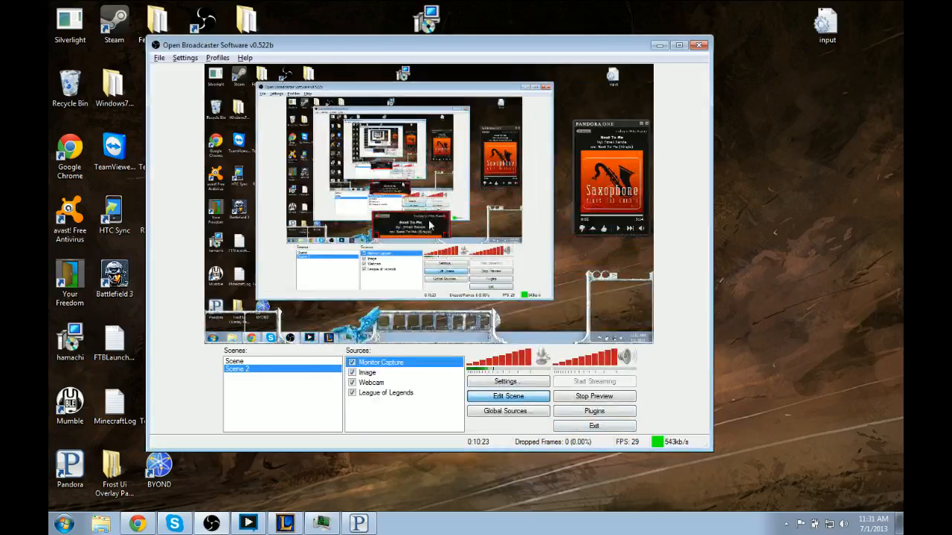
left_click(788, 114)
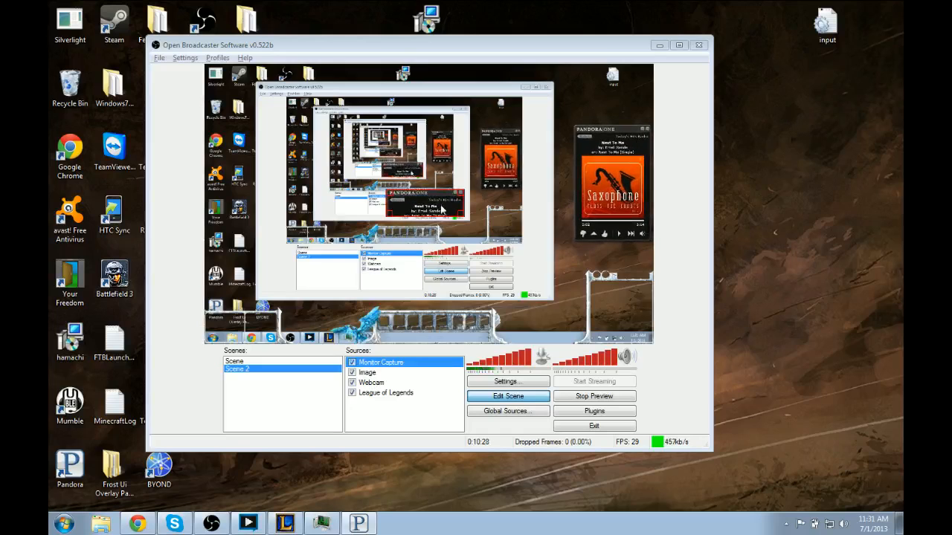
left_click(610, 262)
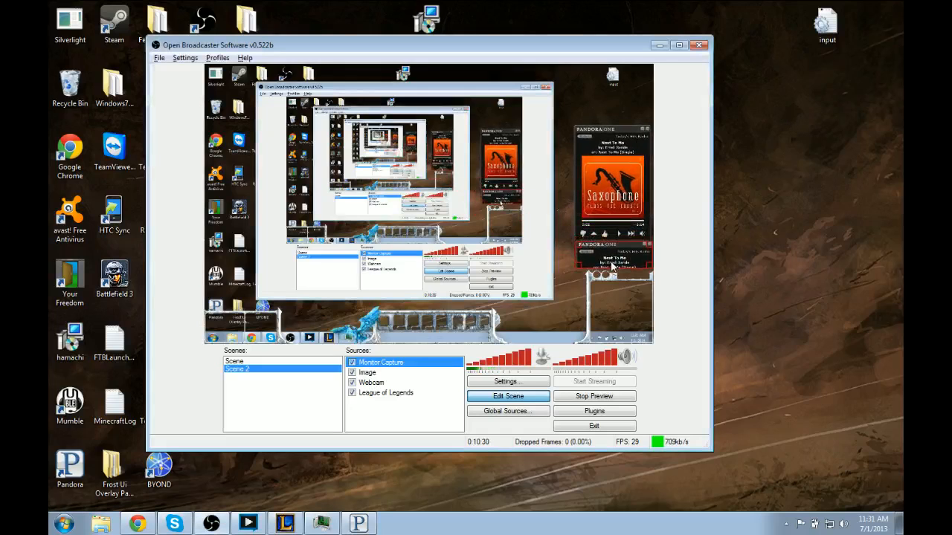
Step: Switch to League of Legends and start a custom 5x5 Blind Pick game on Summoner's Rift
left_click(285, 524)
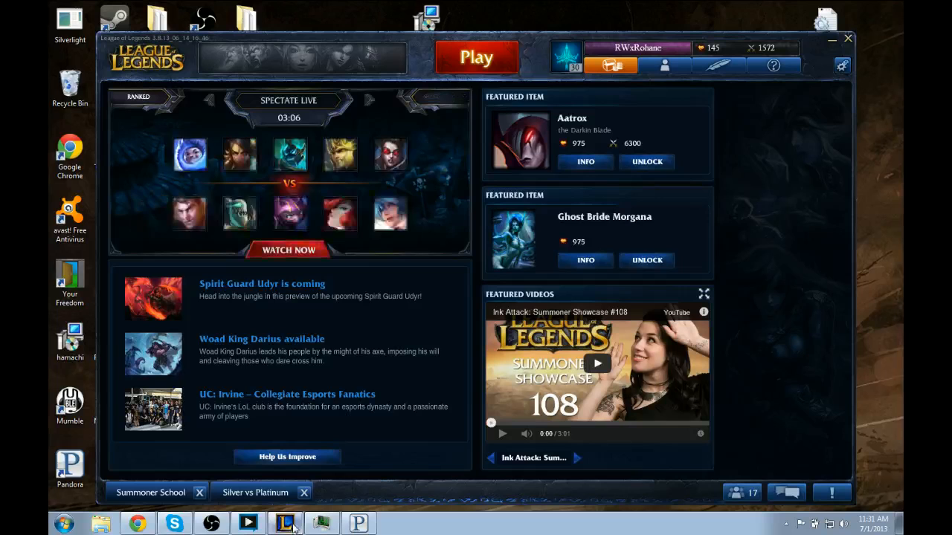
left_click(462, 67)
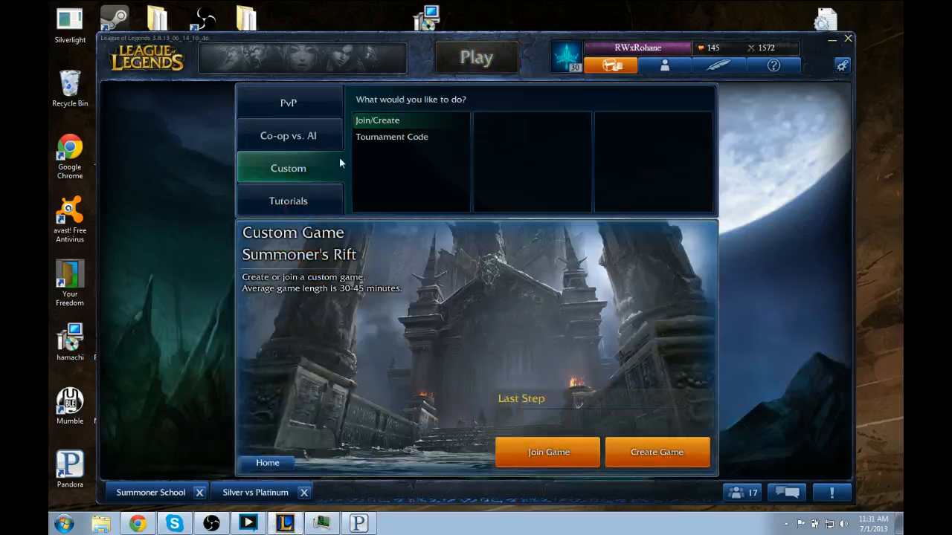
left_click(656, 452)
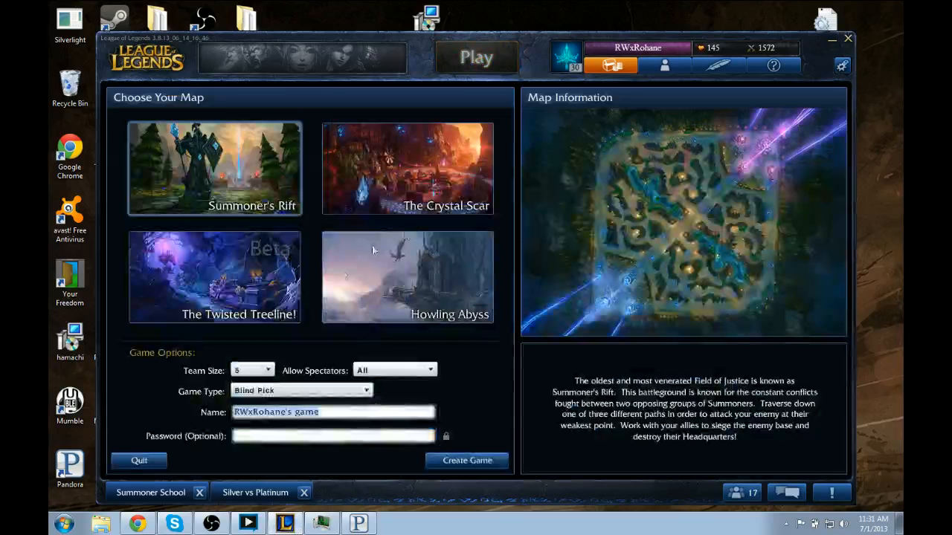
left_click(473, 459)
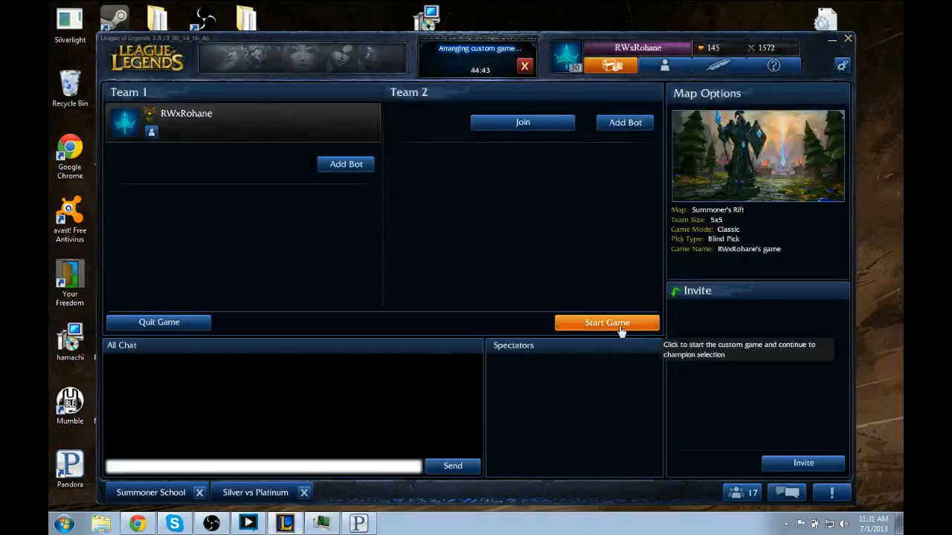
left_click(639, 324)
Step: Pick Graves in champion selection and lock in the choice
left_click(427, 297)
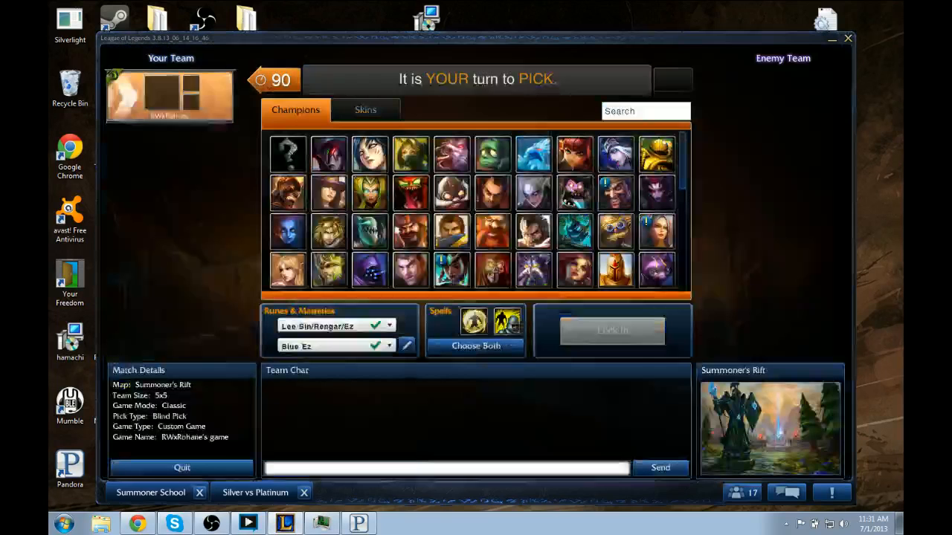
left_click(287, 168)
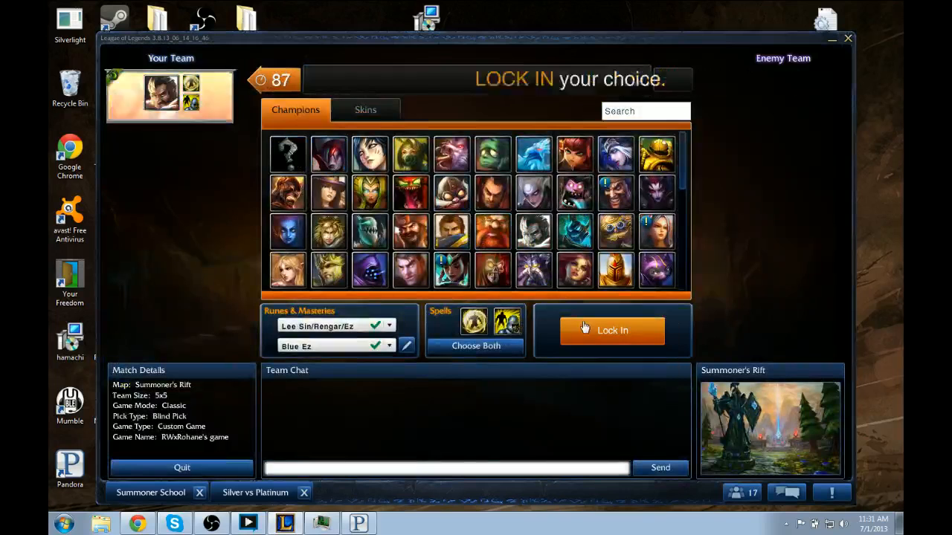
left_click(612, 331)
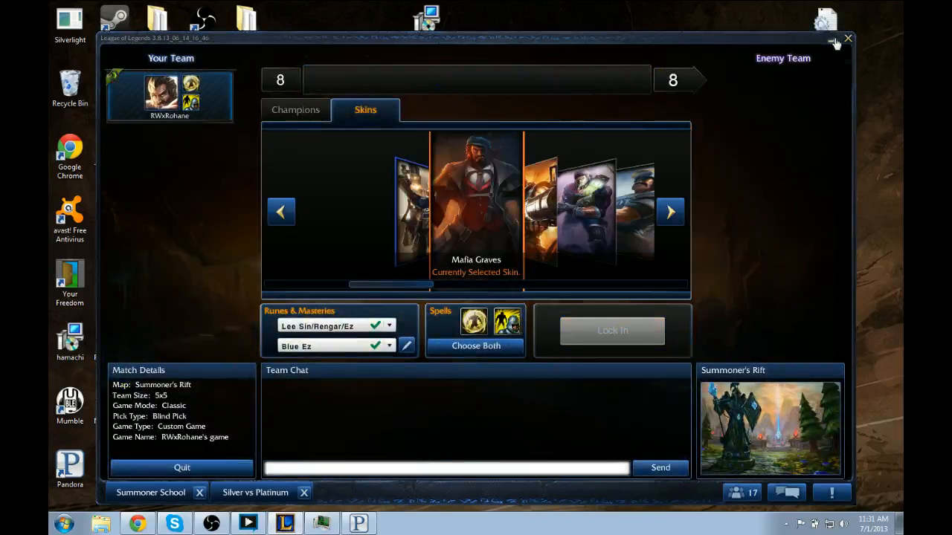
Step: Minimize the League of Legends client and return to Open Broadcaster Software
left_click(831, 38)
left_click(285, 524)
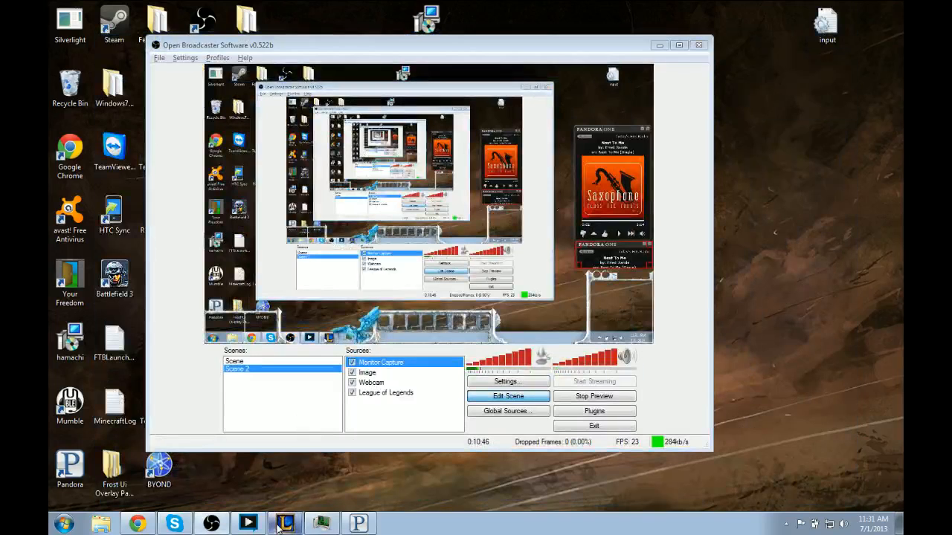
left_click_drag(542, 44, 602, 60)
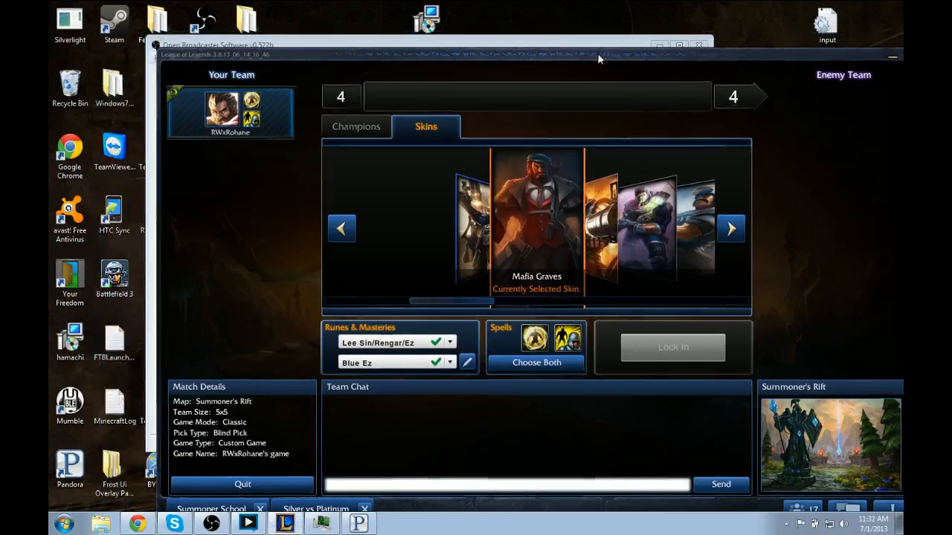
left_click(532, 38)
left_click(783, 64)
left_click_drag(783, 65, 641, 44)
left_click(751, 39)
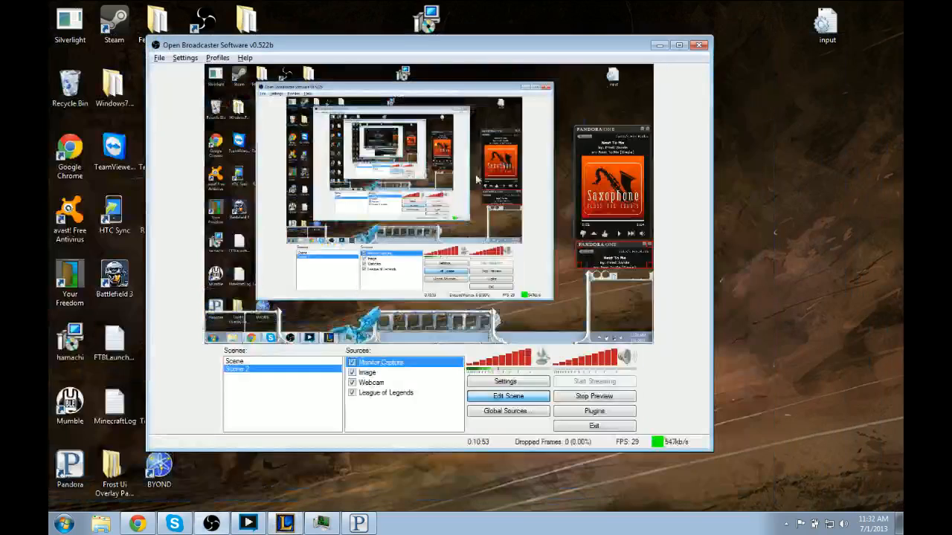
Step: Remove the Monitor Capture source from Scene 2 and confirm the deletion
right_click(367, 366)
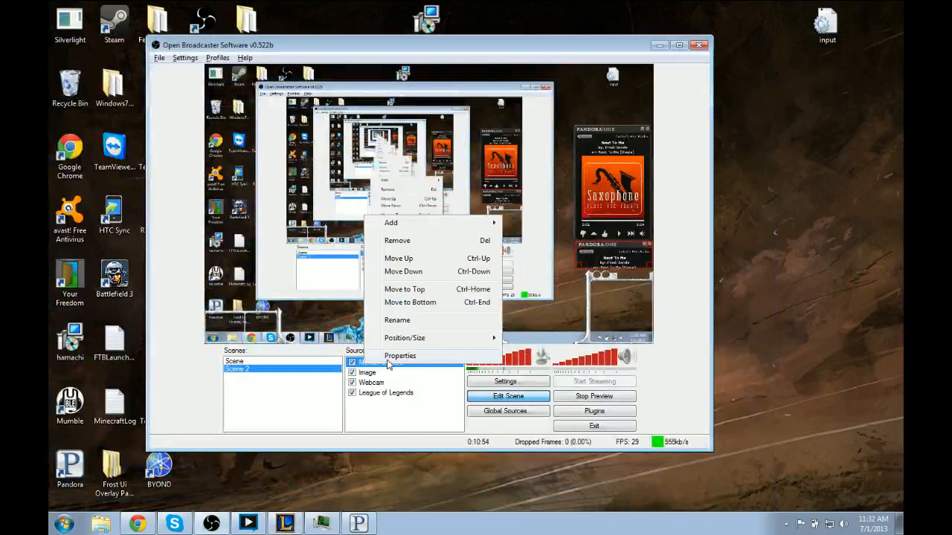
left_click(421, 241)
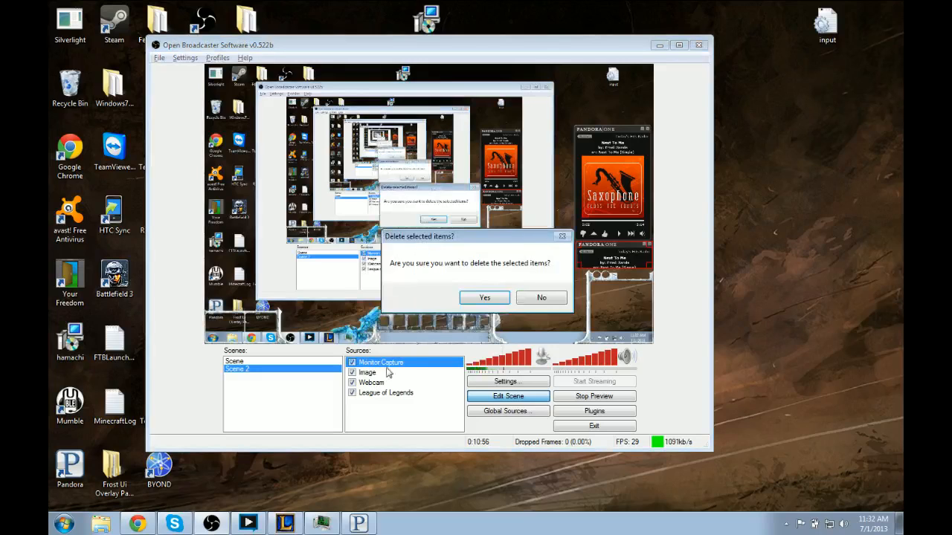
left_click(482, 303)
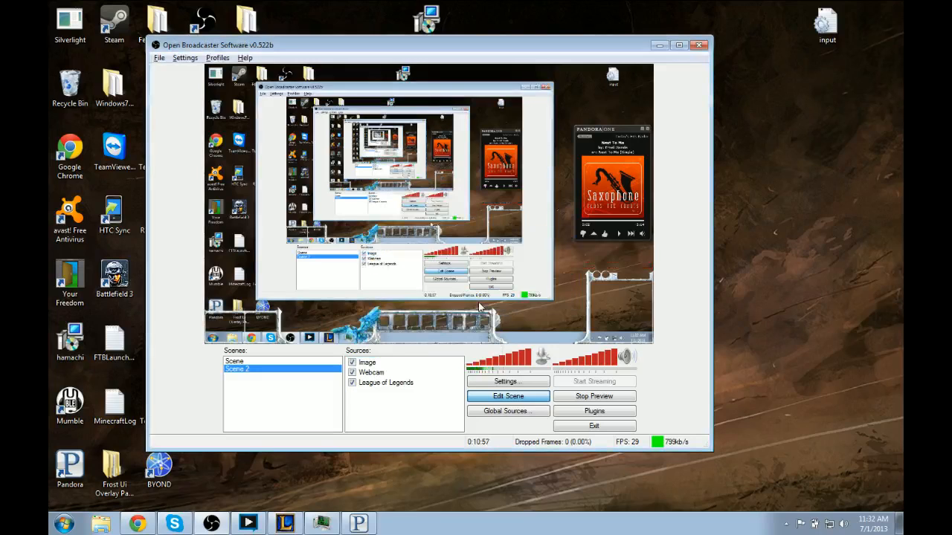
Step: Add a Window Capture source to Scene 2 under its default name, with Pandora as the captured window
right_click(373, 411)
mouse_move(405, 421)
left_click(474, 417)
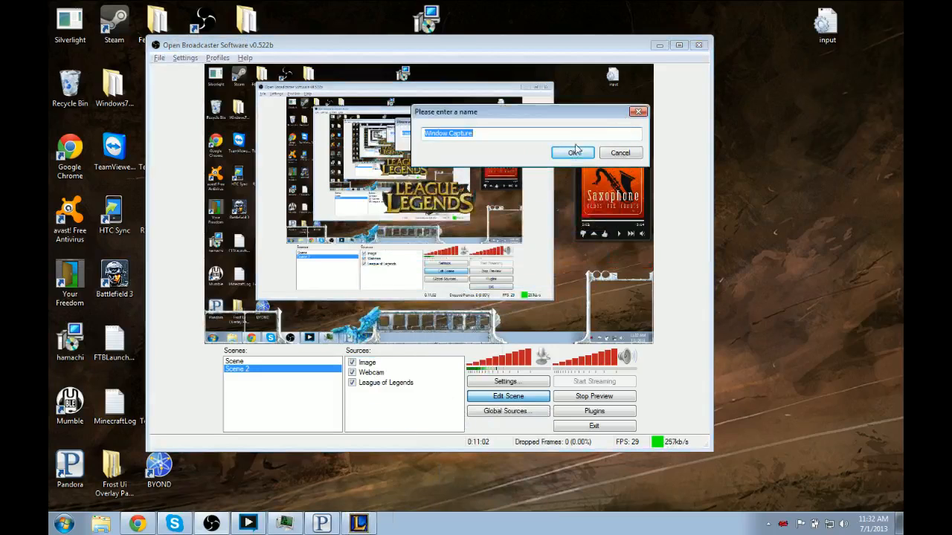
key("Return")
left_click(508, 122)
left_click(487, 148)
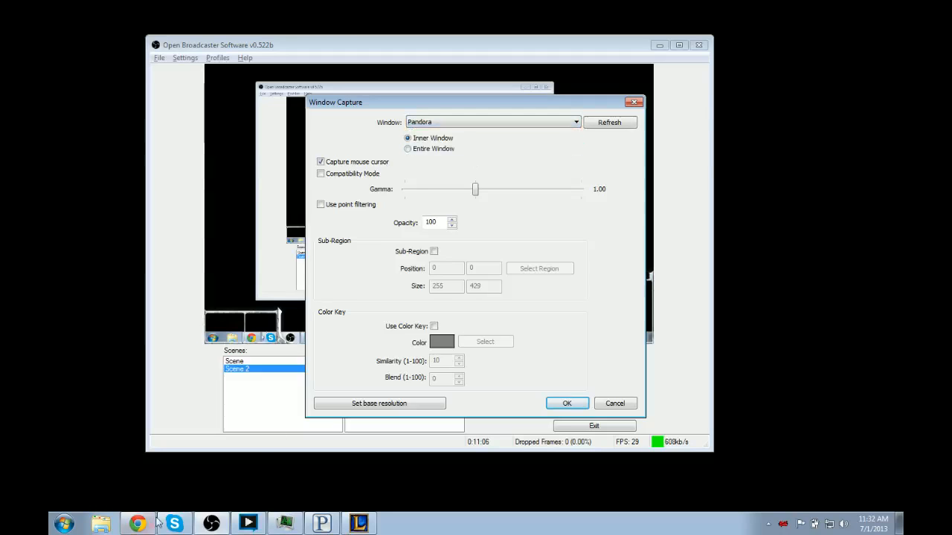
Step: Check the League of Legends loading screen and return to the Window Capture settings in Open Broadcaster Software
left_click(899, 524)
left_click(213, 525)
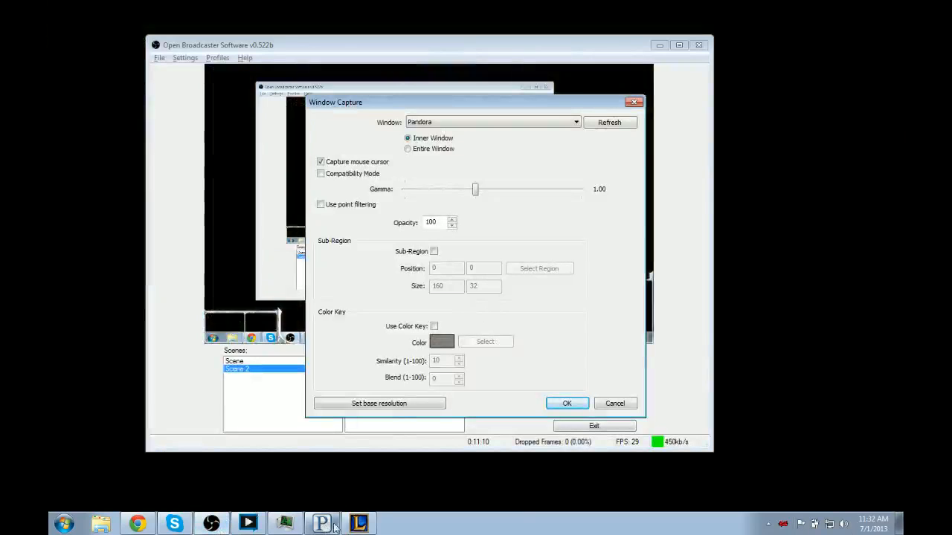
left_click(363, 523)
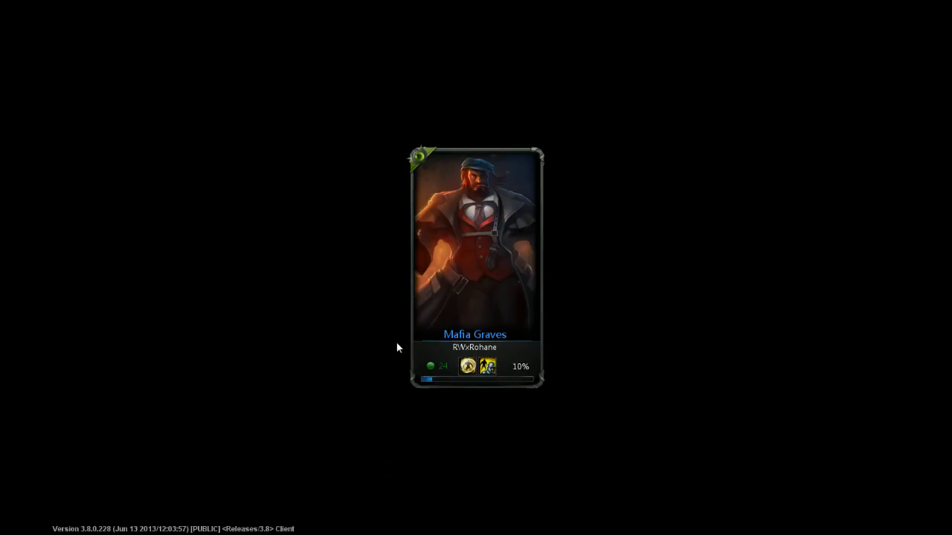
key("alt+Tab")
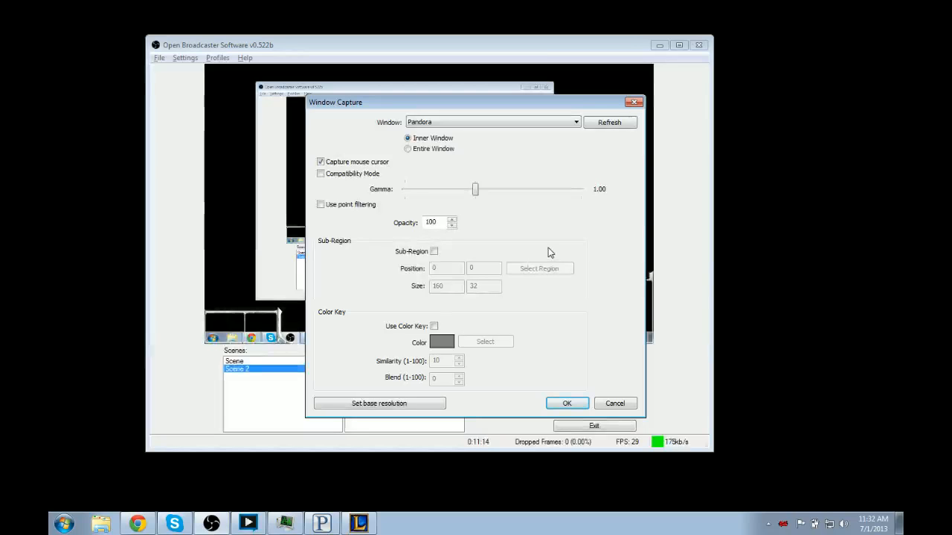
left_click(898, 523)
left_click(212, 524)
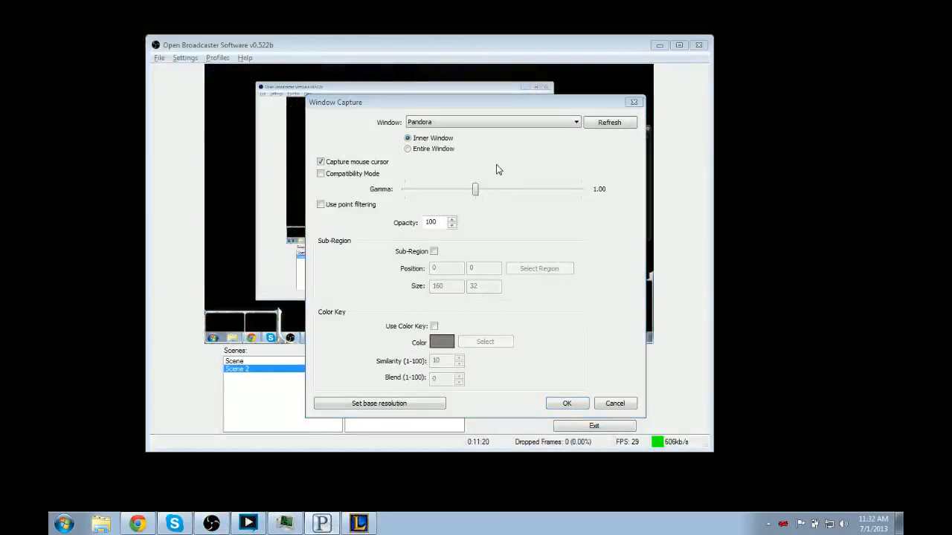
Step: Limit the Pandora window capture to a 252 × 55 sub-region at position 0, 46 and apply the settings
left_click(433, 251)
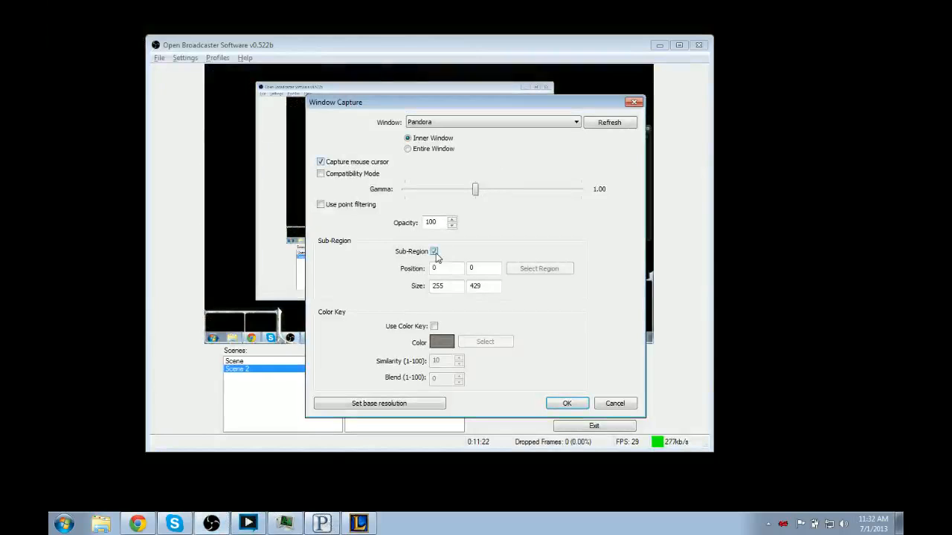
left_click(542, 270)
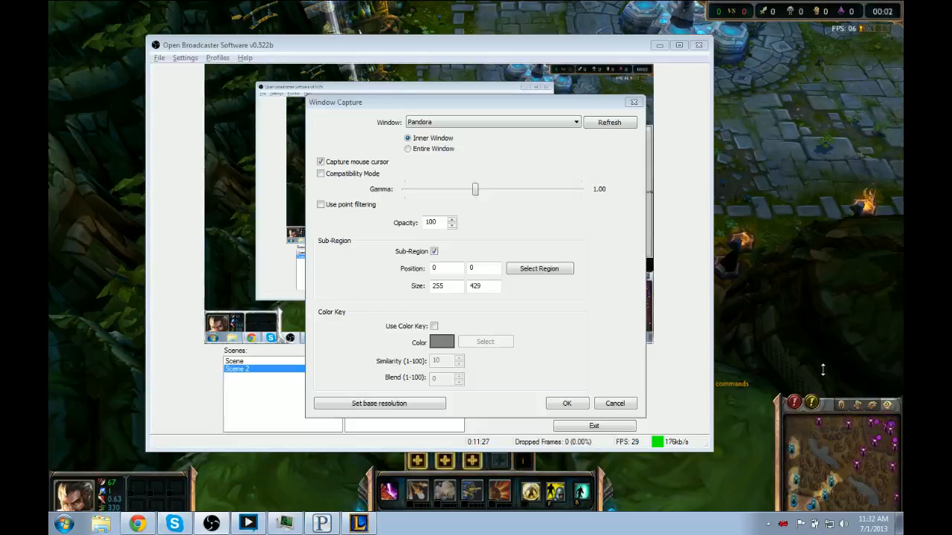
left_click_drag(820, 364, 819, 174)
left_click_drag(820, 123, 829, 148)
left_click_drag(899, 171, 896, 168)
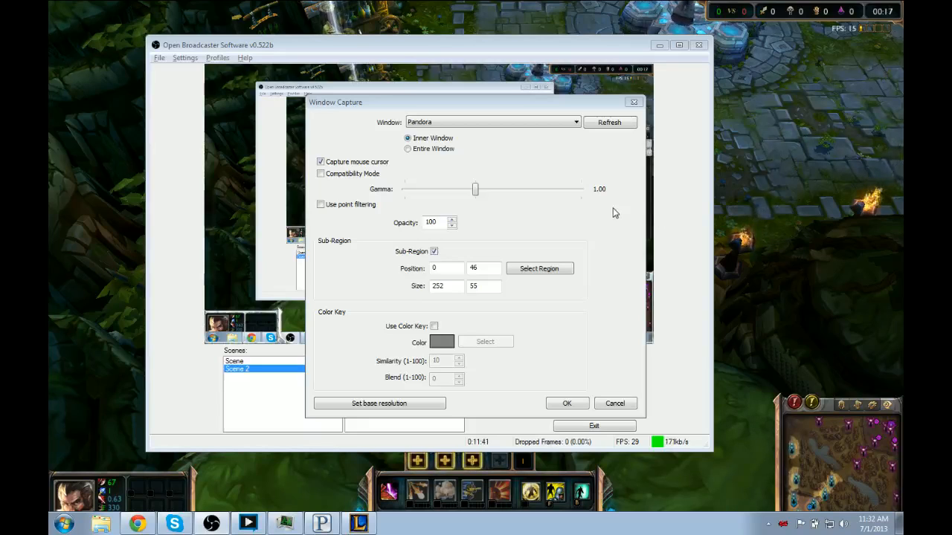
left_click(581, 406)
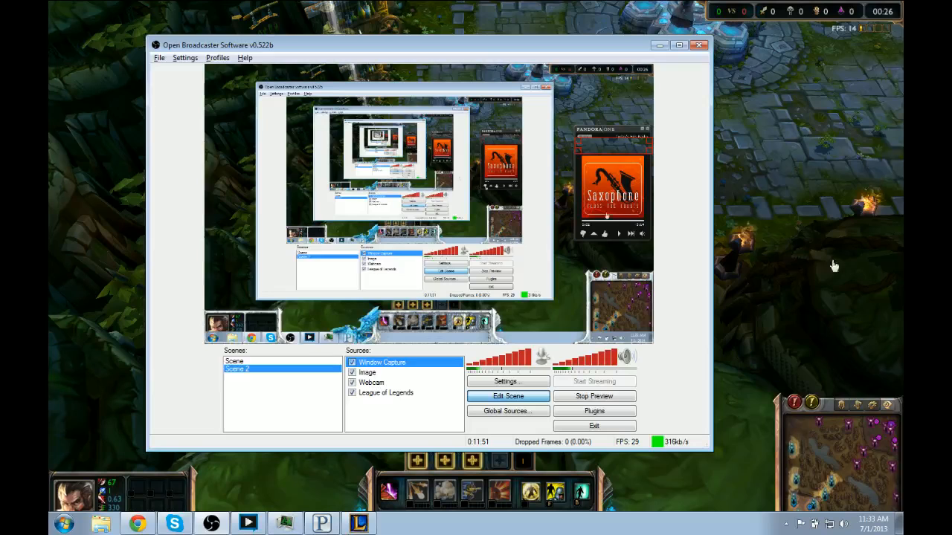
Step: Try a gamma of 0.50 on the Pandora window capture, return it to 1.00, and apply an opacity of 0
right_click(391, 365)
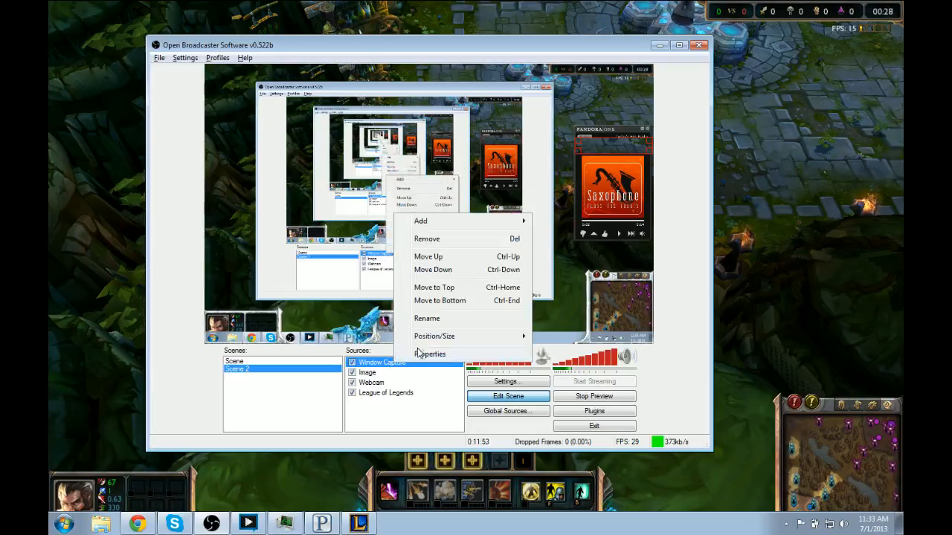
left_click(416, 358)
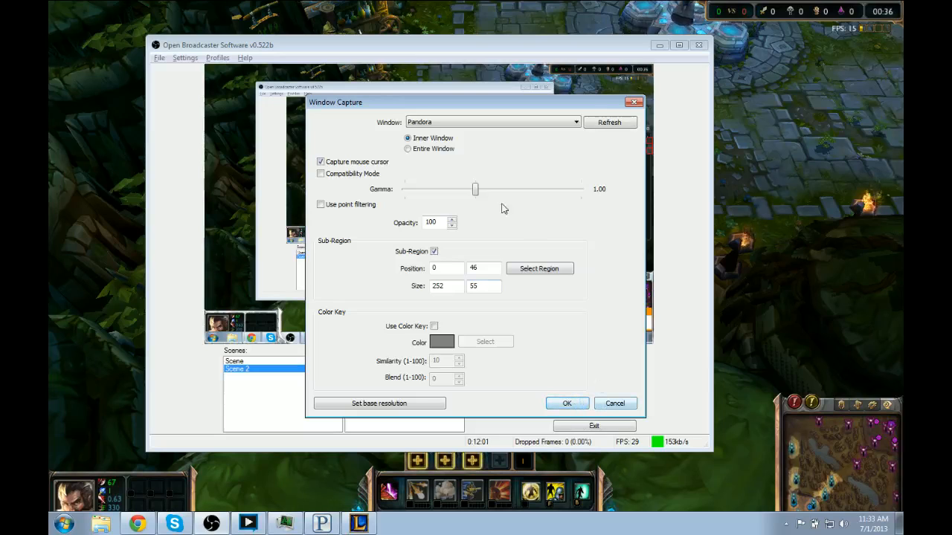
left_click_drag(476, 195, 405, 195)
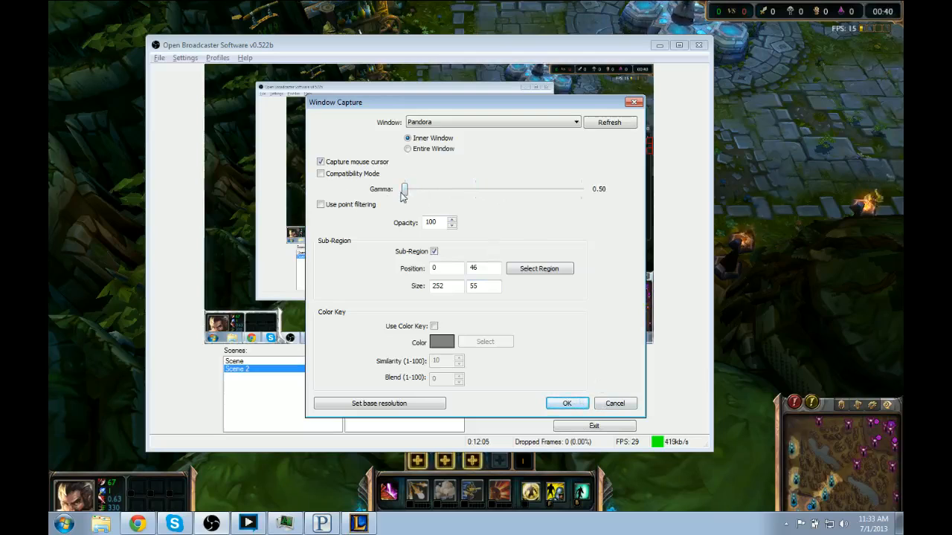
left_click(470, 193)
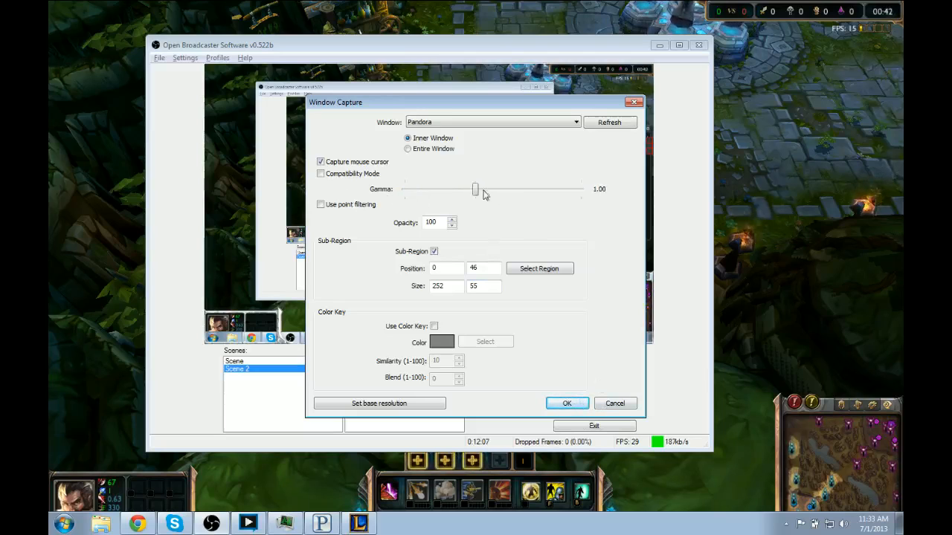
left_click(451, 219)
type("0")
left_click(559, 403)
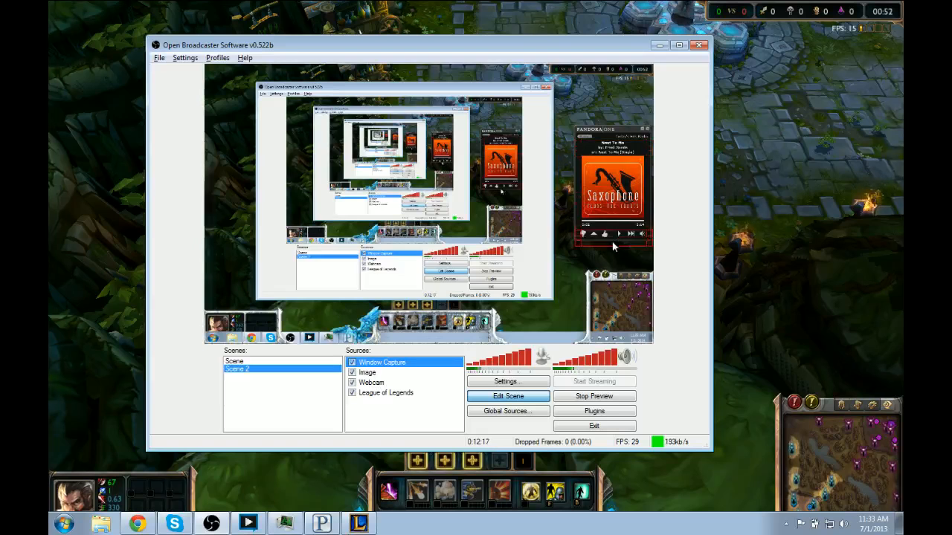
Step: Check the running League of Legends game and return to Open Broadcaster Software
left_click(762, 416)
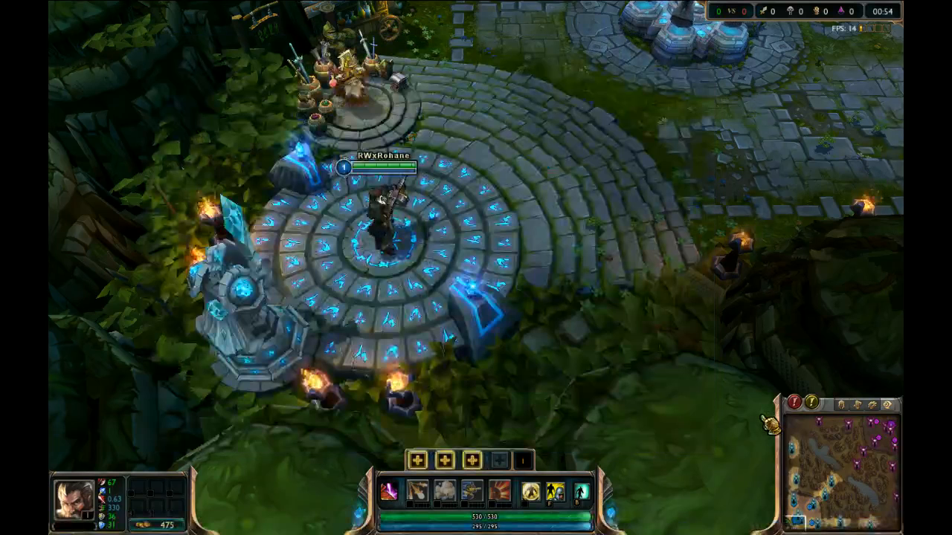
key("alt+Tab")
key("alt+Tab")
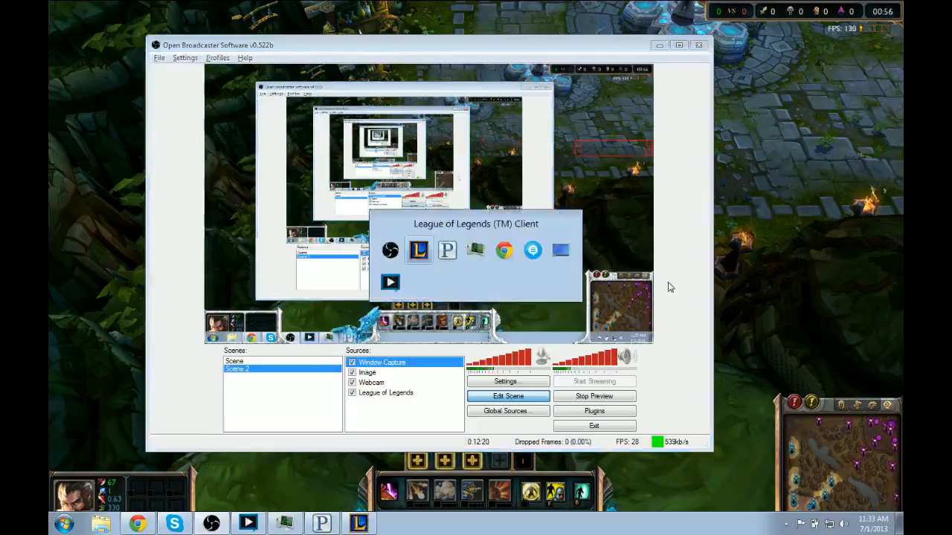
key("alt+Tab")
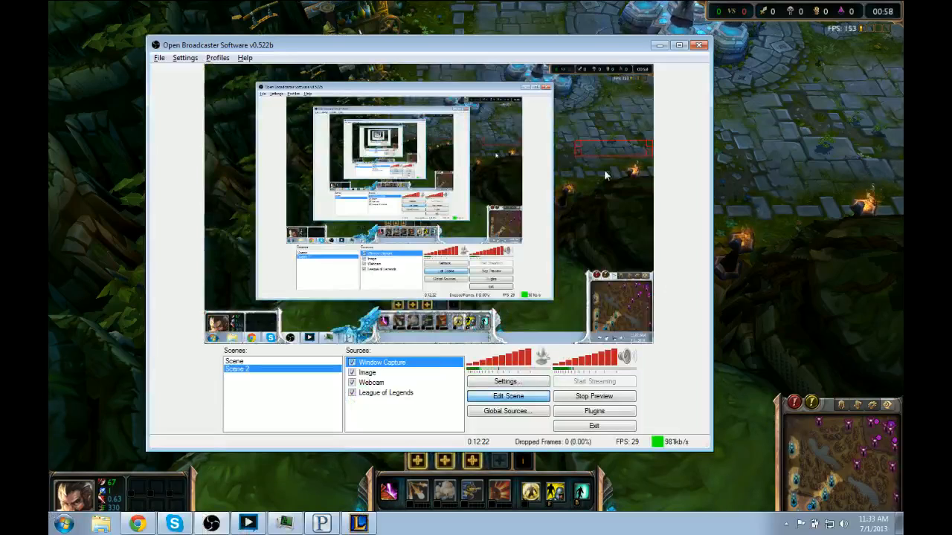
Step: End the League of Legends game and minimize its client
key("alt+Tab")
key("Escape")
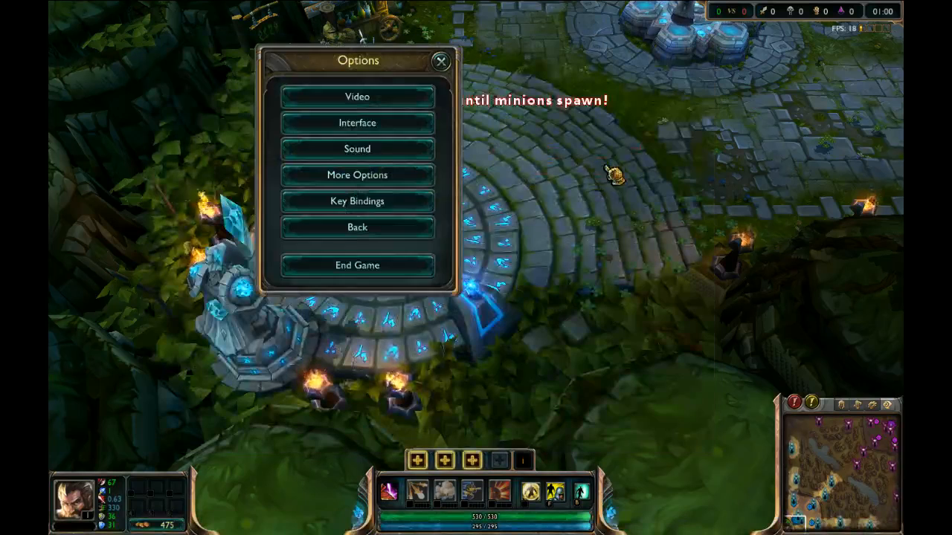
left_click(387, 272)
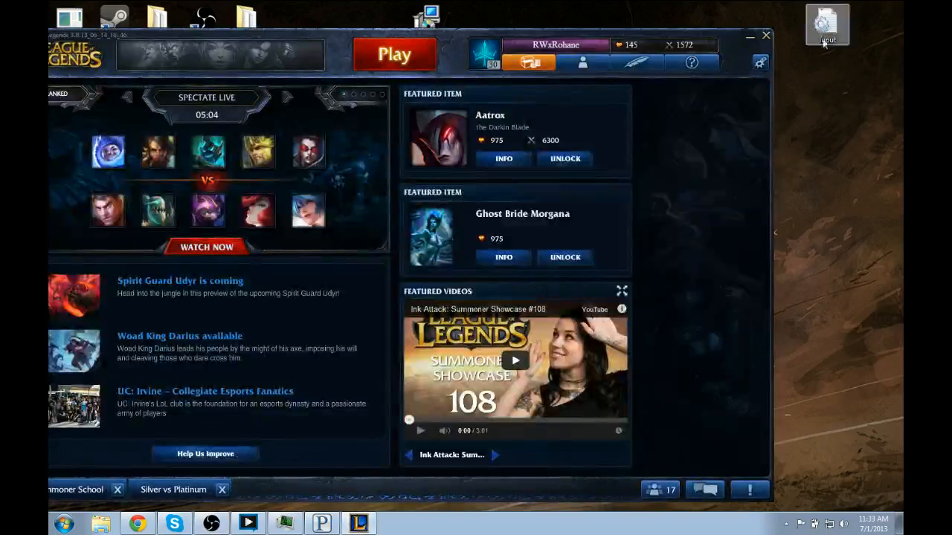
left_click(748, 38)
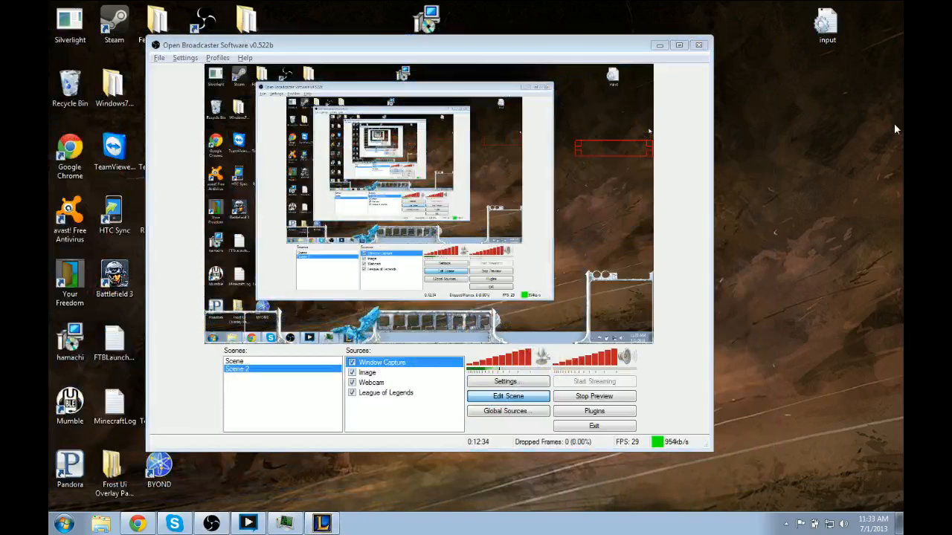
Step: Remove the Window Capture source from Scene 2 and confirm the deletion
right_click(406, 363)
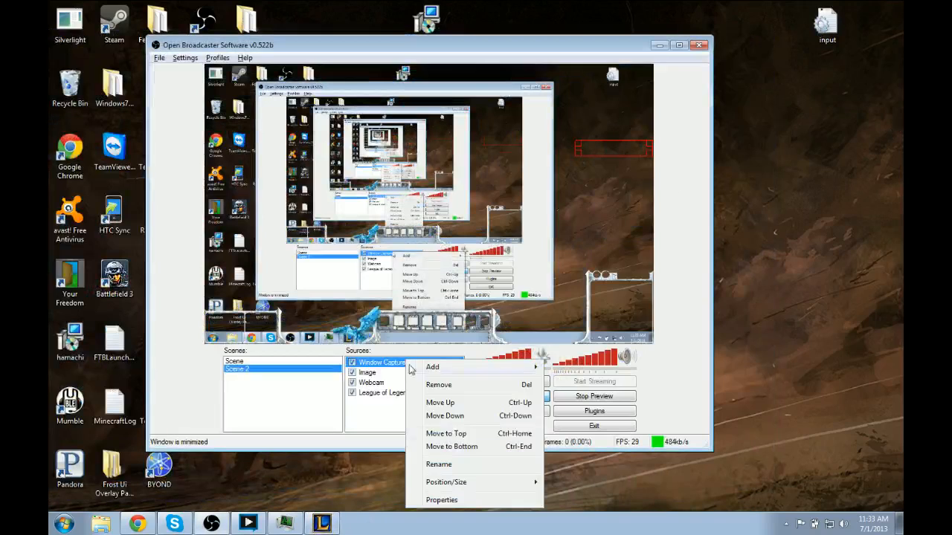
left_click(462, 388)
left_click(489, 299)
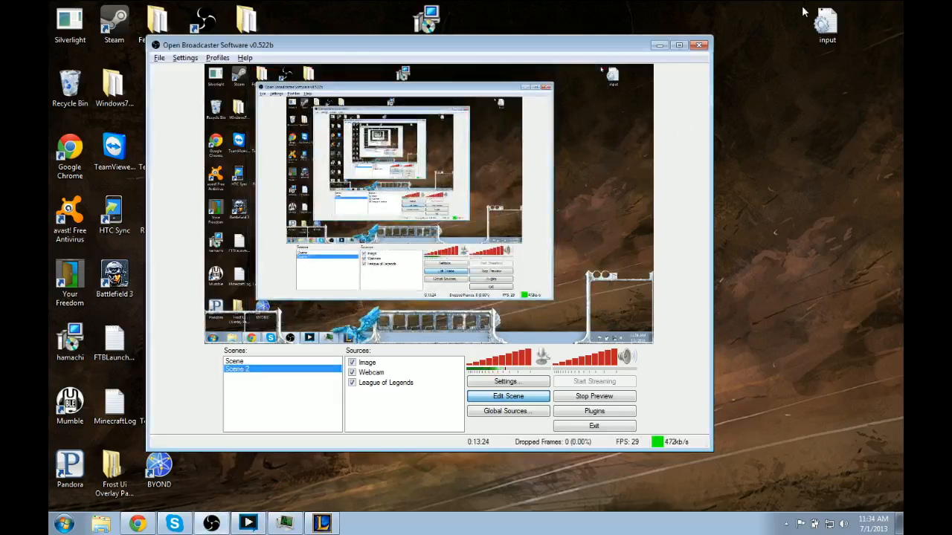
Step: Switch to the other broadcasting program and open its list of Own3D and Justin.tv/Twitch channels
left_click(248, 523)
left_click(229, 24)
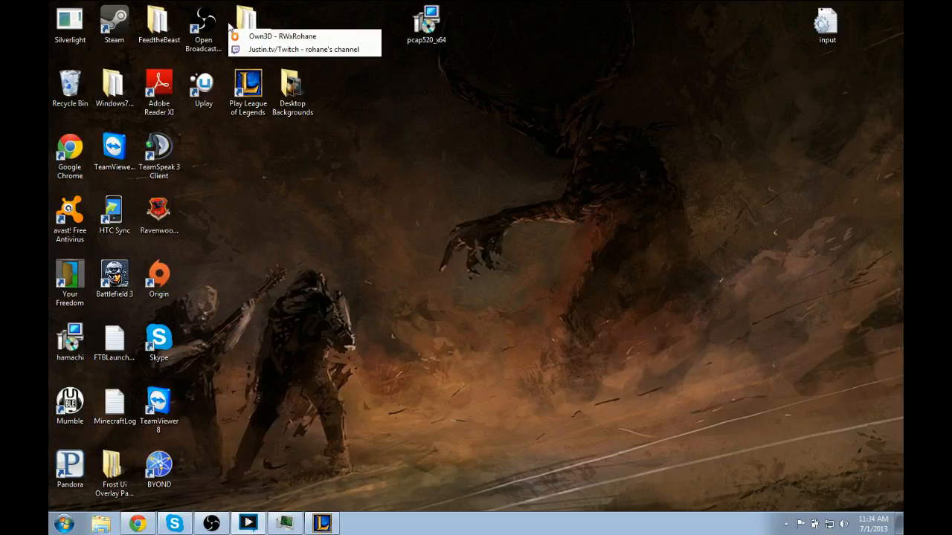